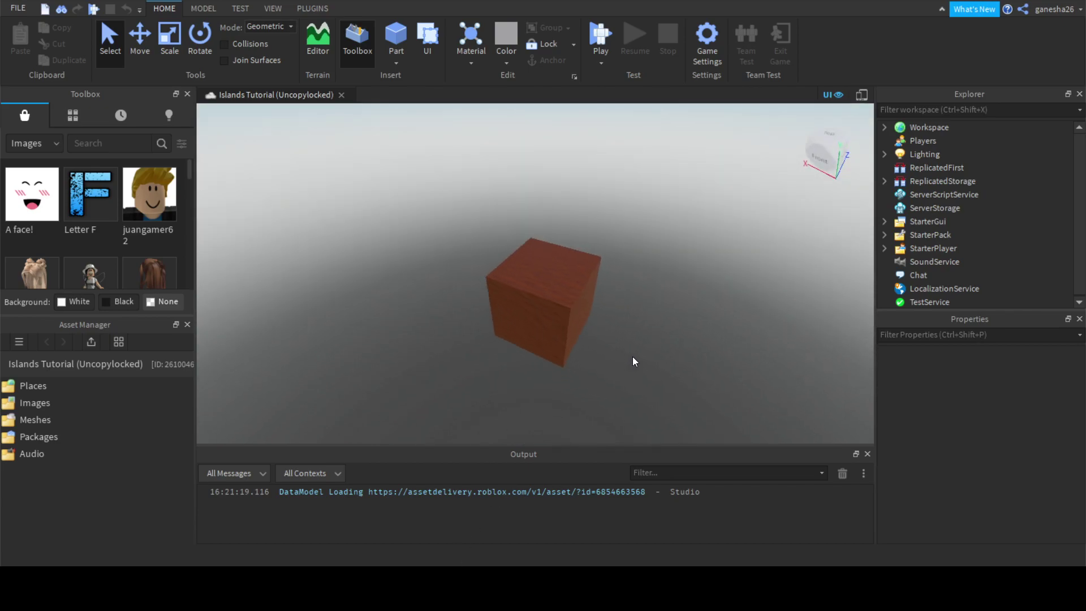
pyautogui.scroll(3, 633, 357)
pyautogui.moveTo(664, 395); pyautogui.dragTo(644, 395, button='right')
pyautogui.scroll(-3, 648, 370)
pyautogui.scroll(4, 671, 315)
pyautogui.moveTo(671, 315); pyautogui.dragTo(622, 328, button='right')
pyautogui.moveTo(333, 230); pyautogui.dragTo(353, 241, button='right')
pyautogui.scroll(-3, 353, 240)
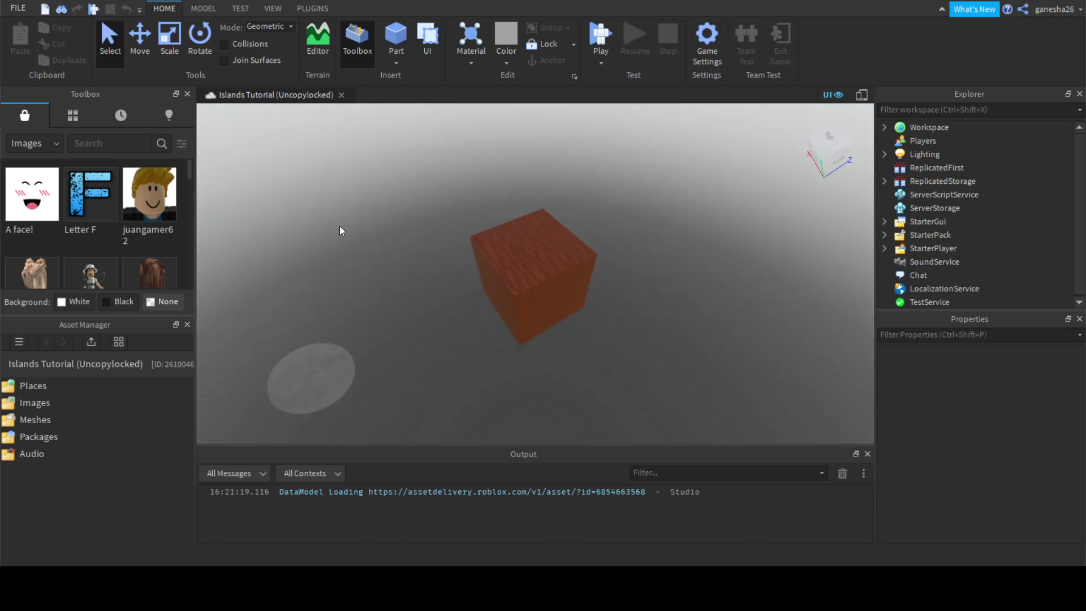
pyautogui.scroll(4, 654, 271)
pyautogui.moveTo(656, 270); pyautogui.dragTo(648, 280, button='right')
pyautogui.scroll(-4, 655, 307)
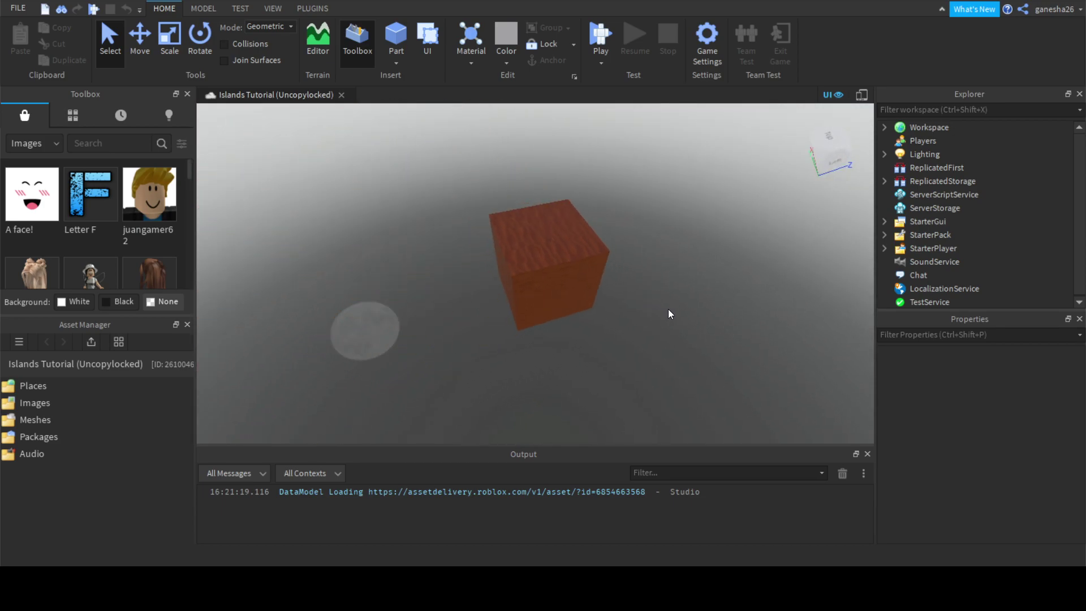
pyautogui.press('w')
pyautogui.moveTo(730, 367); pyautogui.dragTo(729, 367, button='right')
pyautogui.press('a')
pyautogui.press('d')
pyautogui.press('w')
pyautogui.press('s')
pyautogui.scroll(-2, 607, 360)
pyautogui.press('a')
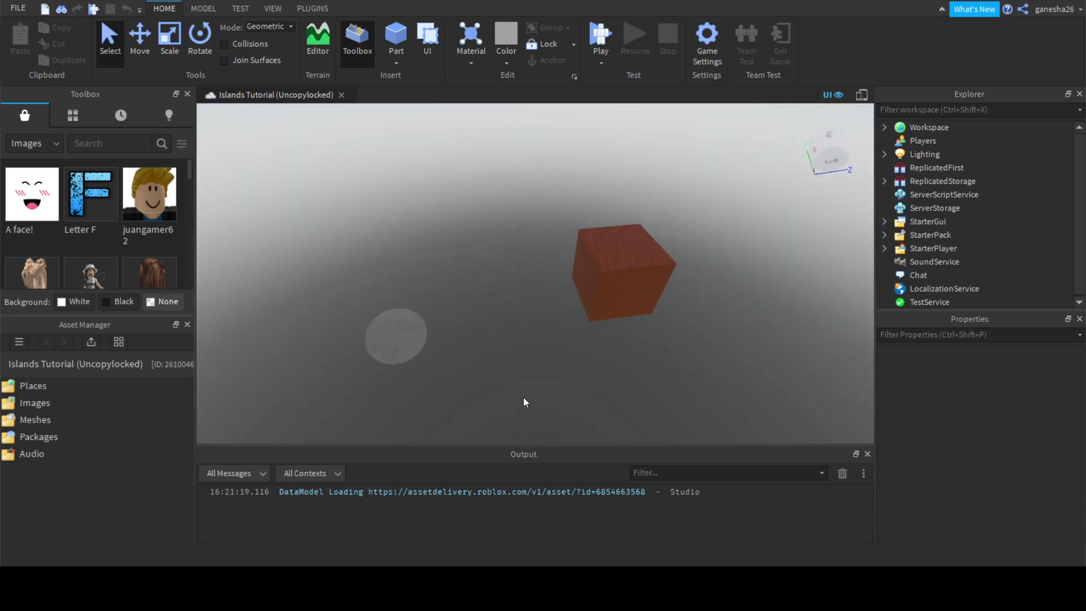
pyautogui.moveTo(553, 396); pyautogui.dragTo(553, 397, button='right')
pyautogui.press('w')
pyautogui.scroll(-5, 553, 396)
pyautogui.moveTo(406, 192); pyautogui.dragTo(732, 383)
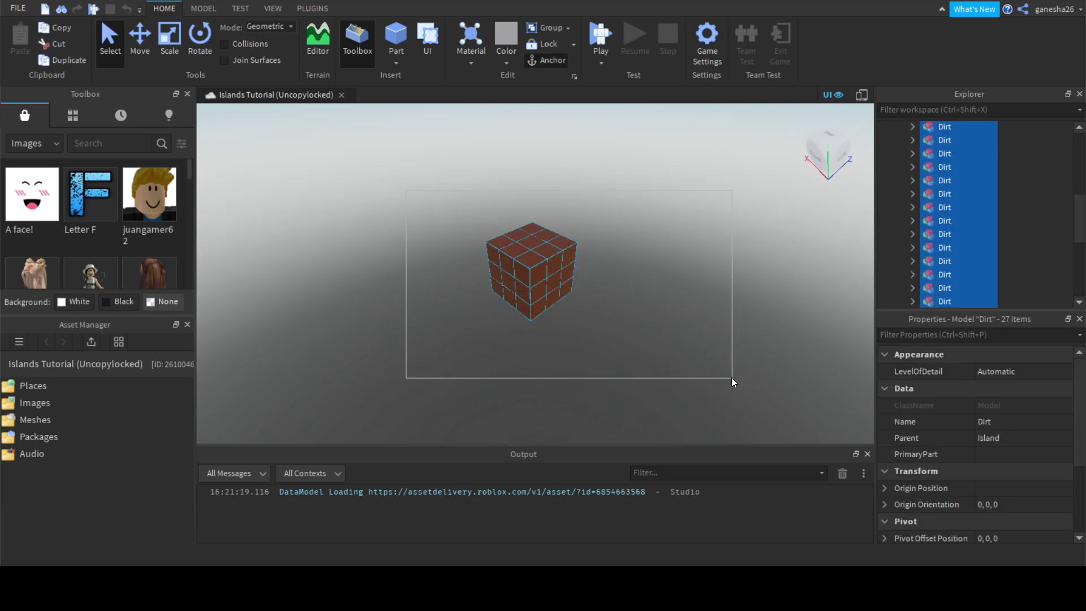
pyautogui.click(530, 402)
pyautogui.press('w')
pyautogui.press('d')
pyautogui.scroll(6, 941, 276)
pyautogui.click(897, 168)
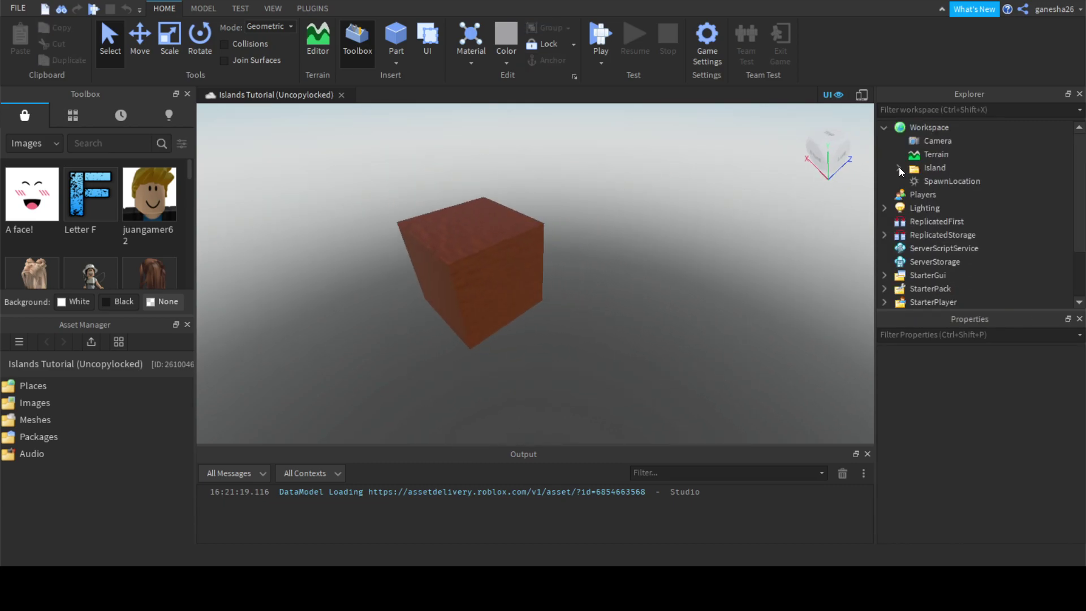
pyautogui.click(884, 128)
# Step: Add a ScreenGui to StarterGui and rename it HotBar
pyautogui.scroll(-1, 940, 255)
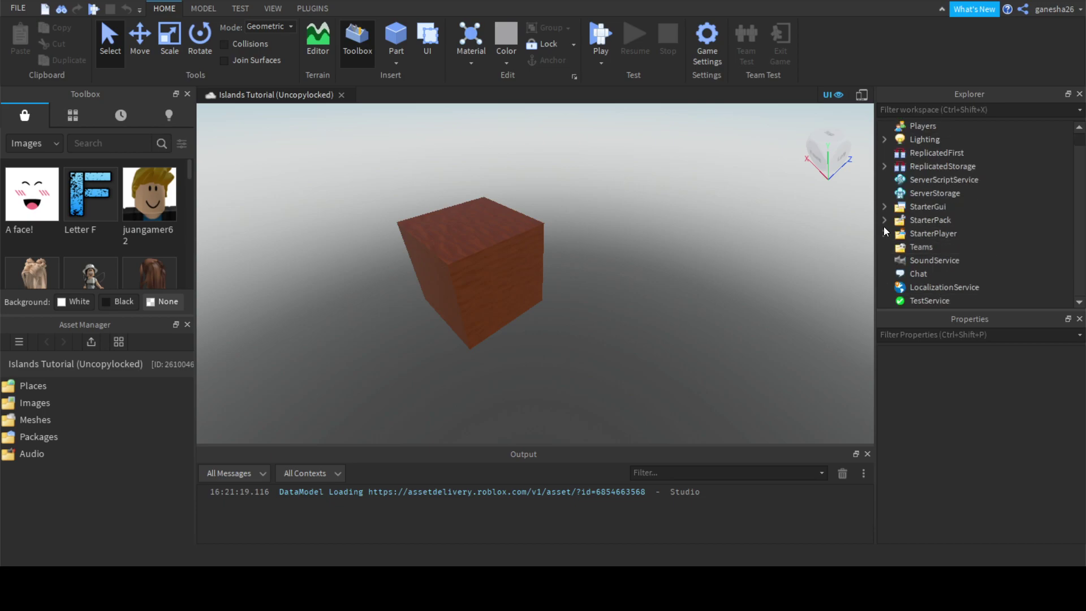
pyautogui.click(884, 207)
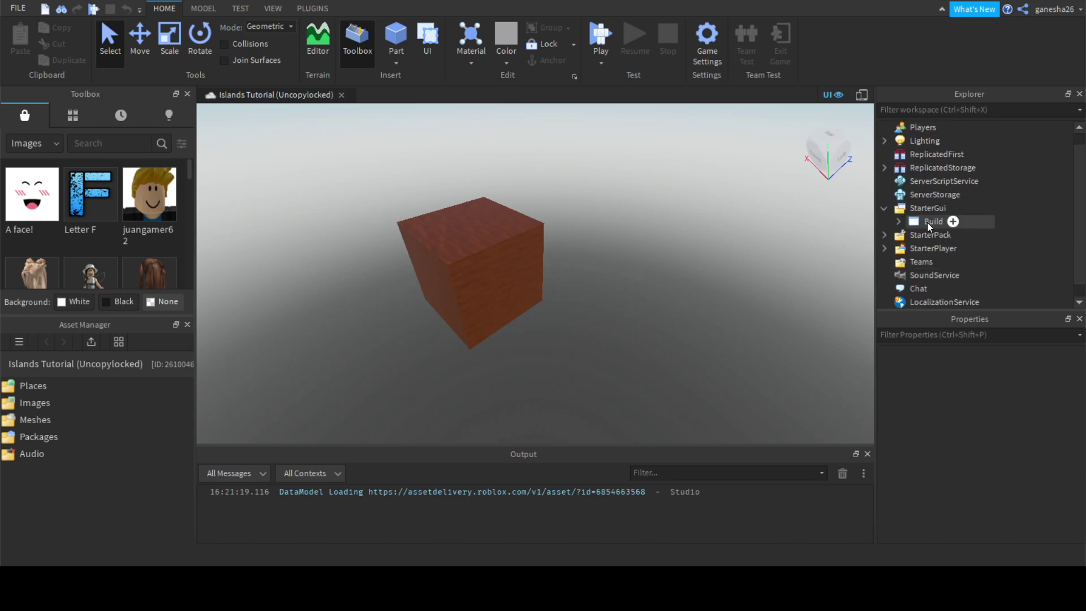
pyautogui.click(962, 207)
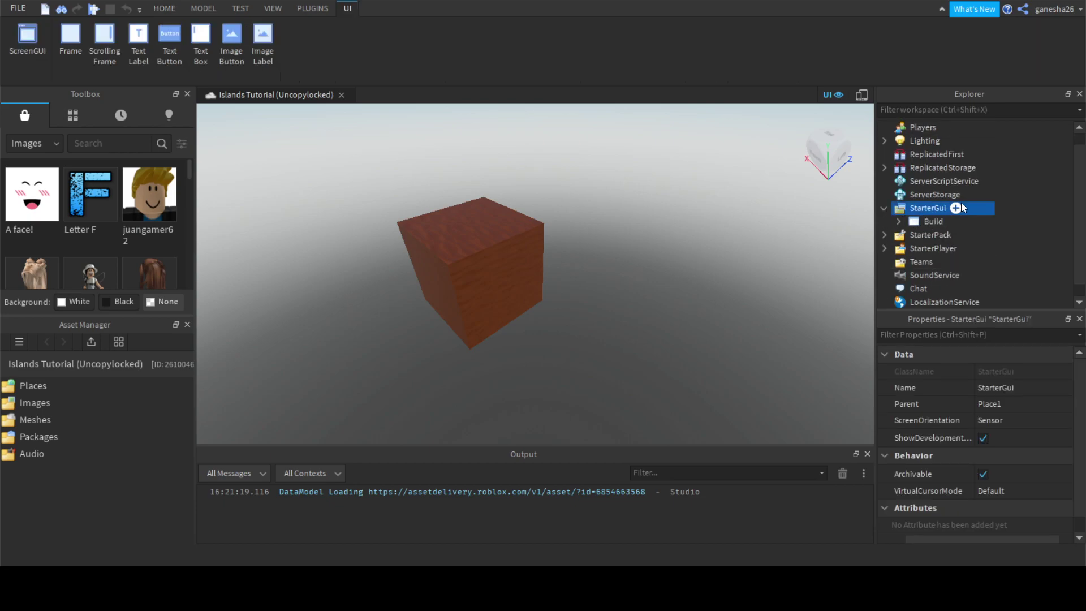
pyautogui.click(943, 280)
pyautogui.click(936, 235)
pyautogui.doubleClick(941, 236)
pyautogui.write('HotBar')
pyautogui.press('Return')
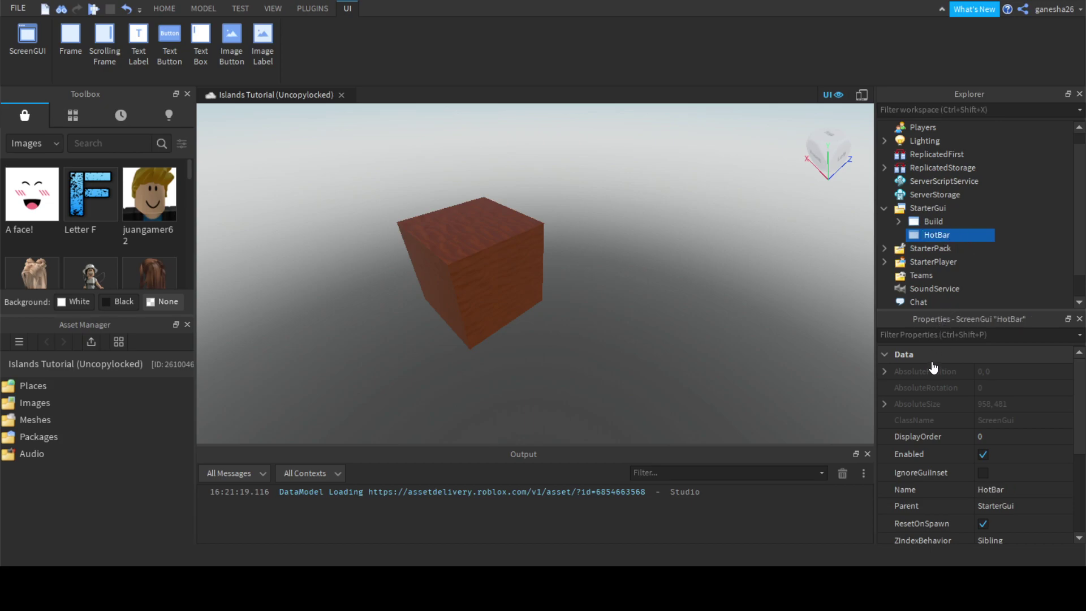
# Step: Add a Frame to the HotBar ScreenGui and shape it as a wide bar of about 419 x 53 pixels near the viewport's lower edge
pyautogui.click(938, 249)
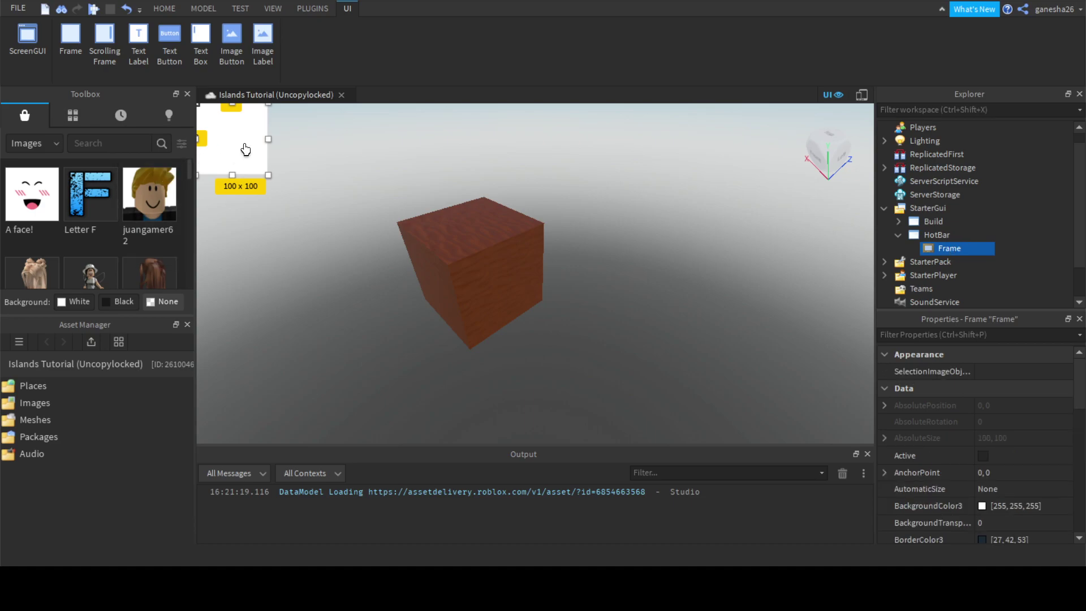
pyautogui.moveTo(242, 150); pyautogui.dragTo(806, 399)
pyautogui.scroll(-3, 975, 474)
pyautogui.moveTo(658, 360); pyautogui.dragTo(659, 394)
pyautogui.scroll(-5, 961, 458)
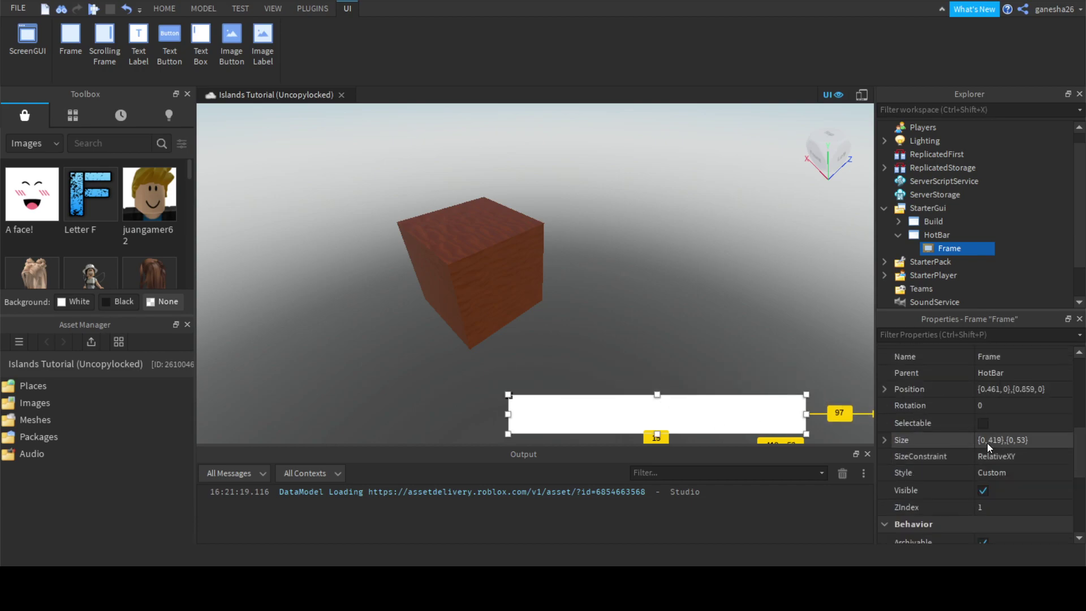
# Step: Set the frame's size to {0, 500},{0, 50} and centre it horizontally along the viewport's lower edge
pyautogui.click(1021, 440)
pyautogui.press('BackSpace')
pyautogui.press('BackSpace')
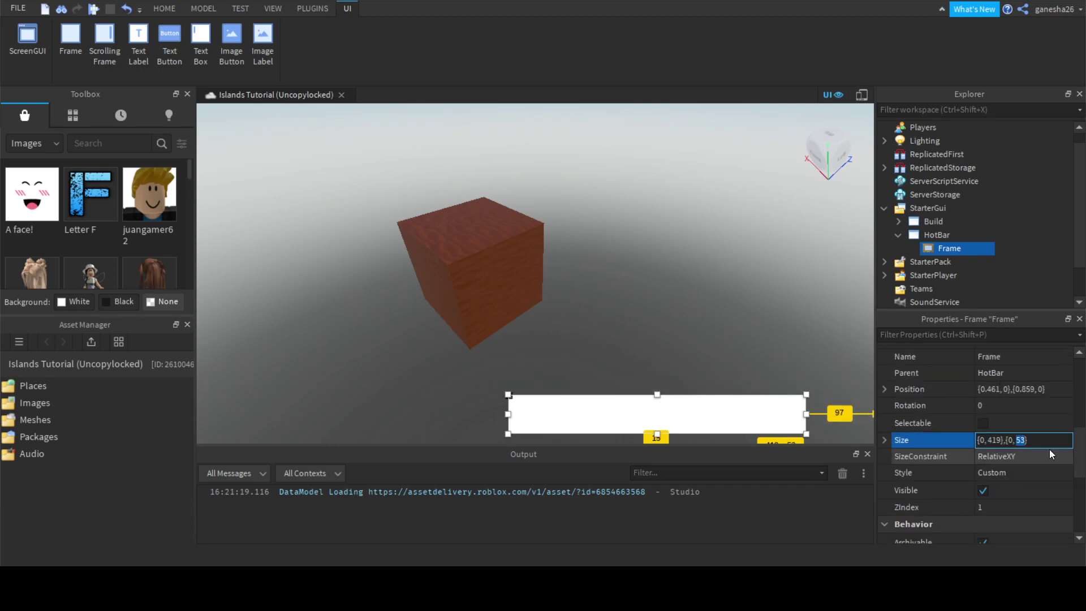
pyautogui.write('0')
pyautogui.press('Return')
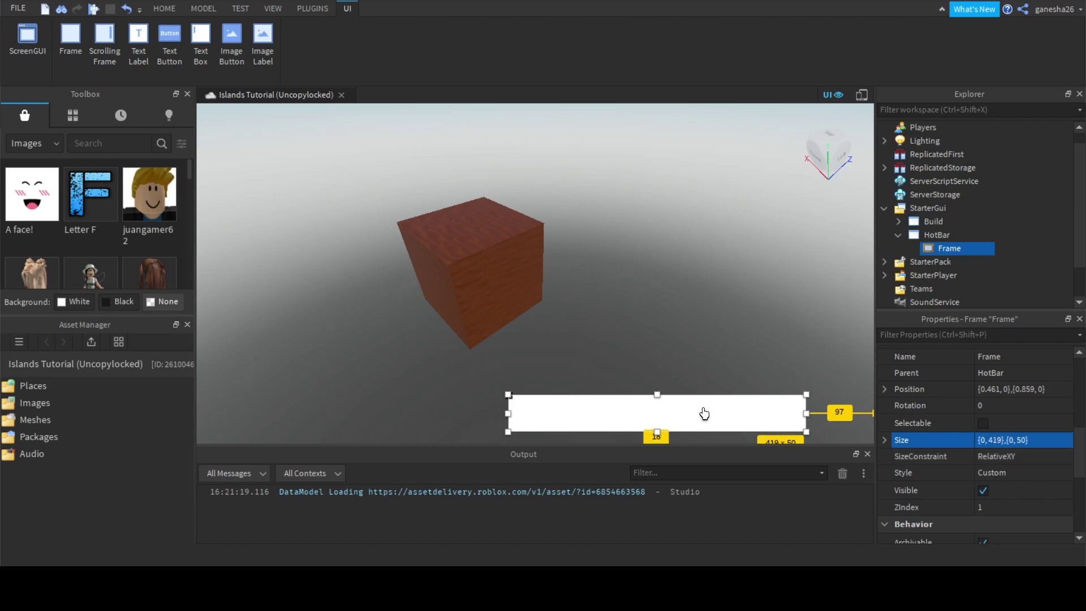
pyautogui.moveTo(703, 407); pyautogui.dragTo(701, 410)
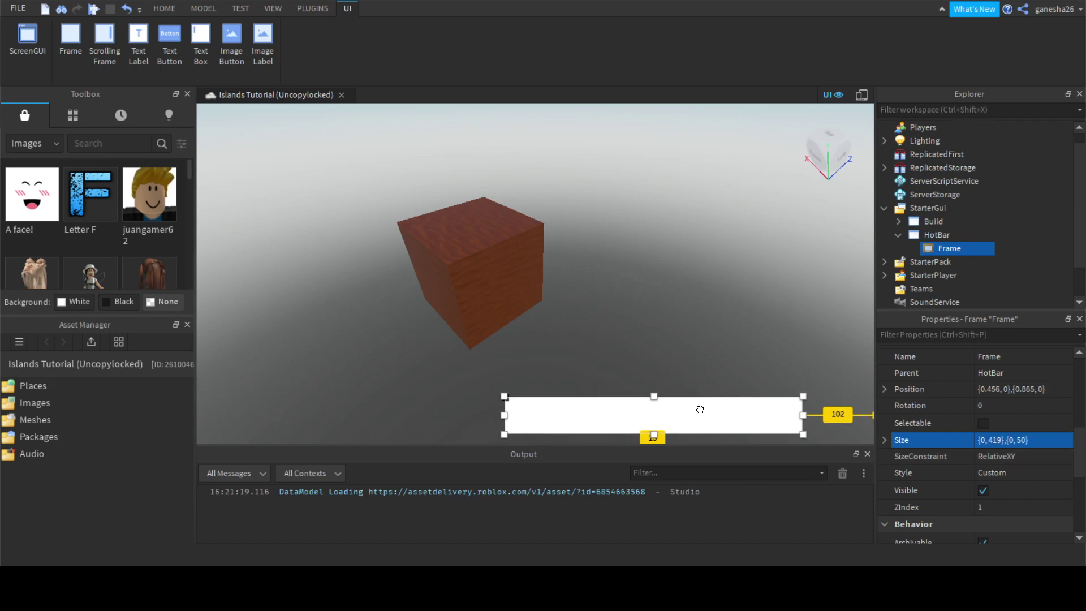
pyautogui.doubleClick(995, 440)
pyautogui.write('500')
pyautogui.press('Return')
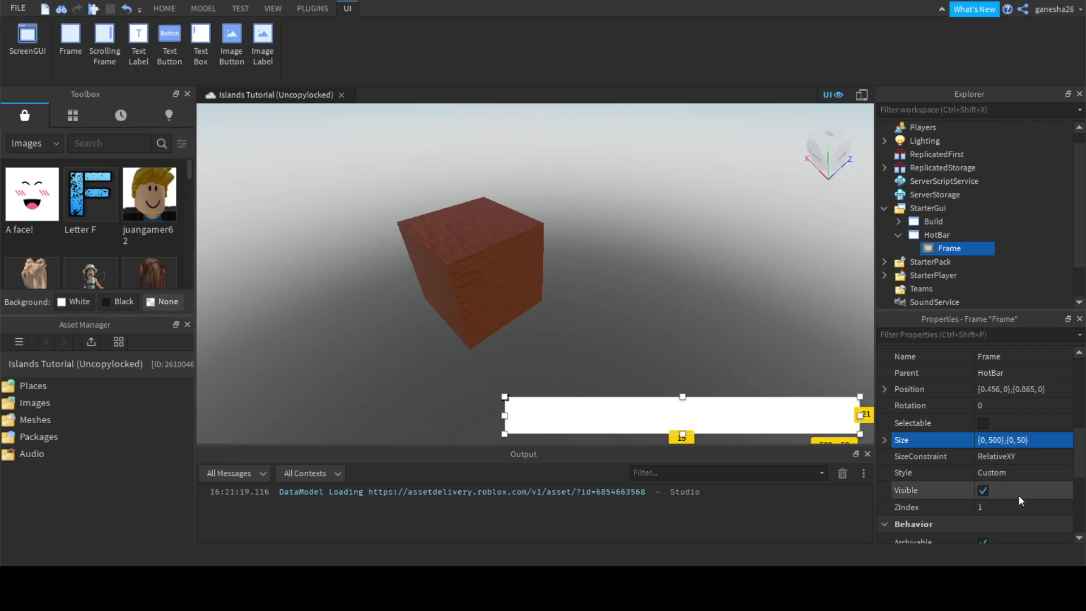
pyautogui.moveTo(729, 414); pyautogui.dragTo(579, 413)
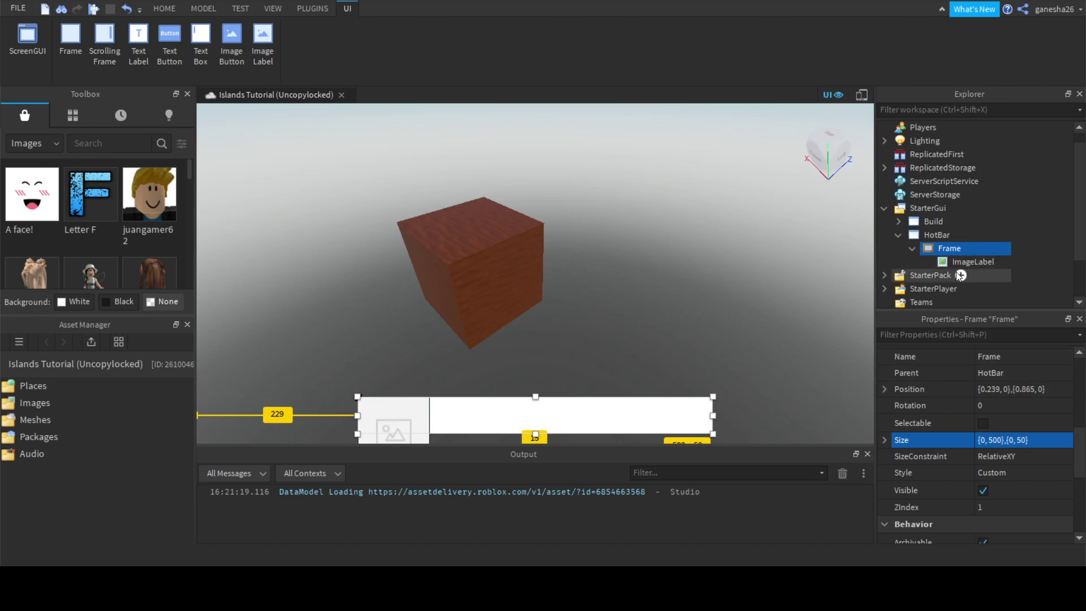
# Step: Rename the ImageLabel inside the HotBar frame as Slot
pyautogui.click(967, 266)
pyautogui.doubleClick(968, 262)
pyautogui.write('Slot')
pyautogui.press('Return')
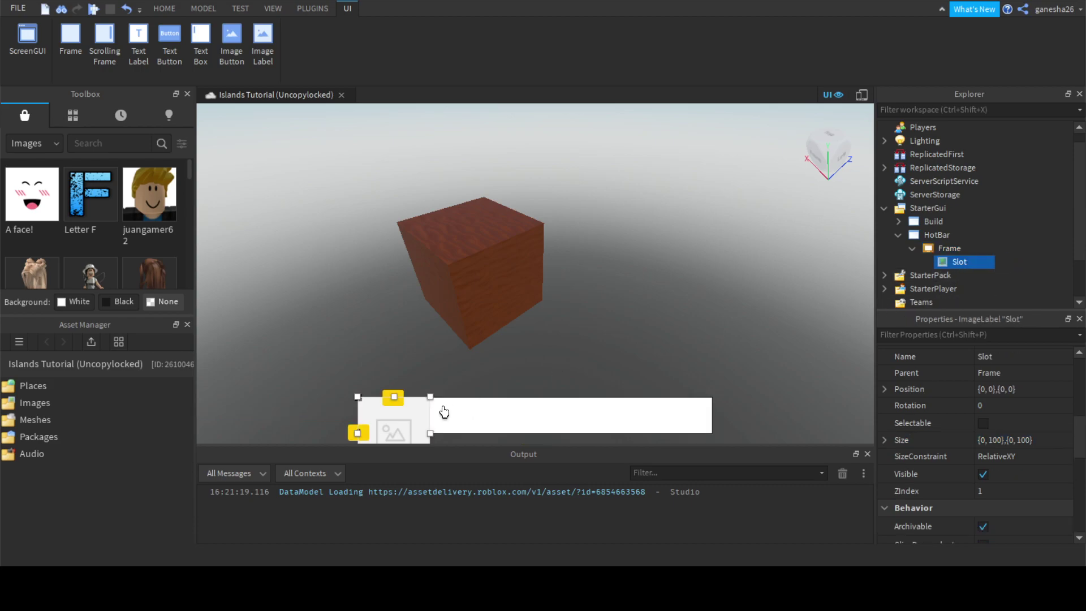
# Step: Resize the Slot image label to {0, 50},{0, 50} at the left end of the frame
pyautogui.moveTo(399, 436); pyautogui.dragTo(401, 395)
pyautogui.moveTo(357, 361); pyautogui.dragTo(362, 398)
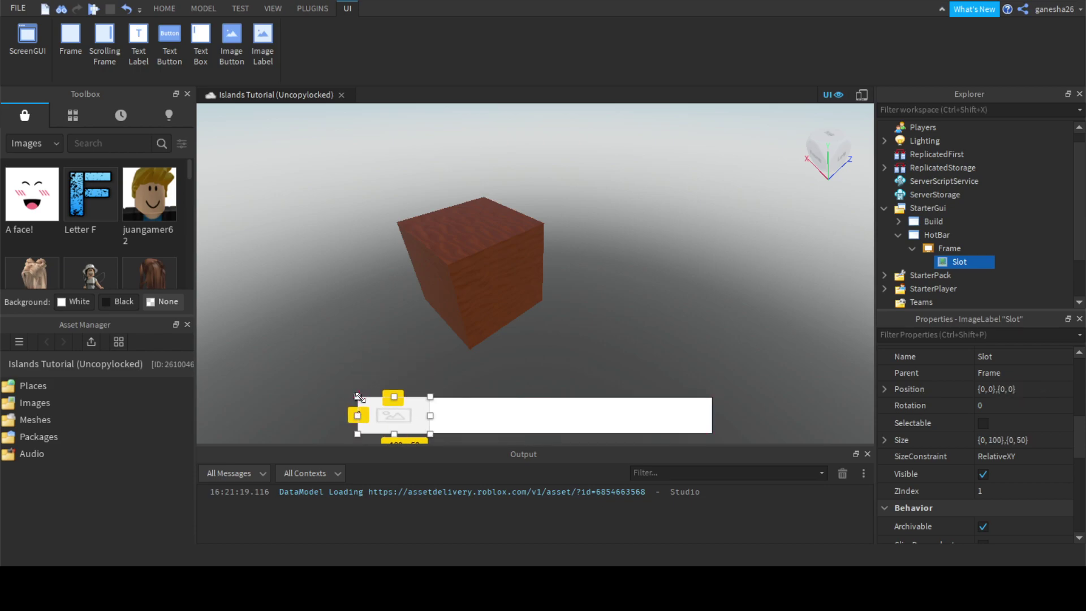
pyautogui.doubleClick(997, 440)
pyautogui.write('50')
pyautogui.press('Return')
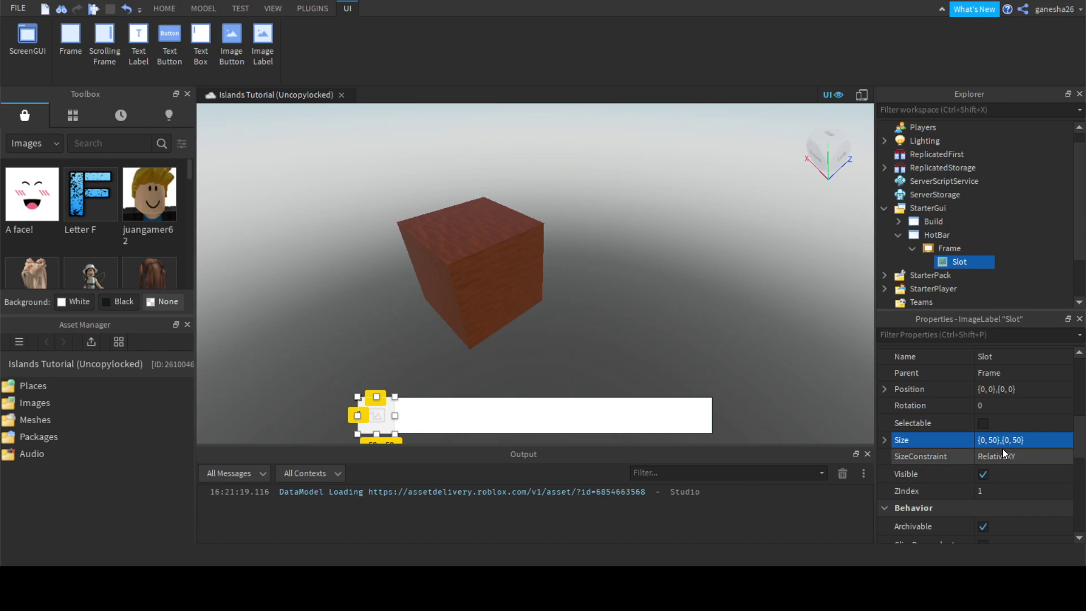
# Step: Set BorderSizePixel to 0 for both the HotBar frame and its Slot
pyautogui.click(635, 346)
pyautogui.click(950, 248)
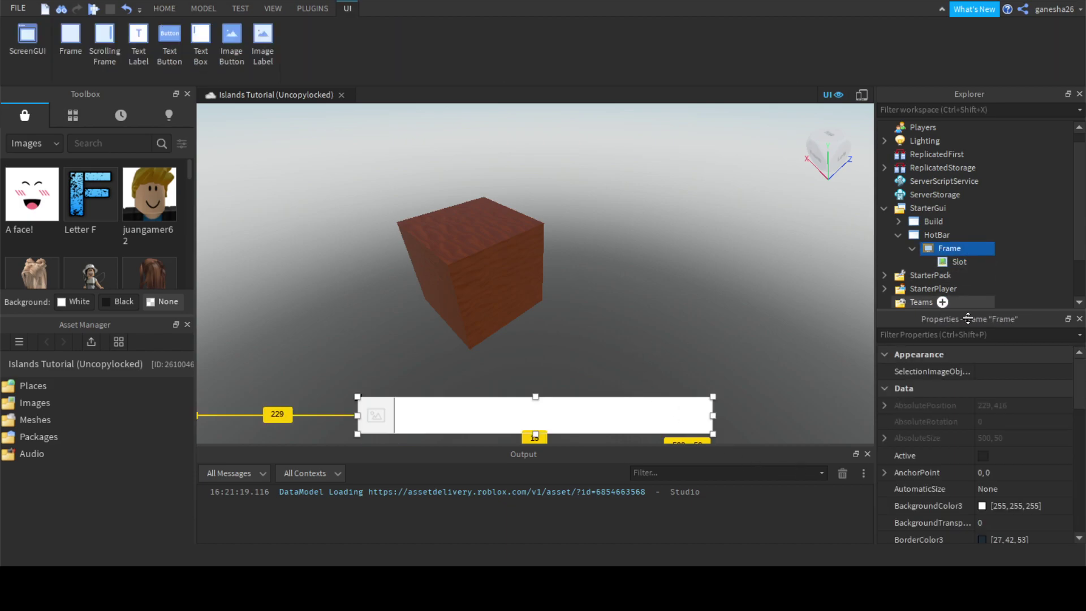
pyautogui.scroll(-3, 975, 349)
pyautogui.click(995, 520)
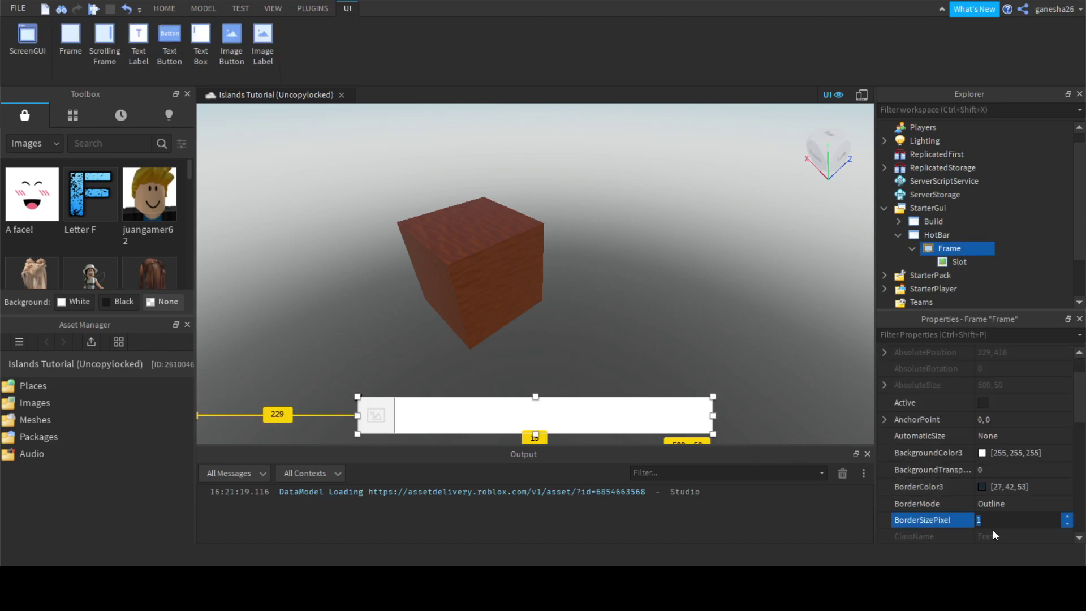
pyautogui.click(954, 262)
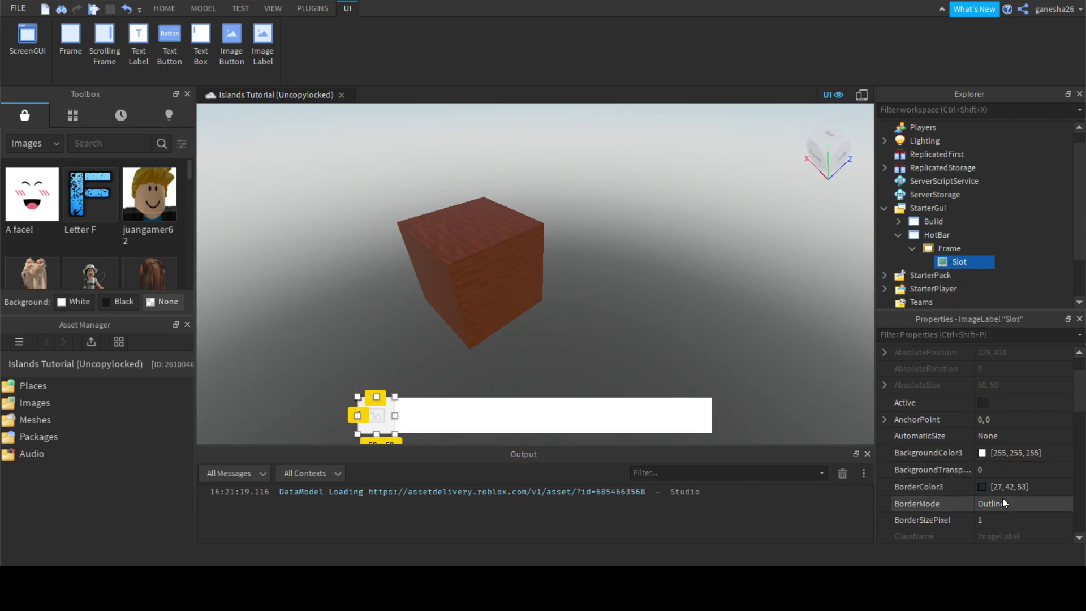
pyautogui.click(997, 516)
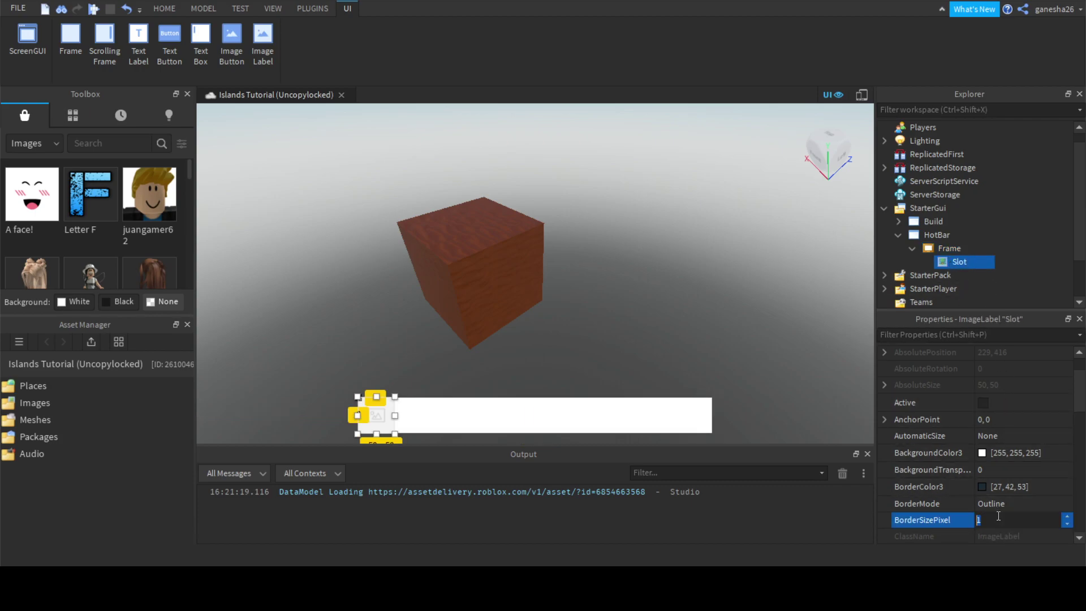
pyautogui.click(636, 328)
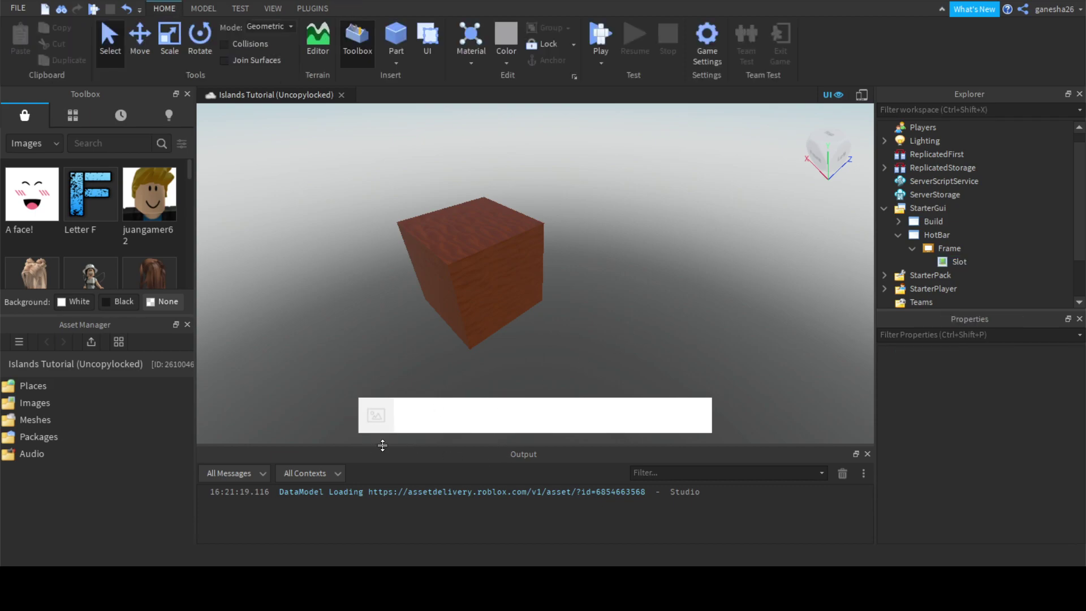
pyautogui.click(945, 260)
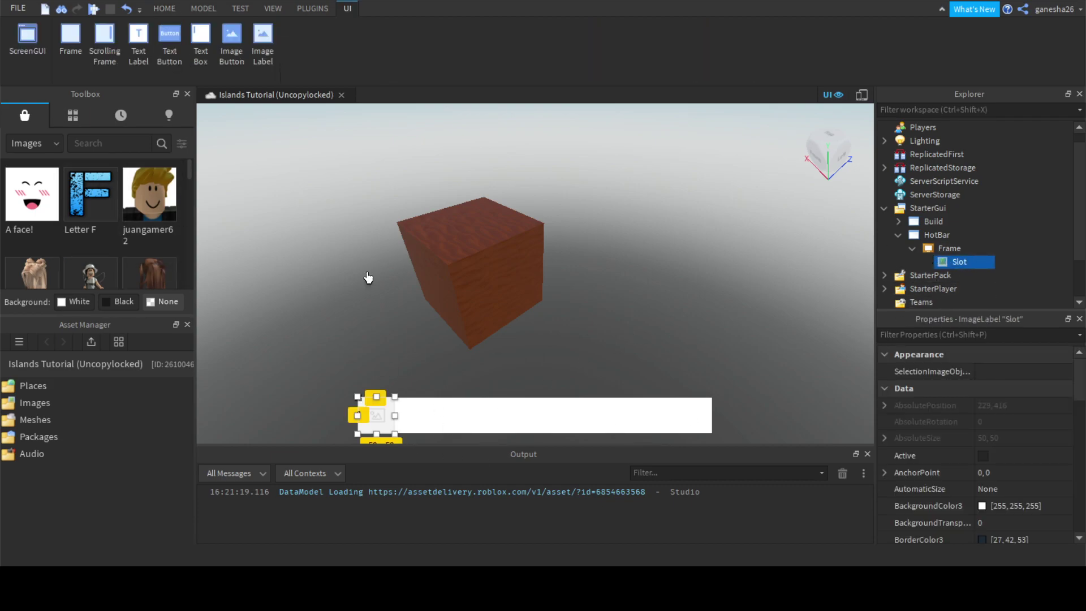
pyautogui.click(944, 247)
pyautogui.click(960, 262)
pyautogui.click(974, 249)
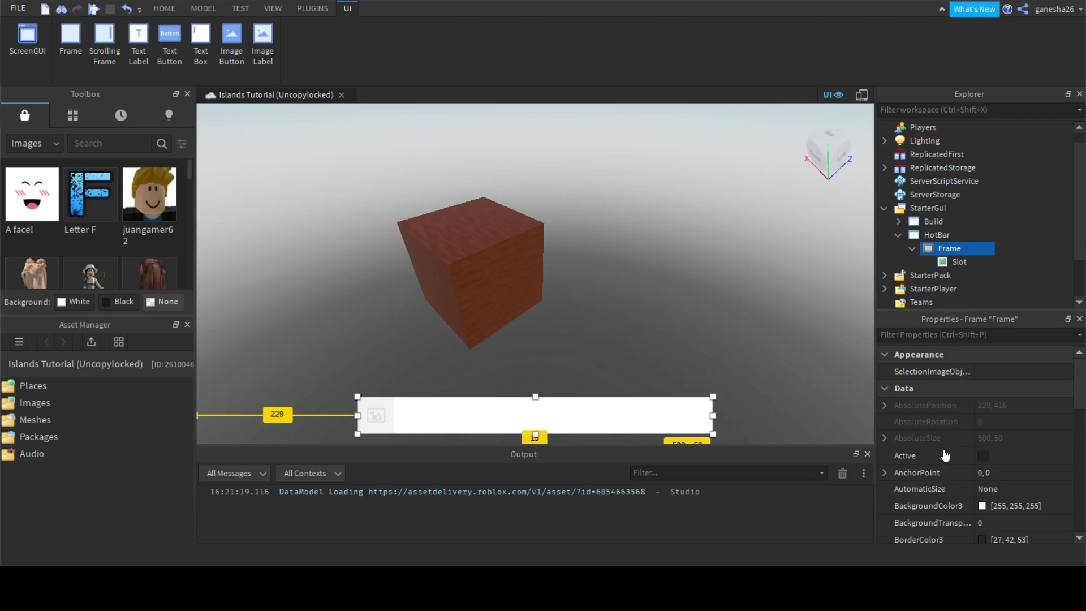
pyautogui.click(729, 336)
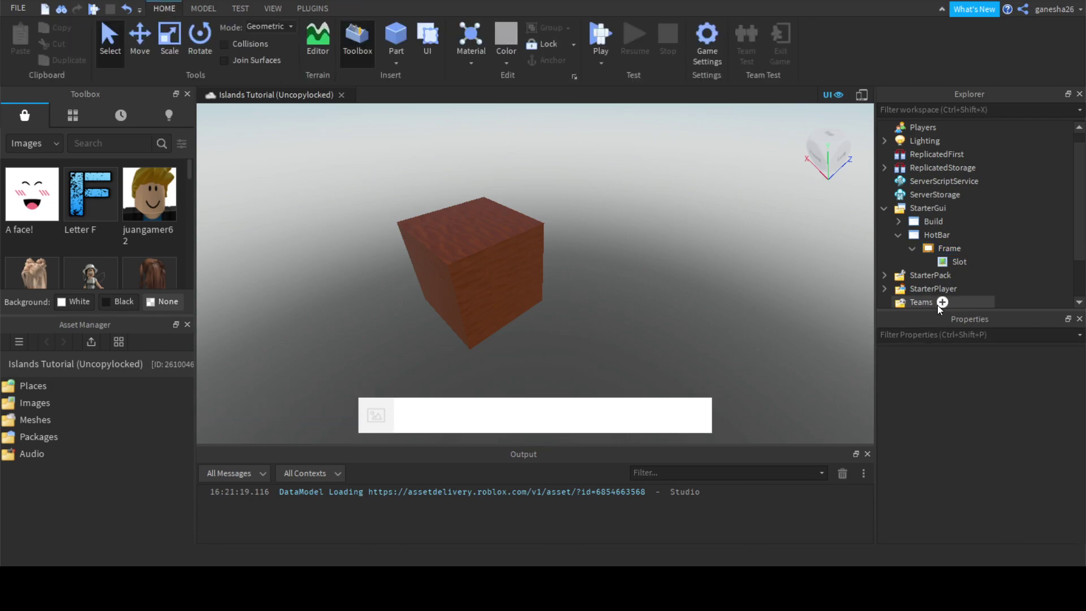
# Step: Duplicate the Slot and place the copy beside it at position {0.11, 0},{0, 0}
pyautogui.click(939, 263)
pyautogui.hotkey('ctrl', 'd')
pyautogui.moveTo(382, 416); pyautogui.dragTo(422, 419)
pyautogui.scroll(-3, 955, 447)
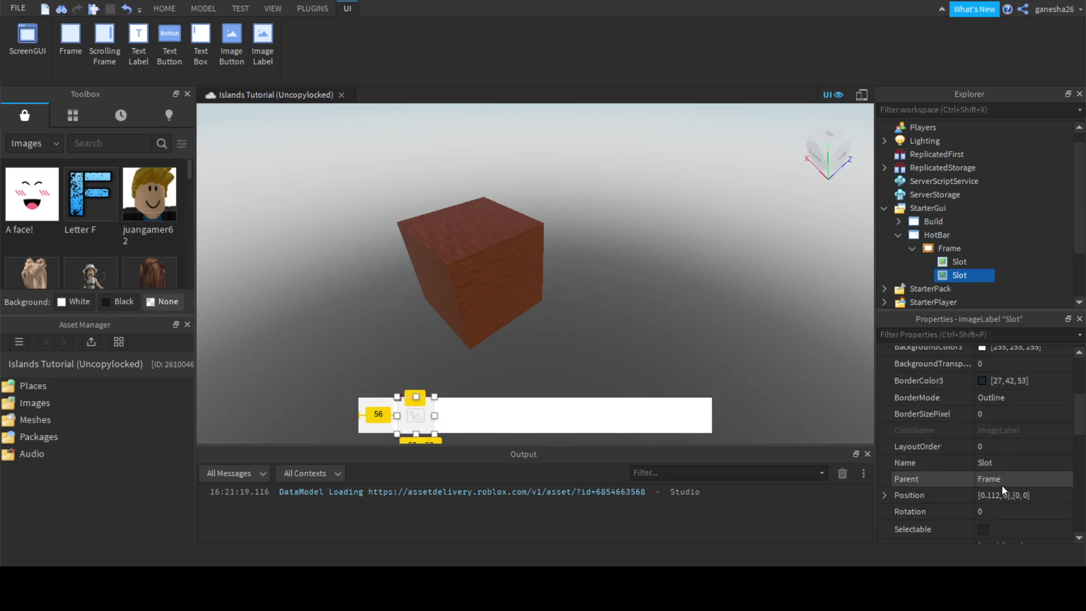
pyautogui.doubleClick(991, 495)
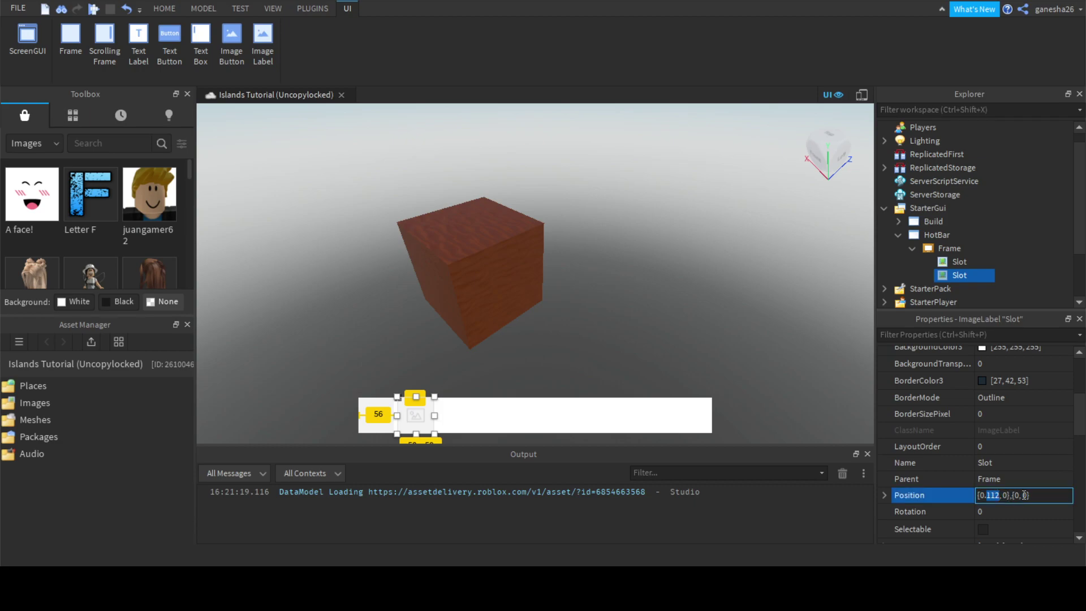
pyautogui.write('11')
pyautogui.press('Return')
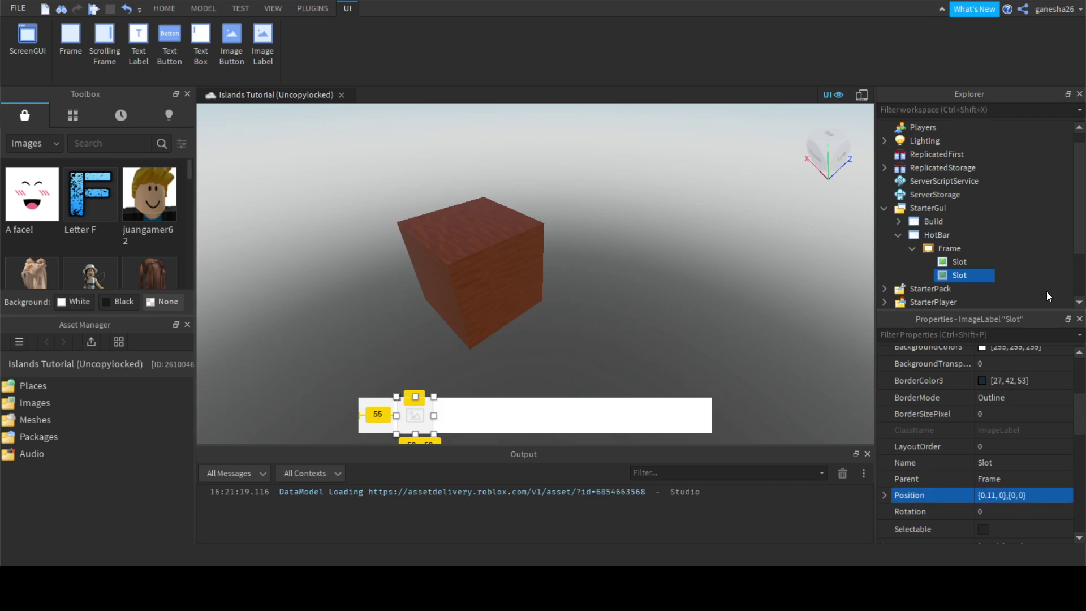
# Step: Duplicate the second Slot and set the copy's position to {0.22, 0},{0, 0}
pyautogui.hotkey('ctrl', 'd')
pyautogui.moveTo(421, 419); pyautogui.dragTo(470, 421)
pyautogui.moveTo(987, 495); pyautogui.dragTo(1000, 494)
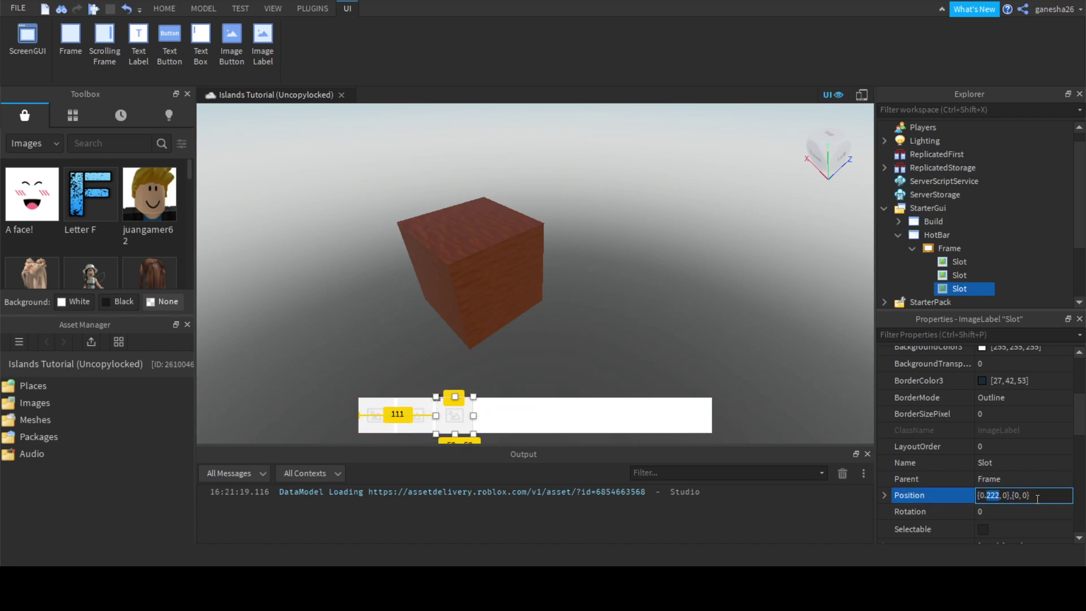
pyautogui.write('22')
pyautogui.press('Return')
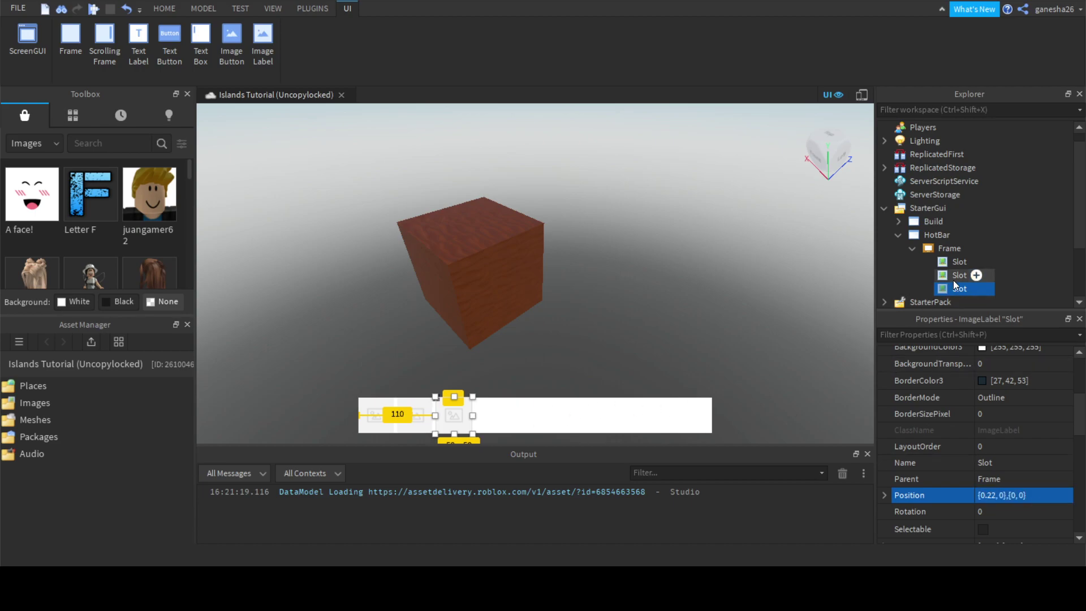
# Step: Duplicate the third Slot and set the copy's position to {0.33, 0},{0, 0}
pyautogui.hotkey('ctrl', 'd')
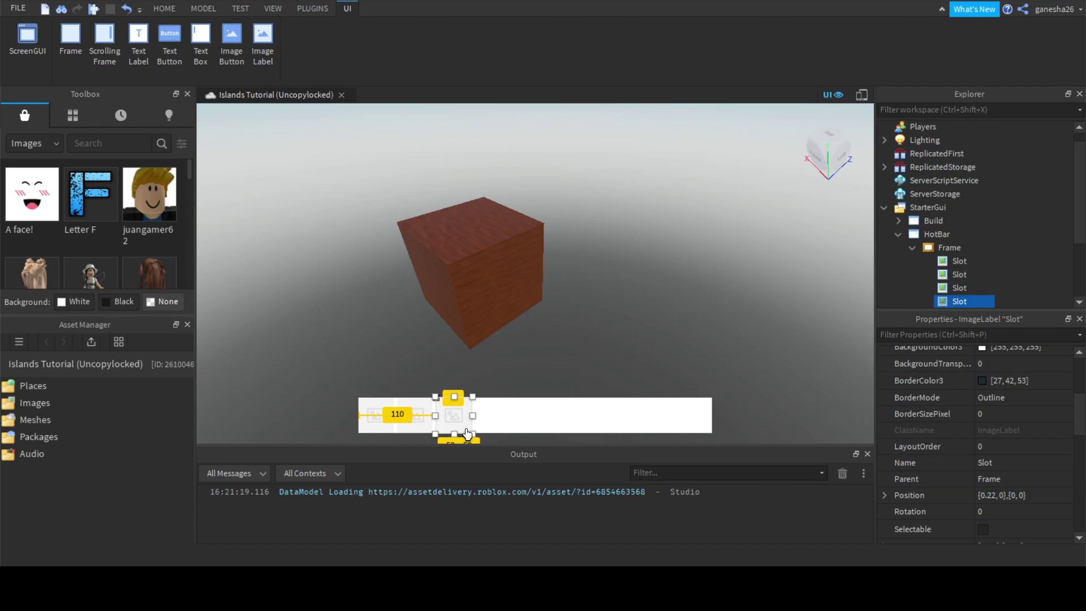
pyautogui.doubleClick(995, 497)
pyautogui.write('33')
pyautogui.press('Return')
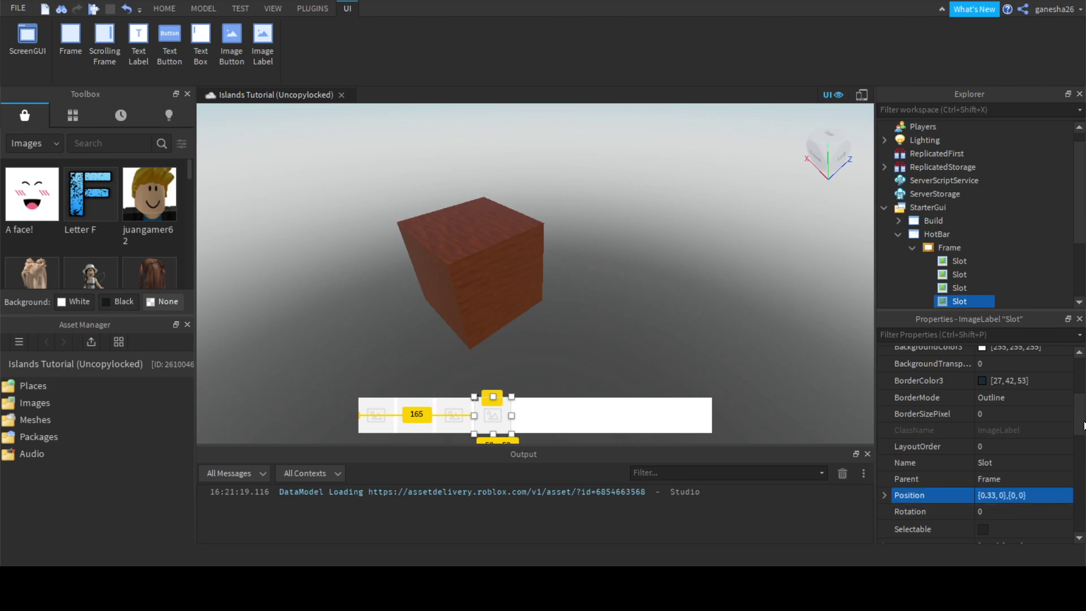
# Step: Duplicate the fourth Slot and set the copy's position to {0.44, 0},{0, 0}
pyautogui.hotkey('ctrl', 'd')
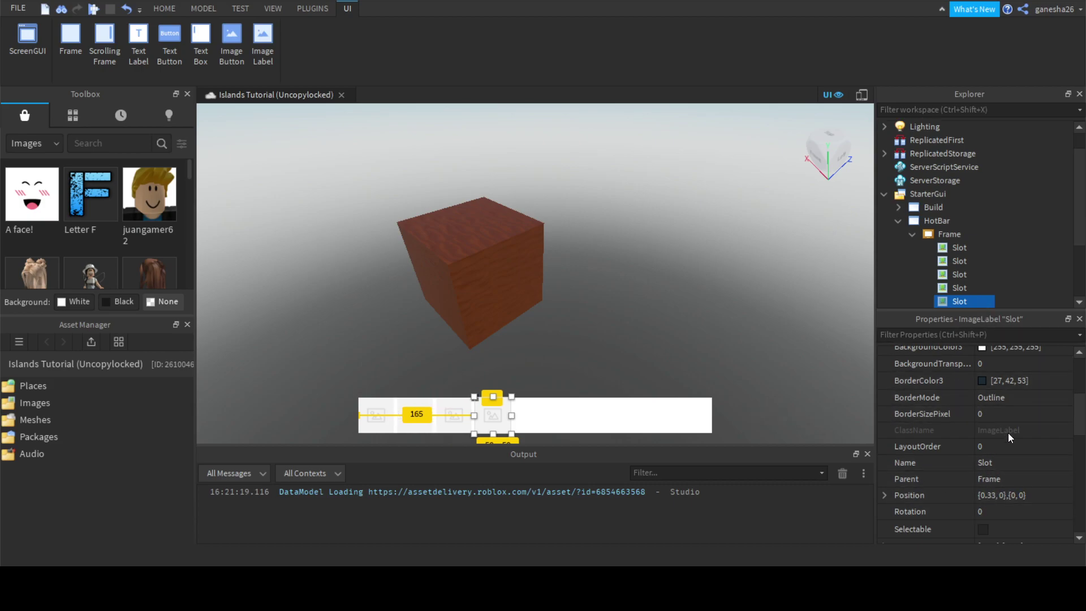
pyautogui.doubleClick(993, 495)
pyautogui.write('44')
pyautogui.press('Return')
# Step: Duplicate the fifth Slot and set the copy's position to {0.55, 0},{0, 0}
pyautogui.hotkey('ctrl', 'd')
pyautogui.doubleClick(993, 494)
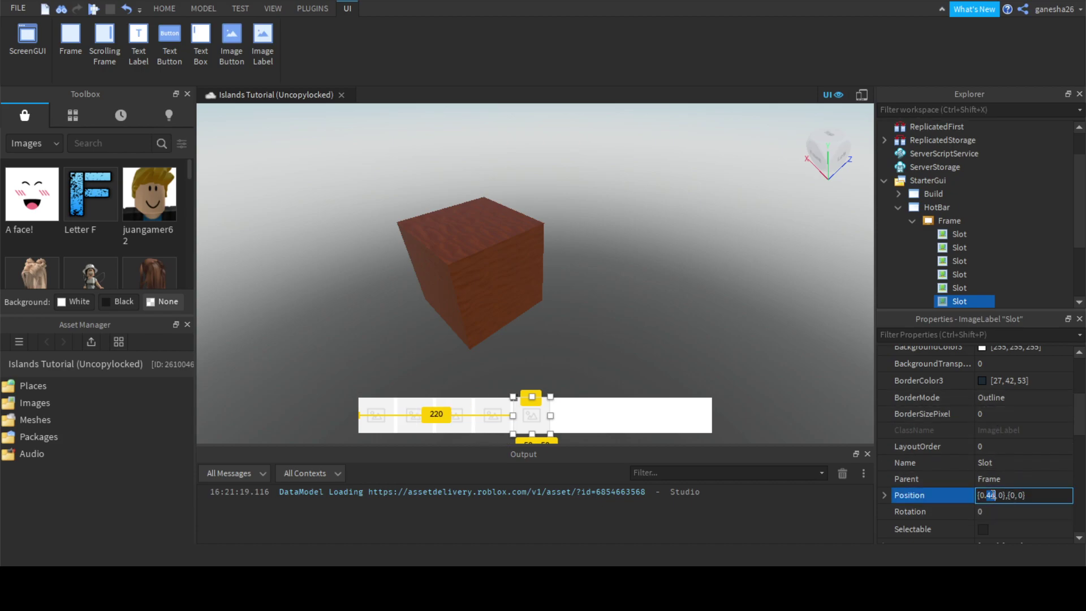
pyautogui.write('55')
pyautogui.press('Return')
# Step: Duplicate the sixth Slot and set the copy's position to {0.66, 0},{0, 0}
pyautogui.hotkey('ctrl', 'd')
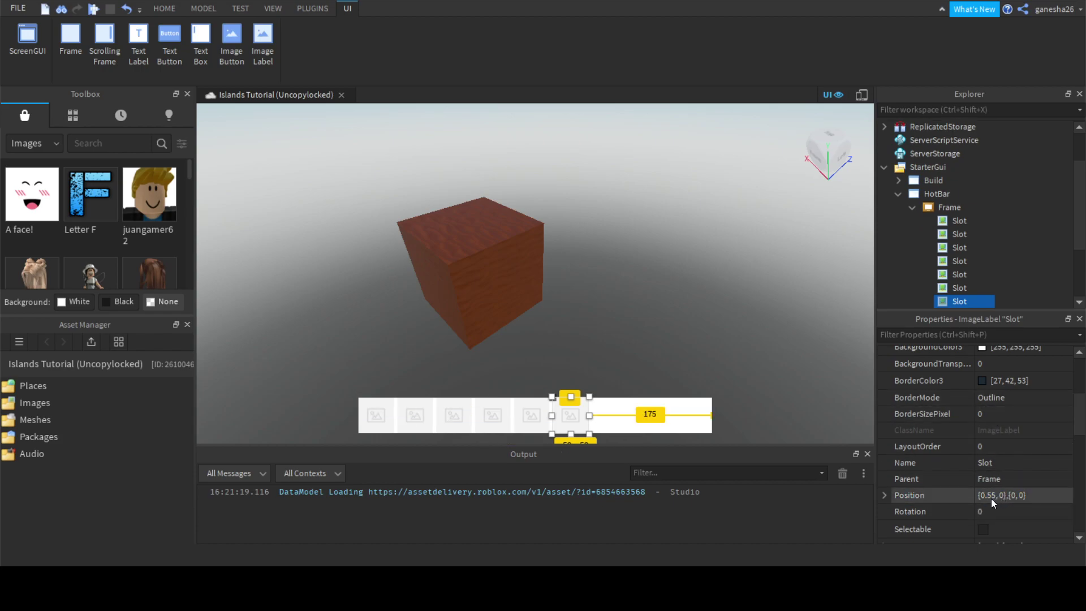
pyautogui.click(990, 496)
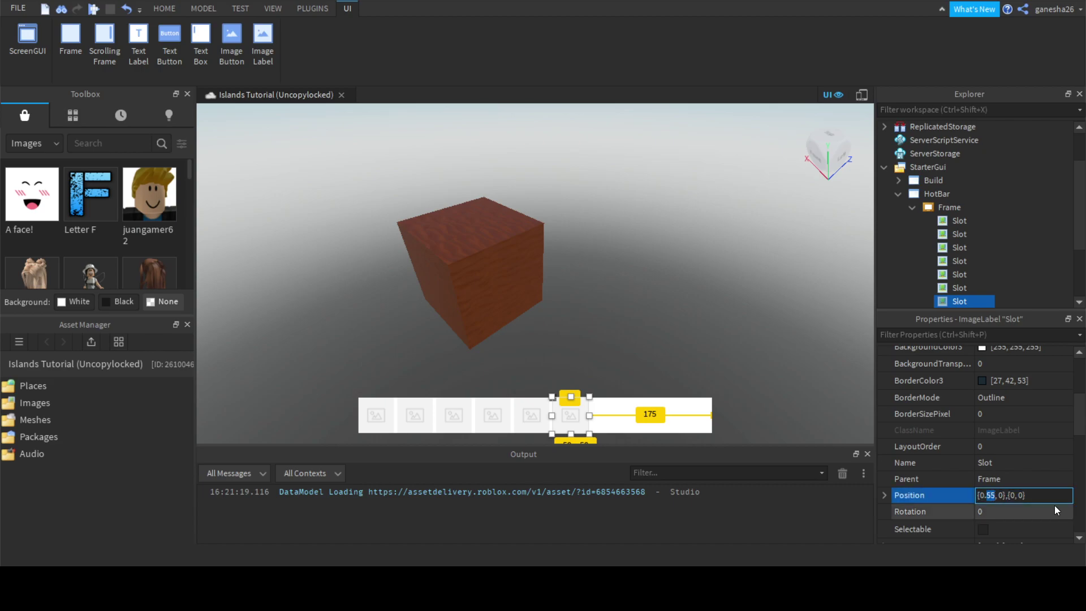
pyautogui.write('66')
pyautogui.press('Return')
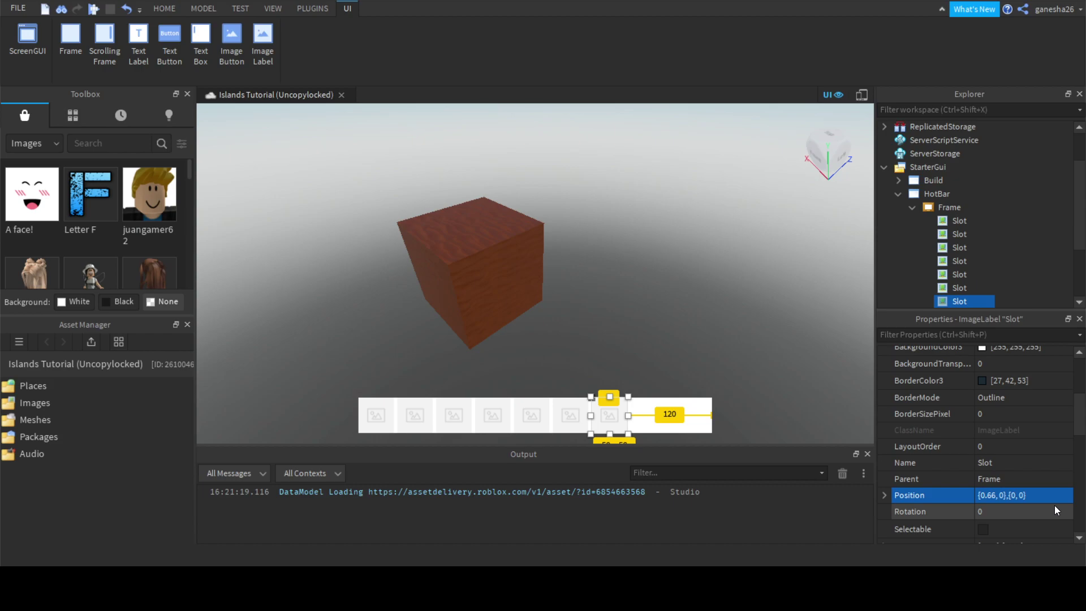
# Step: Duplicate the seventh Slot and set the copy's position to {0.77, 0},{0, 0}
pyautogui.click(993, 494)
pyautogui.doubleClick(988, 495)
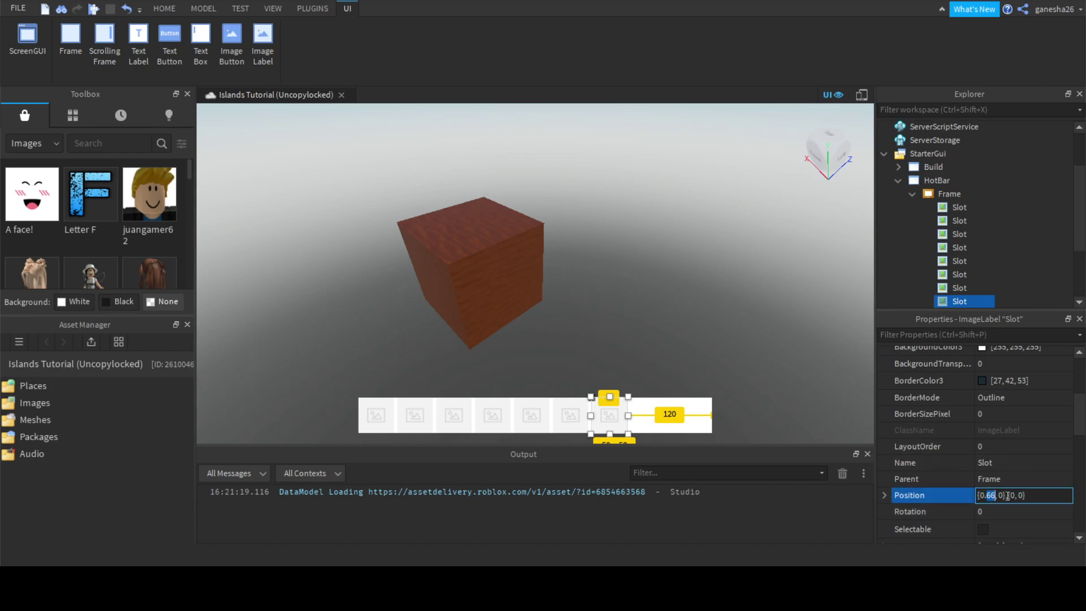
pyautogui.write('77')
pyautogui.press('Return')
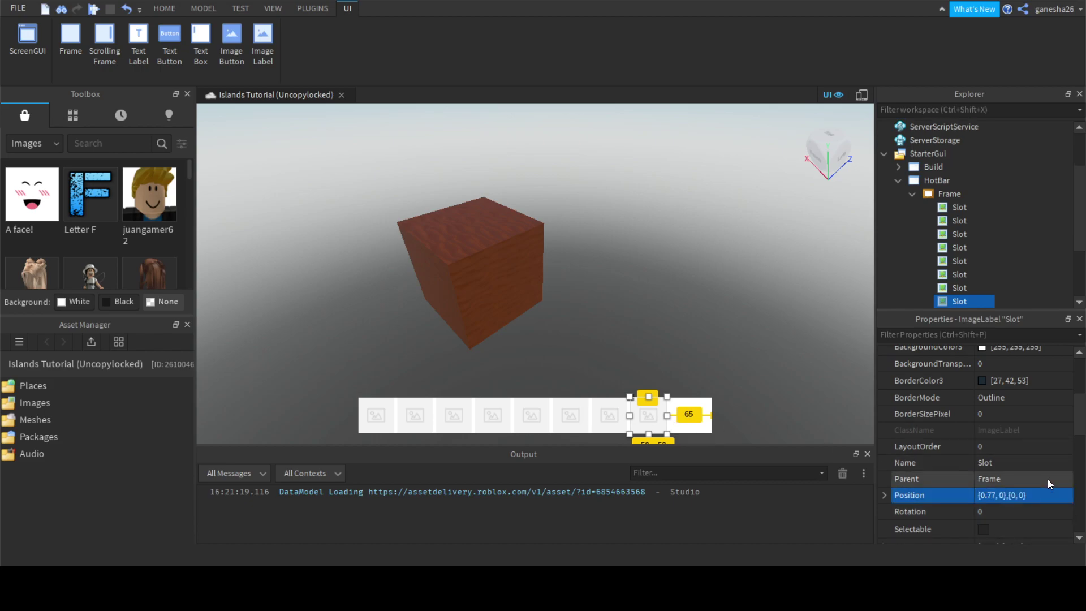
# Step: Duplicate the eighth Slot and set the copy's position to {0.88, 0},{0, 0}
pyautogui.click(993, 500)
pyautogui.doubleClick(989, 496)
pyautogui.write('88')
pyautogui.press('Return')
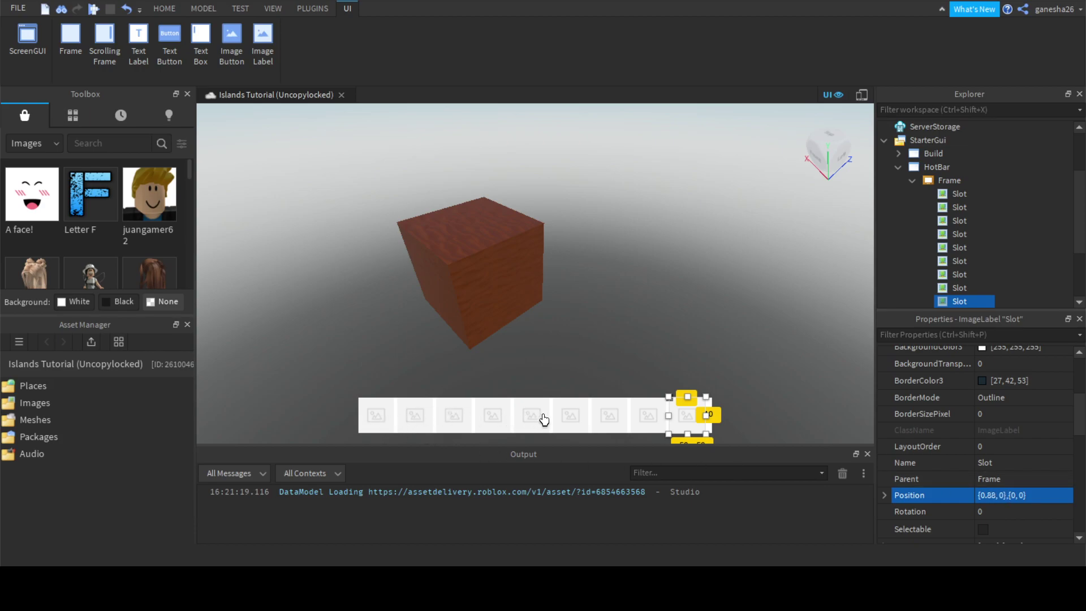
pyautogui.click(711, 311)
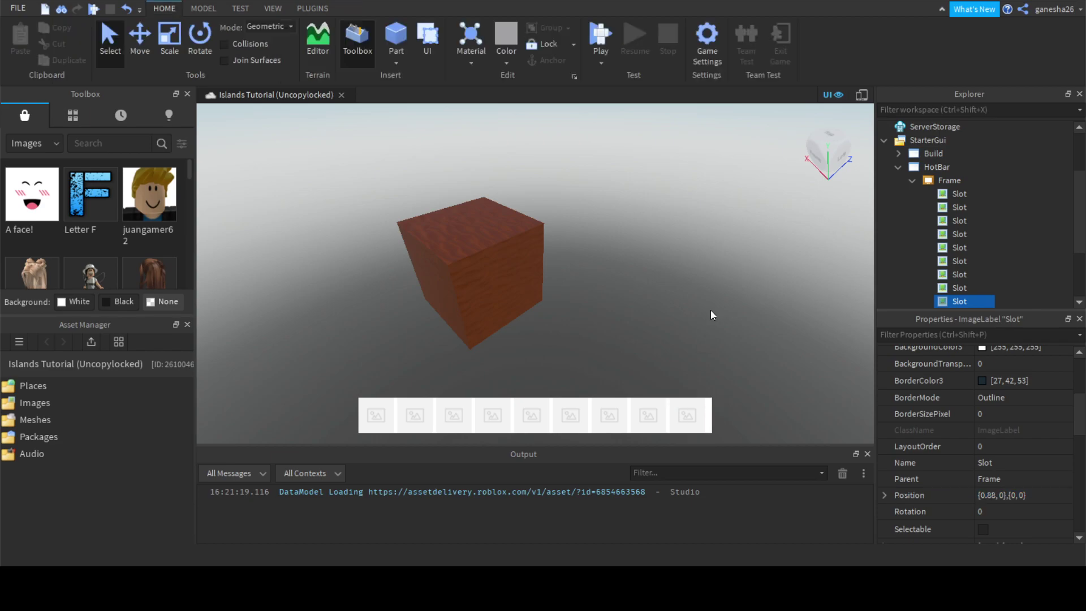
pyautogui.moveTo(746, 415); pyautogui.dragTo(778, 409, button='right')
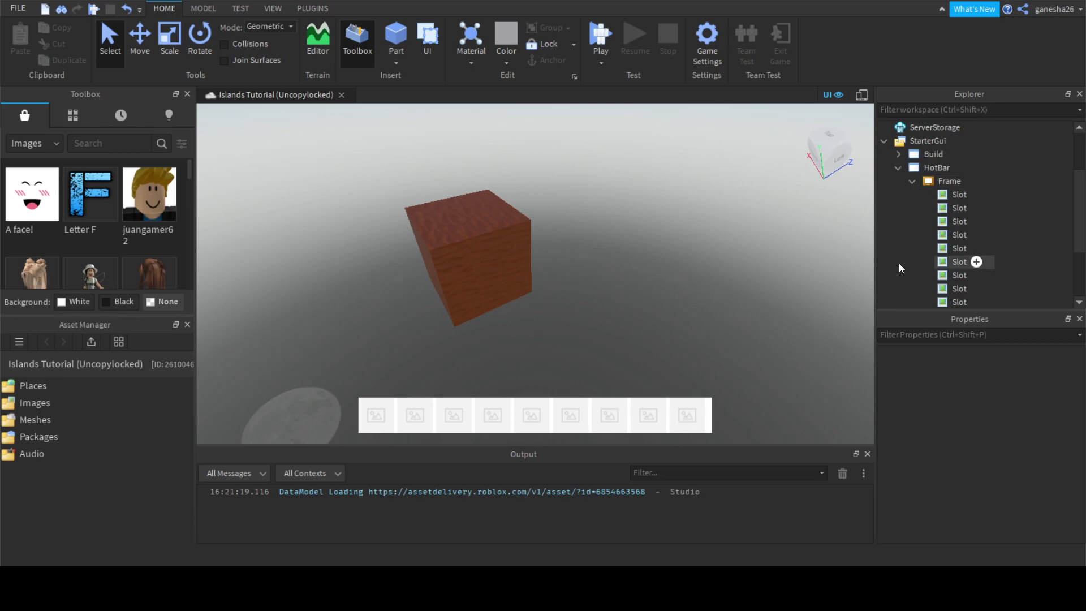
# Step: Set the BackgroundTransparency of the HotBar's Frame to 1
pyautogui.click(947, 184)
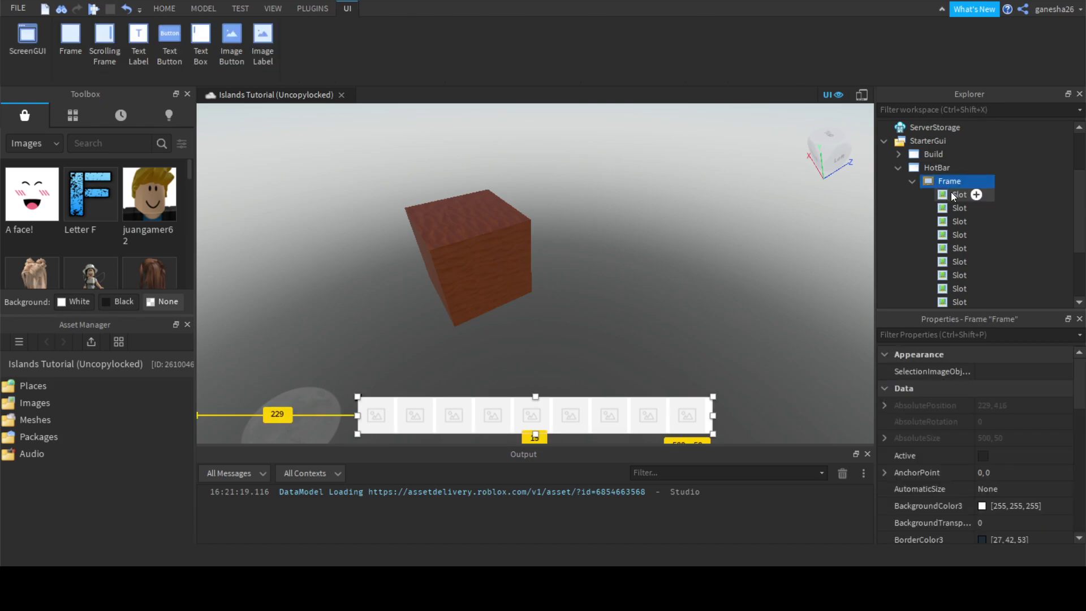
pyautogui.scroll(-3, 997, 486)
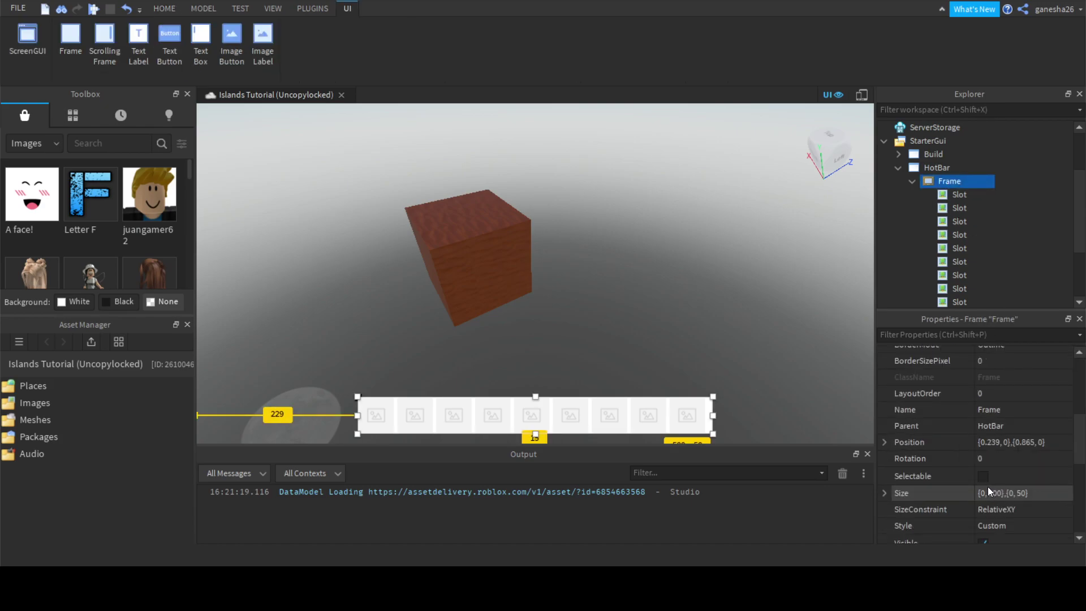
pyautogui.scroll(3, 987, 480)
pyautogui.click(996, 416)
pyautogui.write('1')
pyautogui.press('Return')
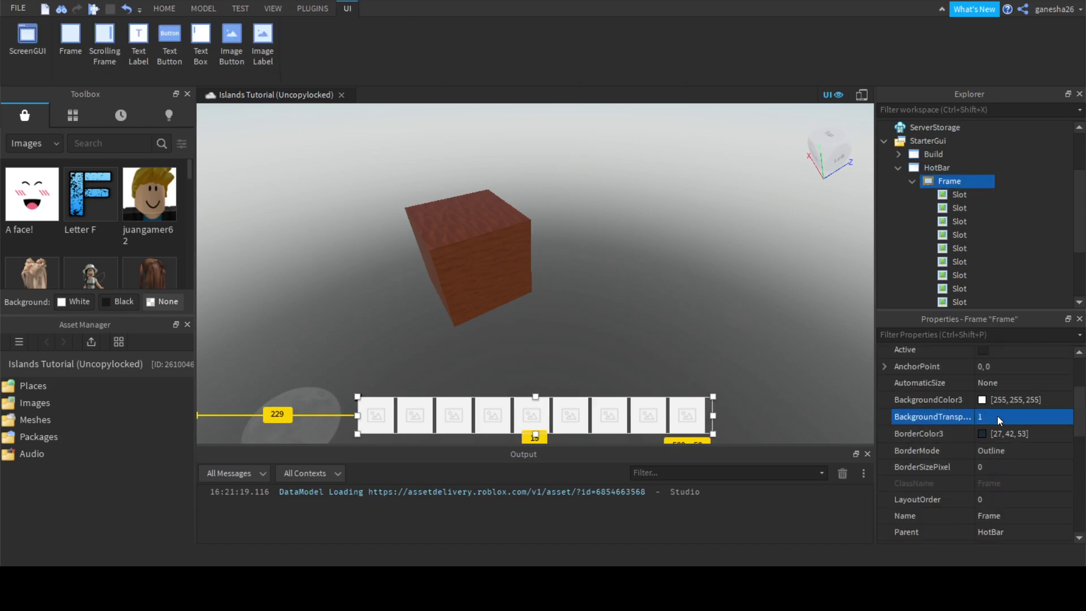
pyautogui.click(684, 312)
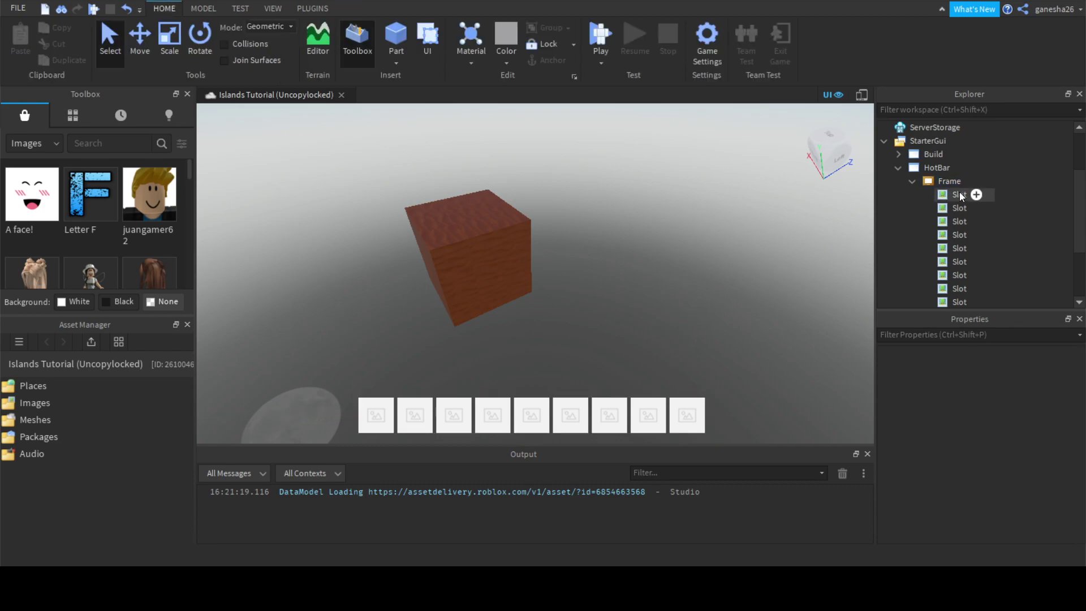
pyautogui.click(959, 194)
pyautogui.scroll(-3, 962, 205)
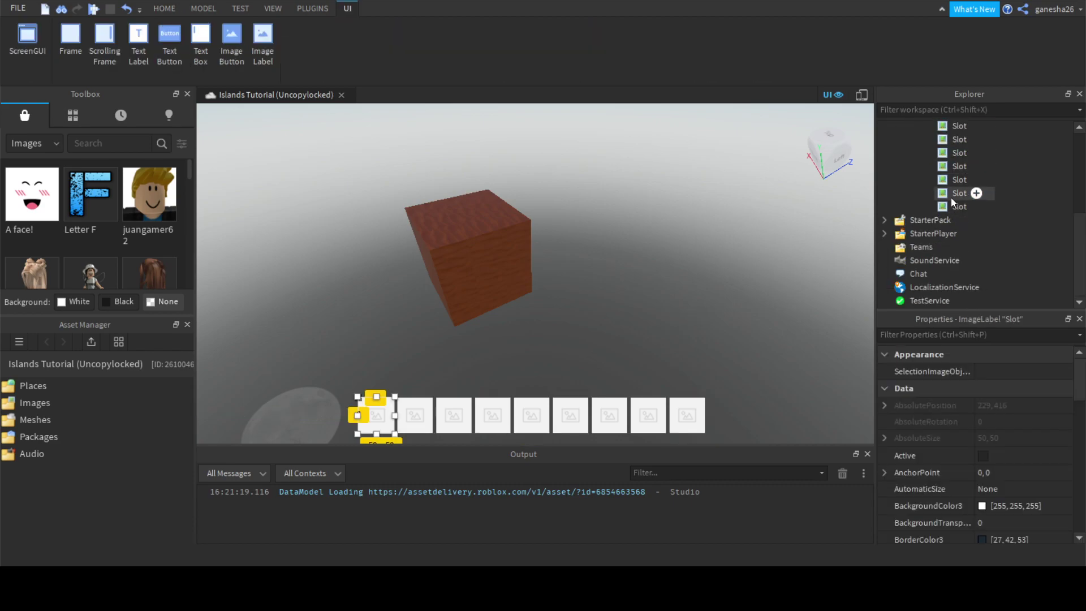
pyautogui.keyDown('shift'); pyautogui.click(956, 205); pyautogui.keyUp('shift')
pyautogui.click(733, 297)
# Step: Search the Toolbox images for "circle" and look through the results for a plain white circle
pyautogui.click(79, 146)
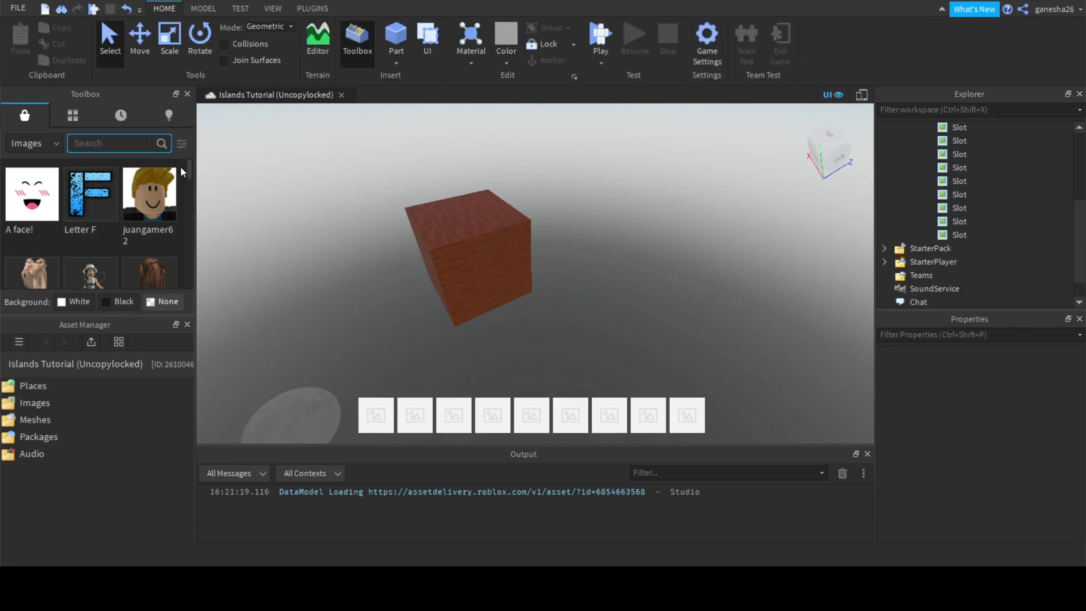
pyautogui.write('circle')
pyautogui.press('Return')
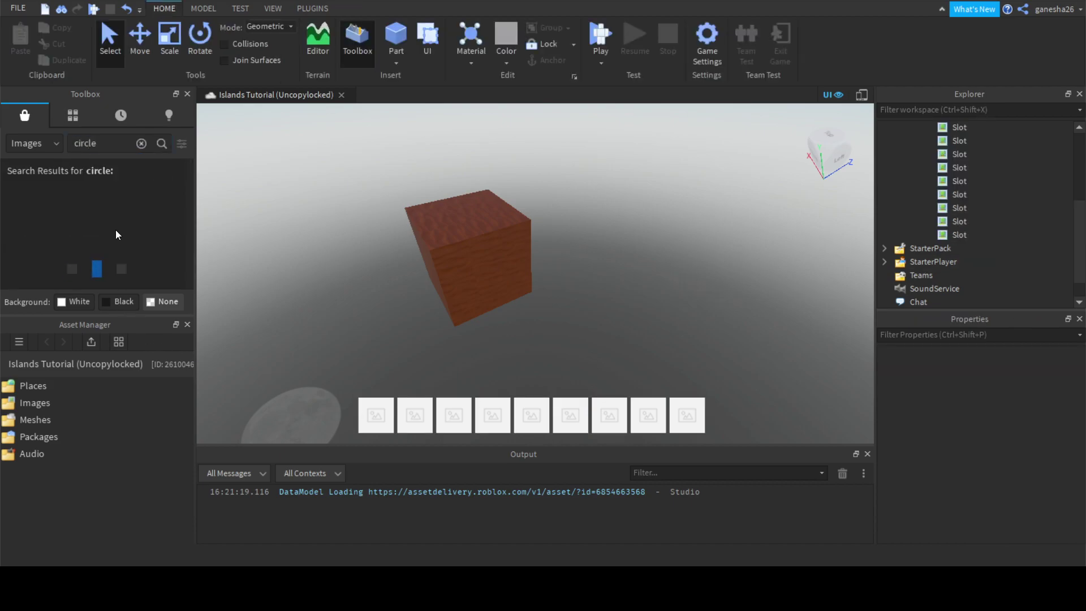
pyautogui.scroll(-2, 100, 221)
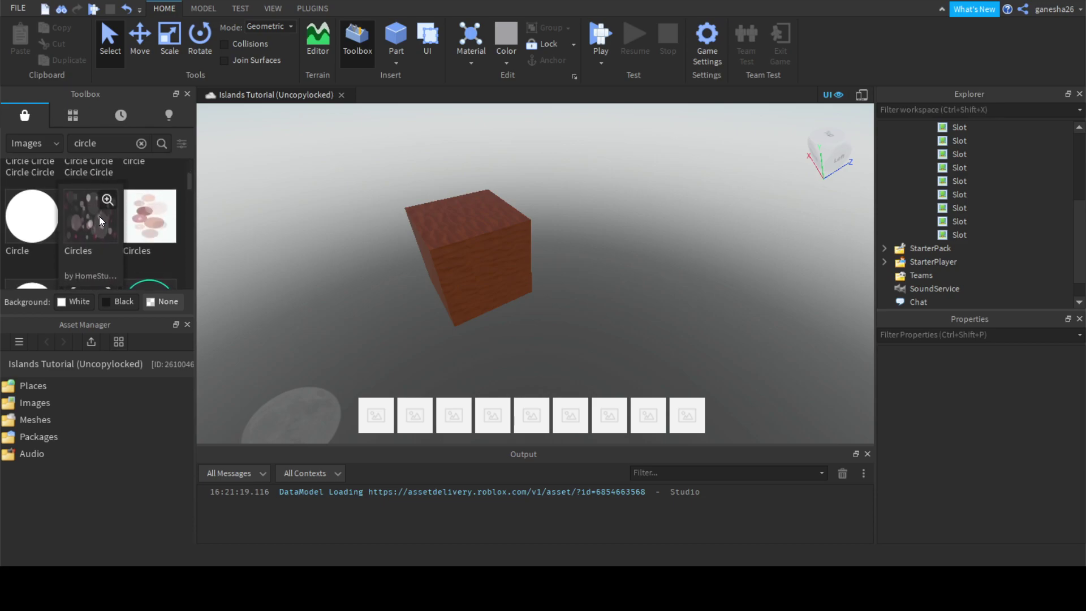
pyautogui.scroll(-5, 100, 221)
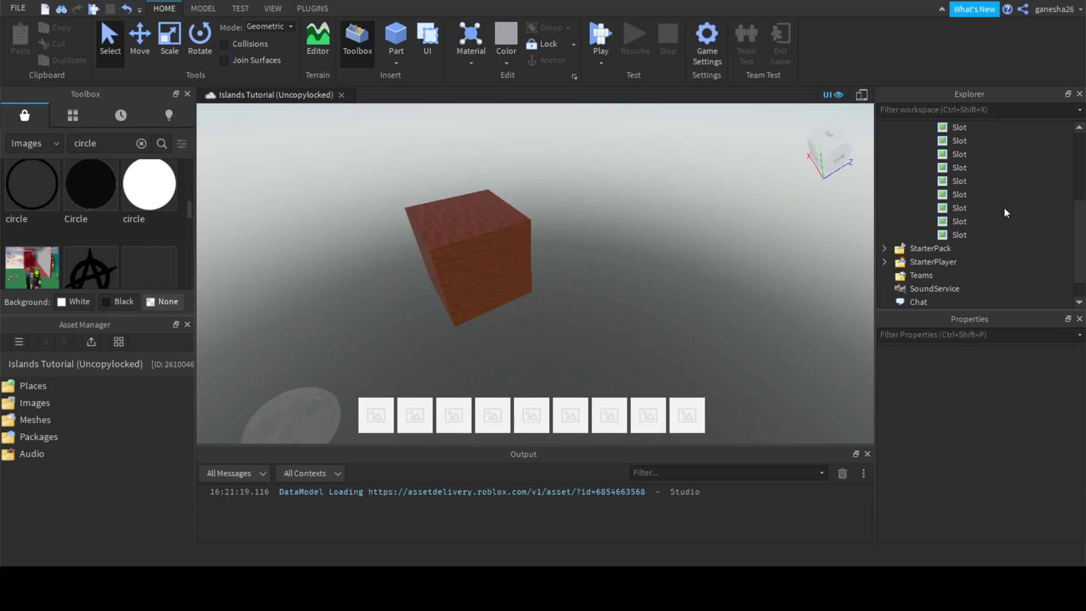
# Step: Set the Image of all nine Slots in the Frame to the circle asset rbxassetid://867743272
pyautogui.click(959, 235)
pyautogui.scroll(3, 959, 235)
pyautogui.keyDown('shift'); pyautogui.click(962, 242); pyautogui.keyUp('shift')
pyautogui.scroll(-1, 961, 242)
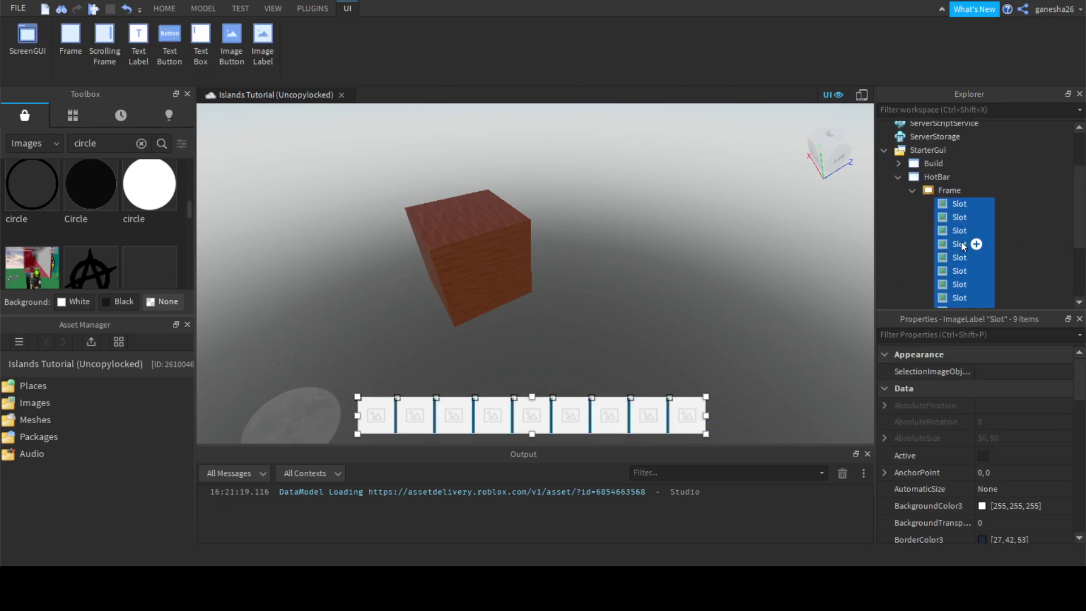
pyautogui.scroll(-1, 961, 242)
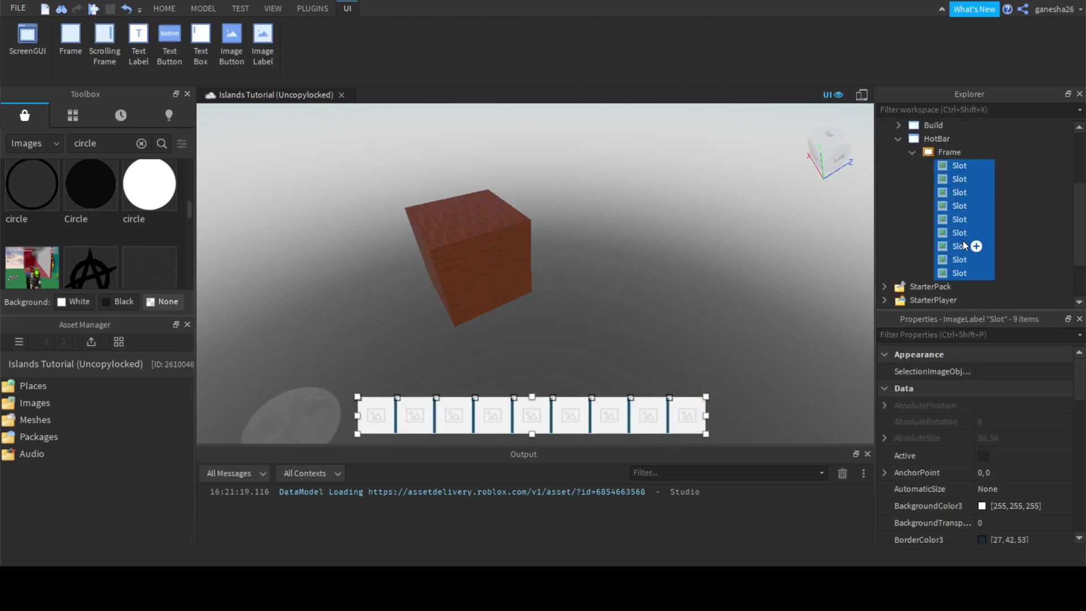
pyautogui.click(955, 140)
pyautogui.click(953, 166)
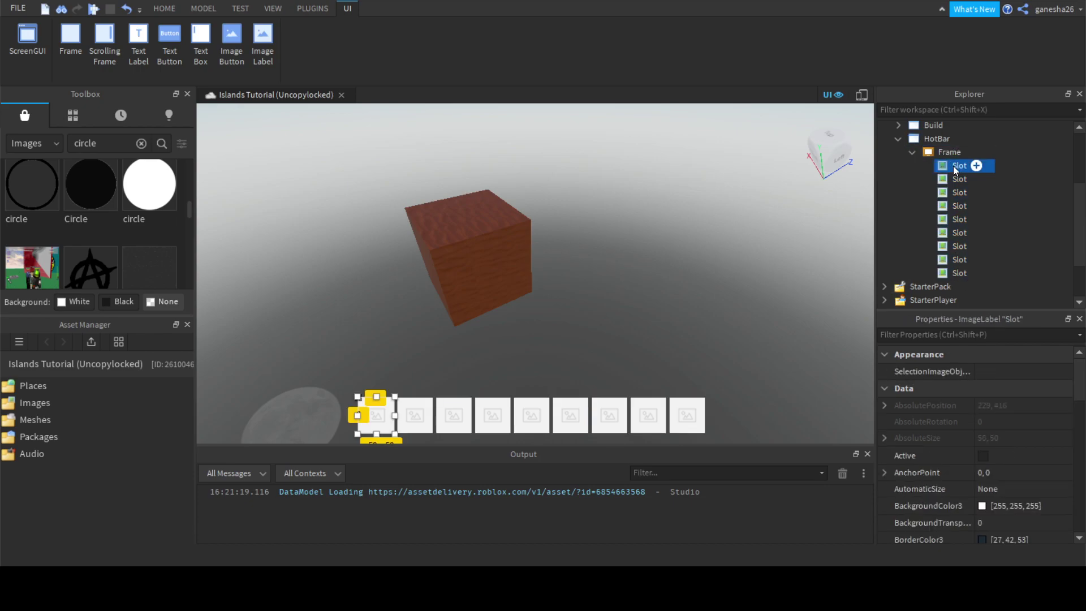
pyautogui.keyDown('shift'); pyautogui.click(952, 271); pyautogui.keyUp('shift')
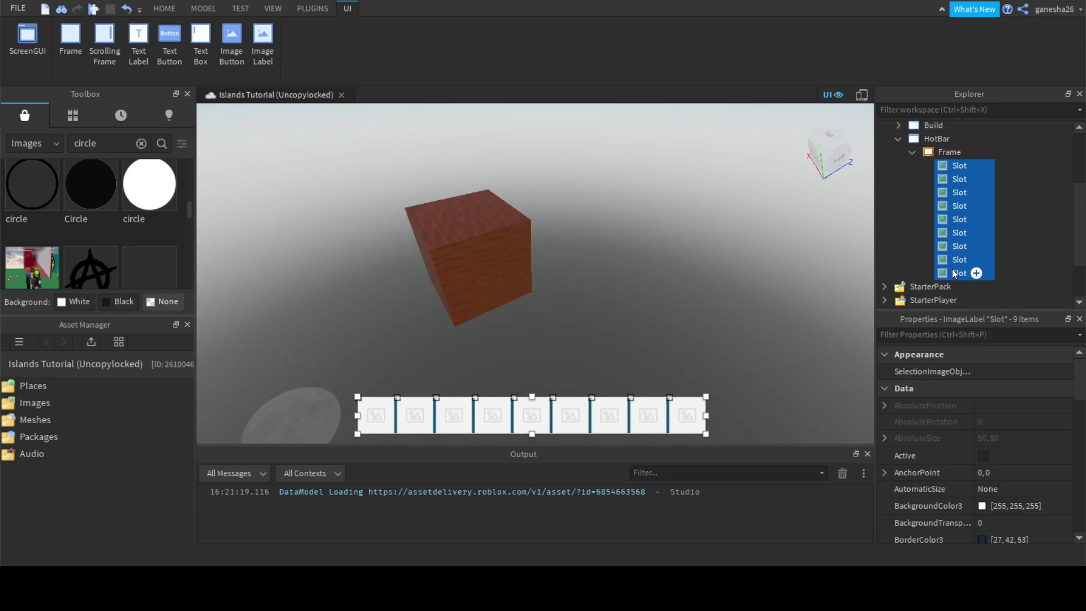
pyautogui.scroll(-10, 988, 476)
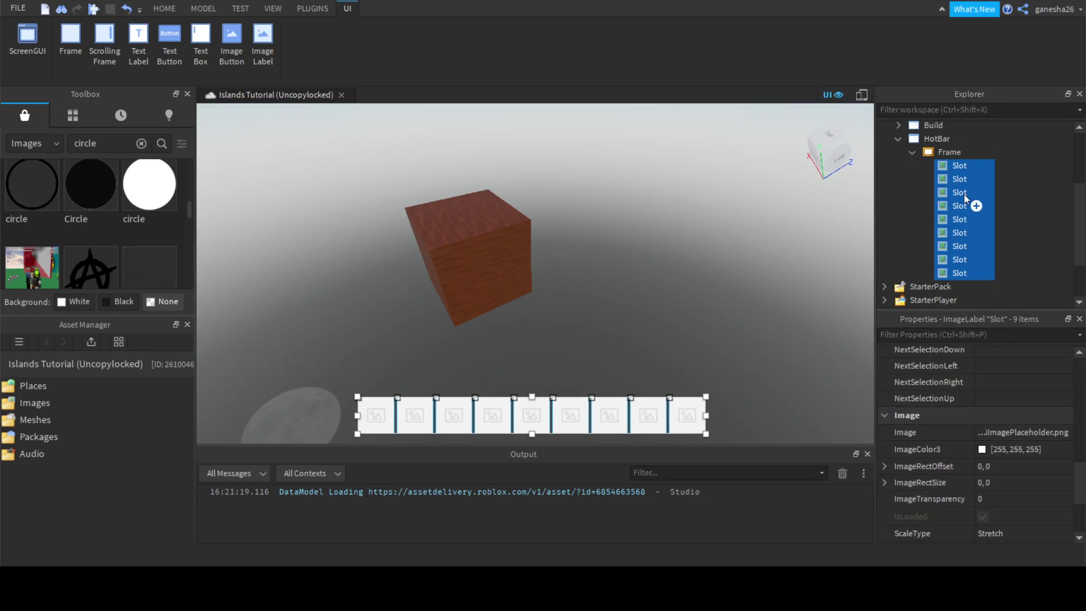
pyautogui.click(1000, 436)
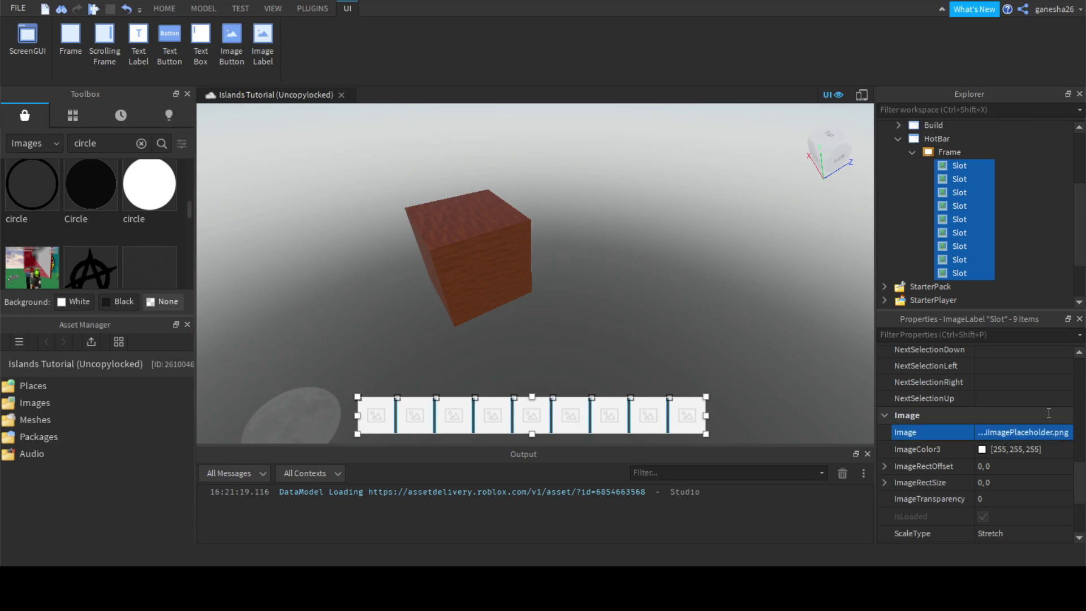
pyautogui.write('rbxassetid://867743272')
pyautogui.press('Return')
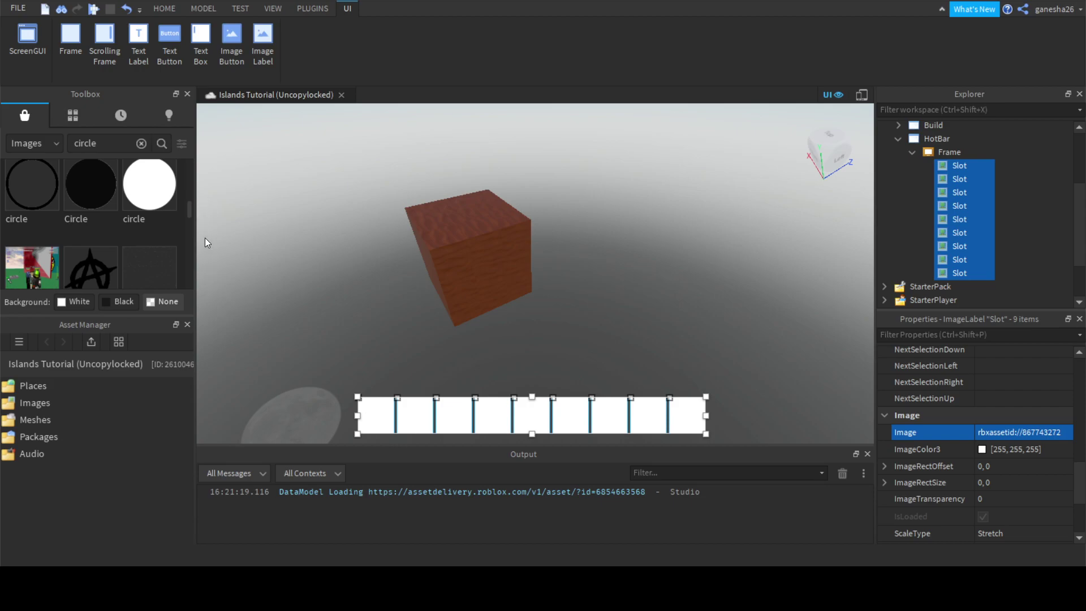
pyautogui.click(324, 230)
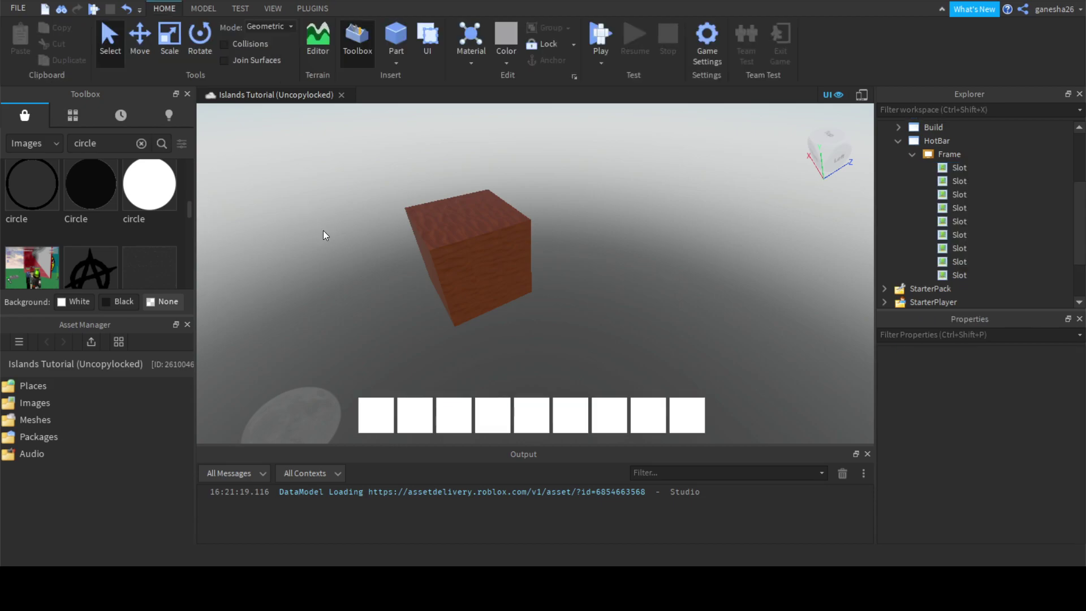
# Step: Set the BackgroundTransparency of all nine Slots to 1
pyautogui.click(948, 167)
pyautogui.keyDown('shift'); pyautogui.click(968, 275); pyautogui.keyUp('shift')
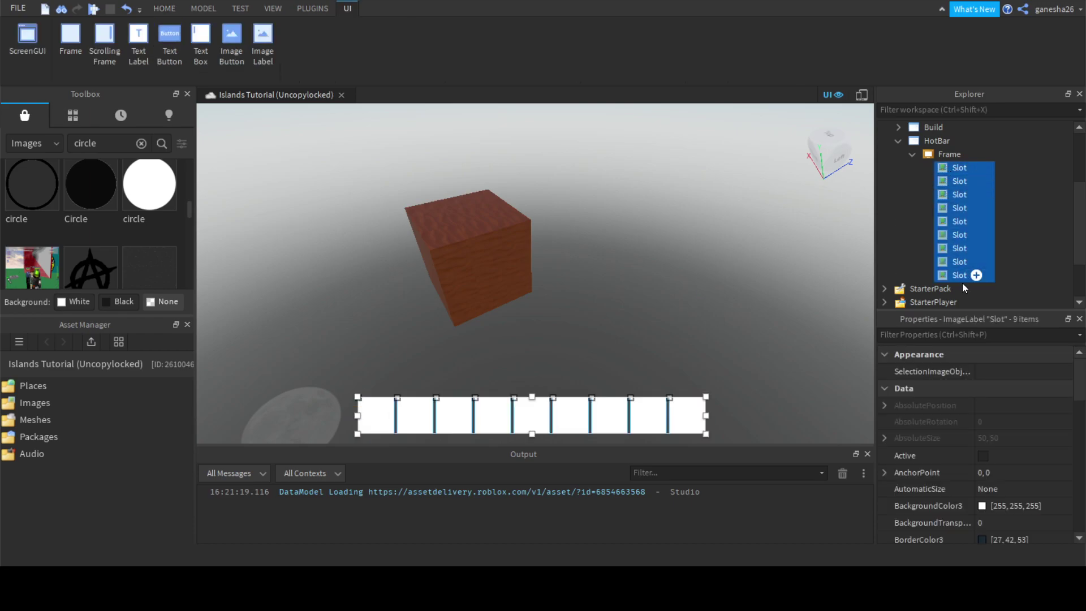
pyautogui.scroll(-2, 1002, 470)
pyautogui.click(1002, 470)
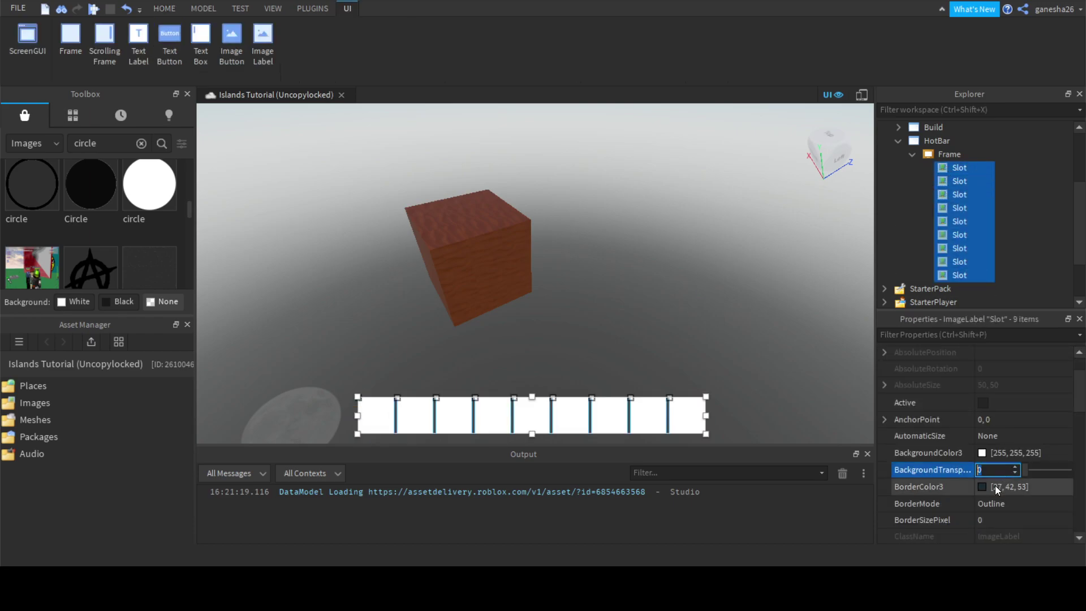
pyautogui.write('1')
pyautogui.press('Return')
pyautogui.click(741, 333)
pyautogui.moveTo(741, 334); pyautogui.dragTo(741, 334, button='right')
pyautogui.press('s')
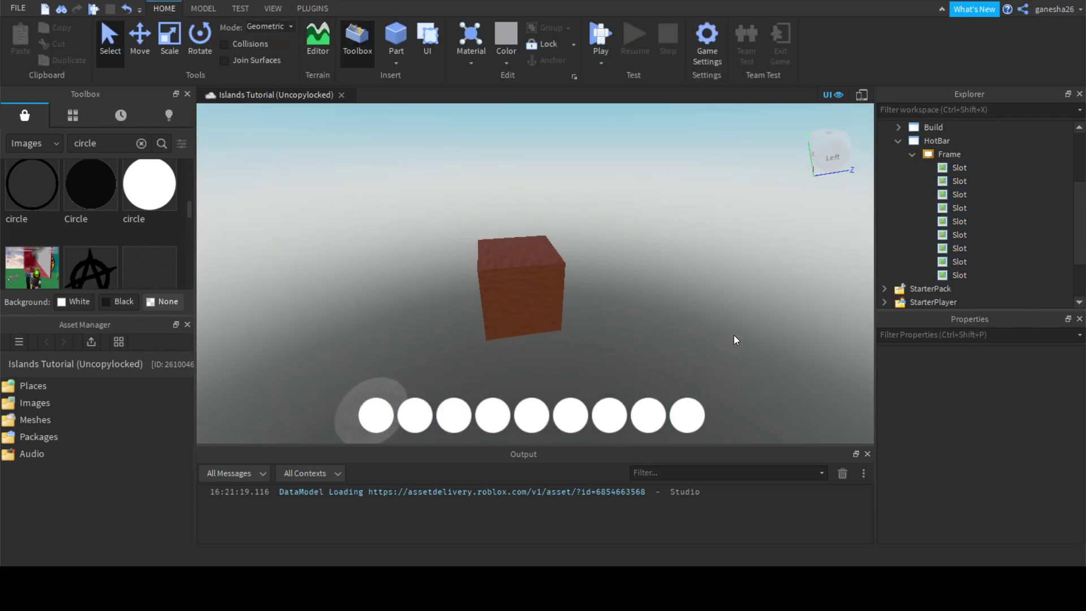
# Step: Add a TextLabel to the first Slot and shrink it to about 29 x 25 in the slot's upper-left area
pyautogui.click(958, 168)
pyautogui.click(710, 272)
pyautogui.click(950, 168)
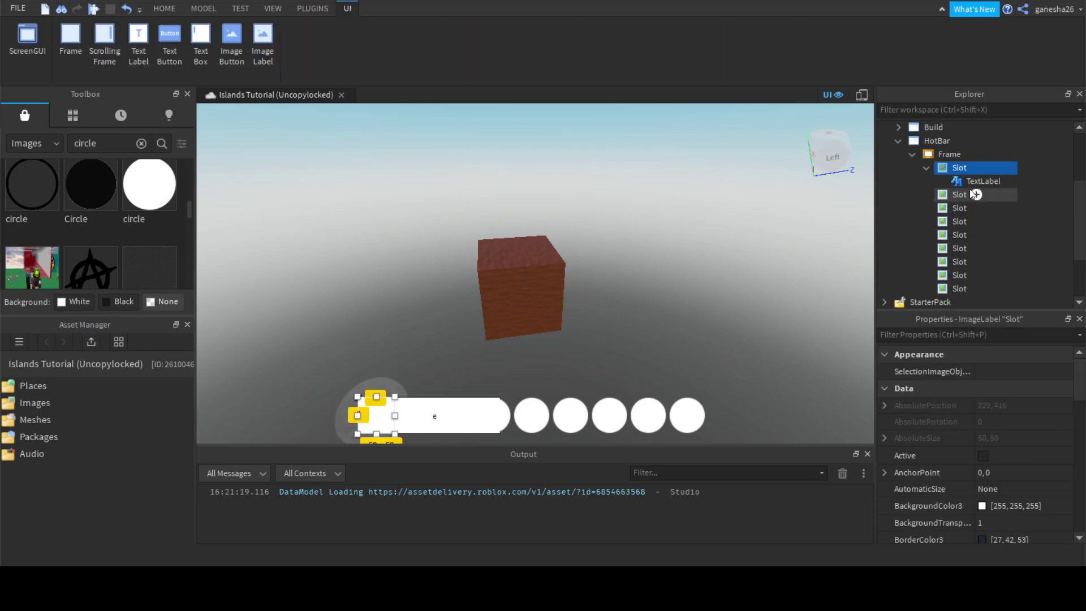
pyautogui.click(971, 182)
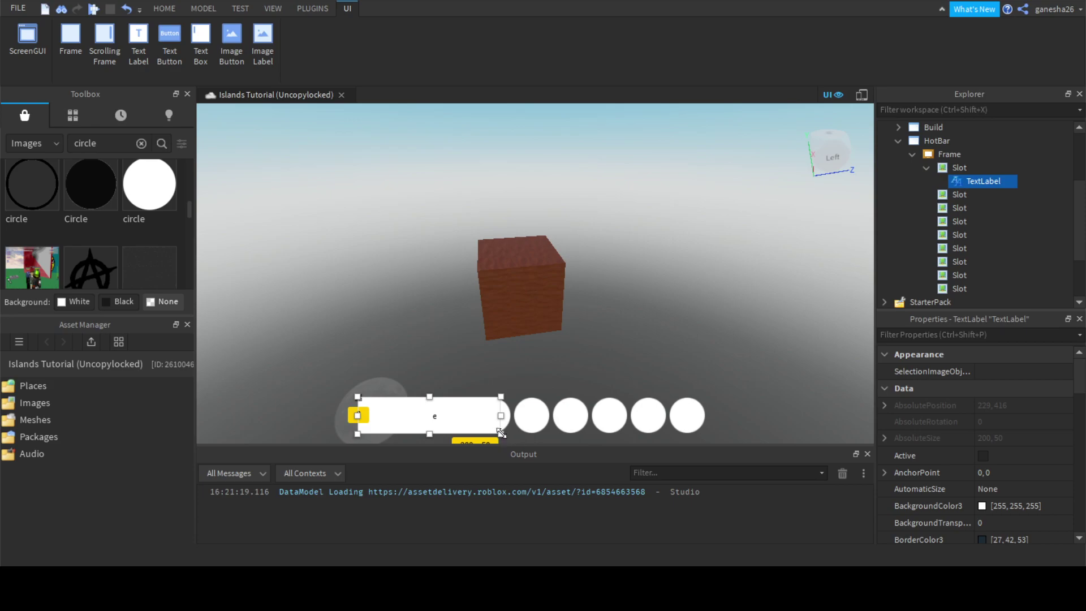
pyautogui.moveTo(501, 434); pyautogui.dragTo(380, 416)
# Step: Set the TextSize of the first Slot's TextLabel to 25
pyautogui.scroll(-10, 979, 466)
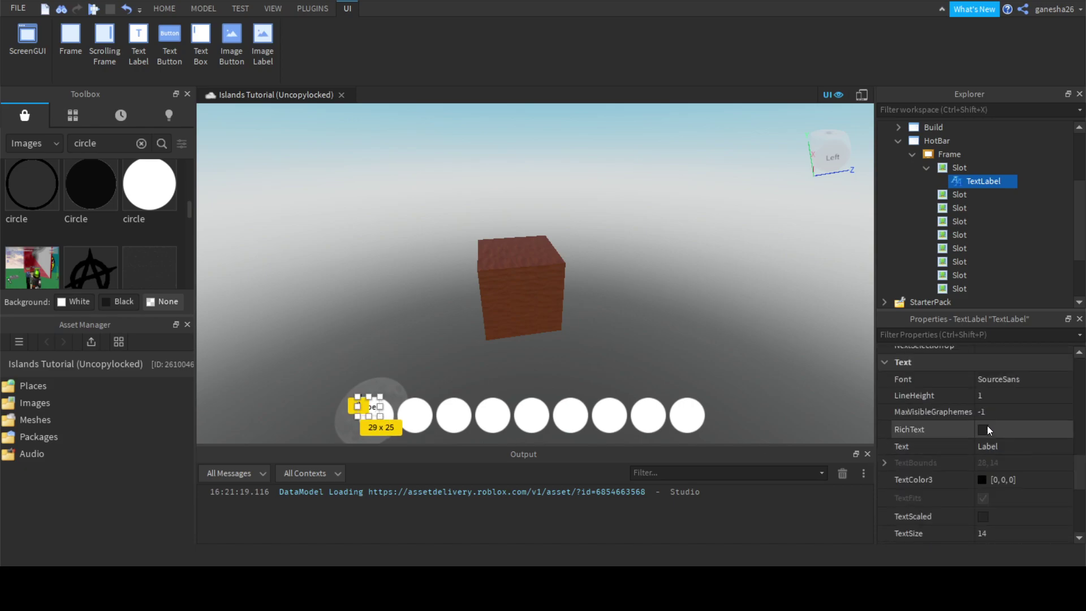
pyautogui.scroll(-3, 984, 512)
pyautogui.click(995, 480)
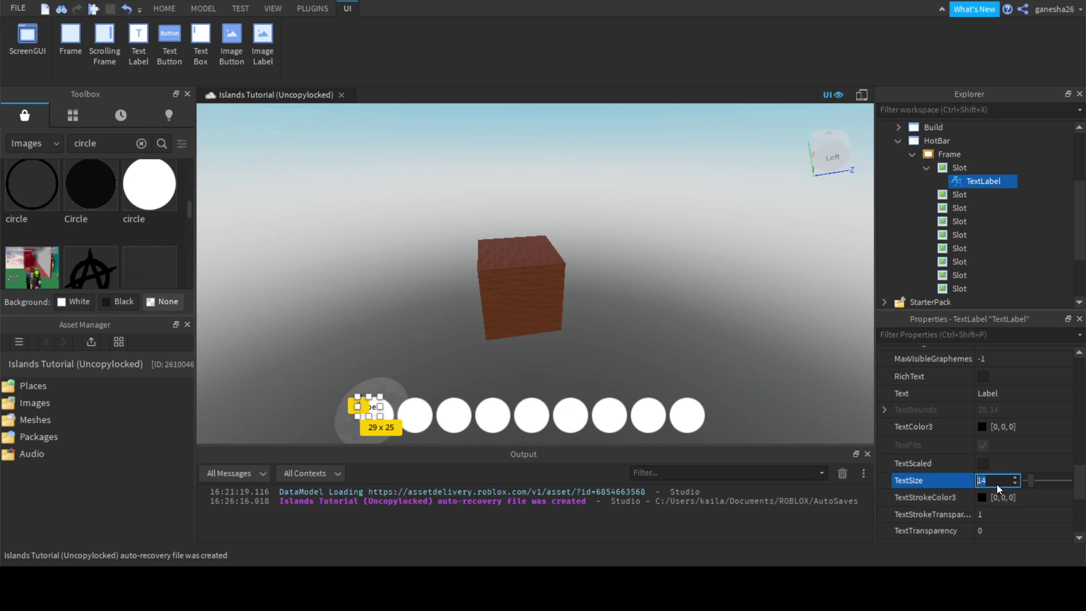
pyautogui.write('35')
pyautogui.press('Return')
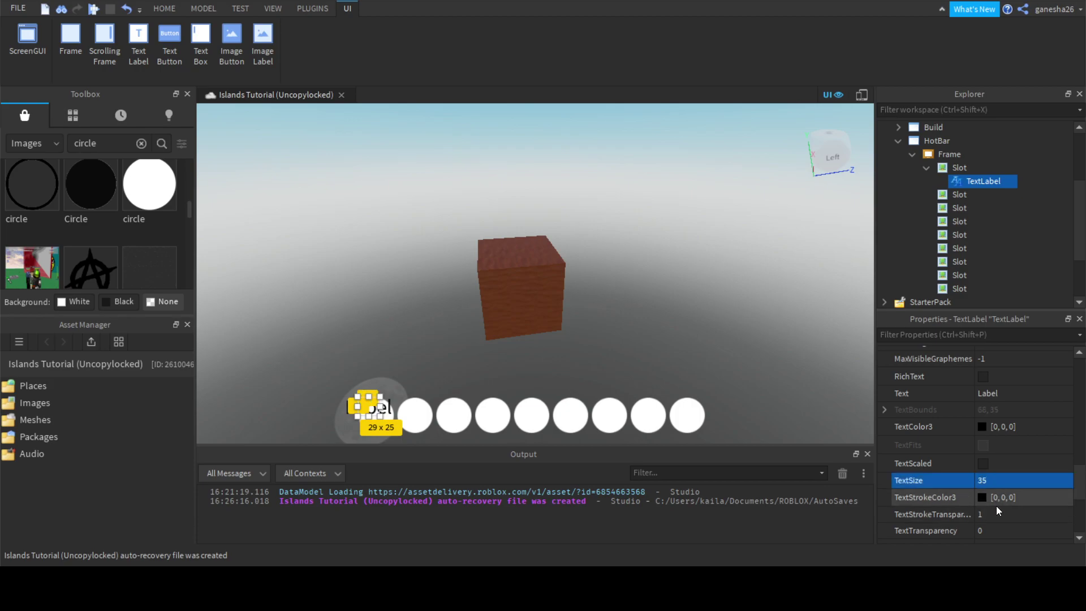
pyautogui.write('25')
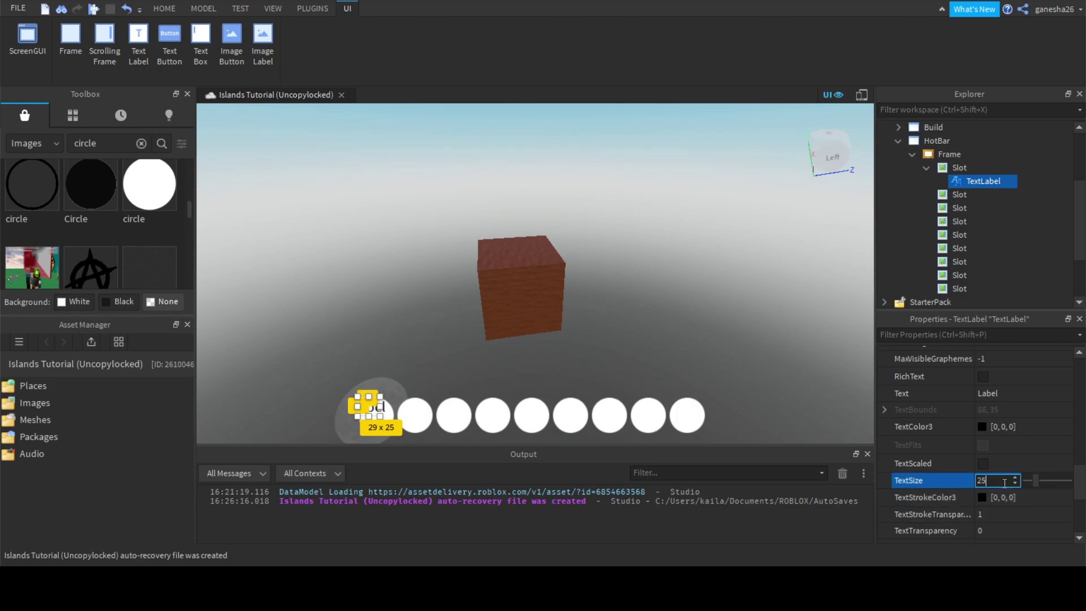
pyautogui.press('Return')
# Step: Change the Text of the first Slot's TextLabel to 1
pyautogui.click(1004, 395)
pyautogui.write('1')
pyautogui.press('Return')
pyautogui.click(428, 358)
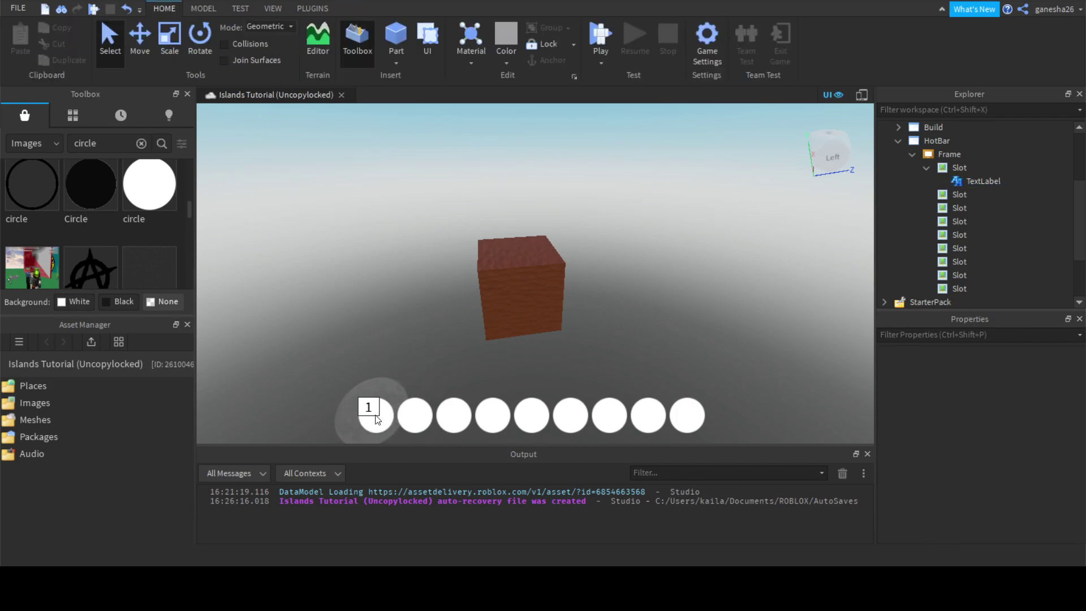
# Step: Make the first Slot's TextLabel background invisible by setting its BackgroundTransparency to 1
pyautogui.click(985, 181)
pyautogui.scroll(-3, 996, 407)
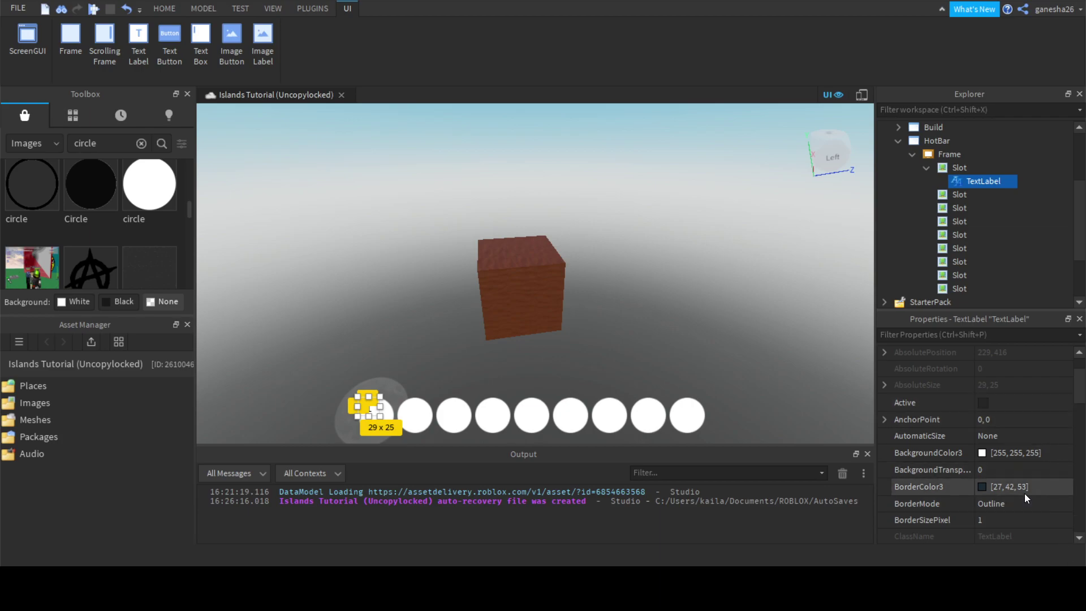
pyautogui.scroll(-4, 1010, 483)
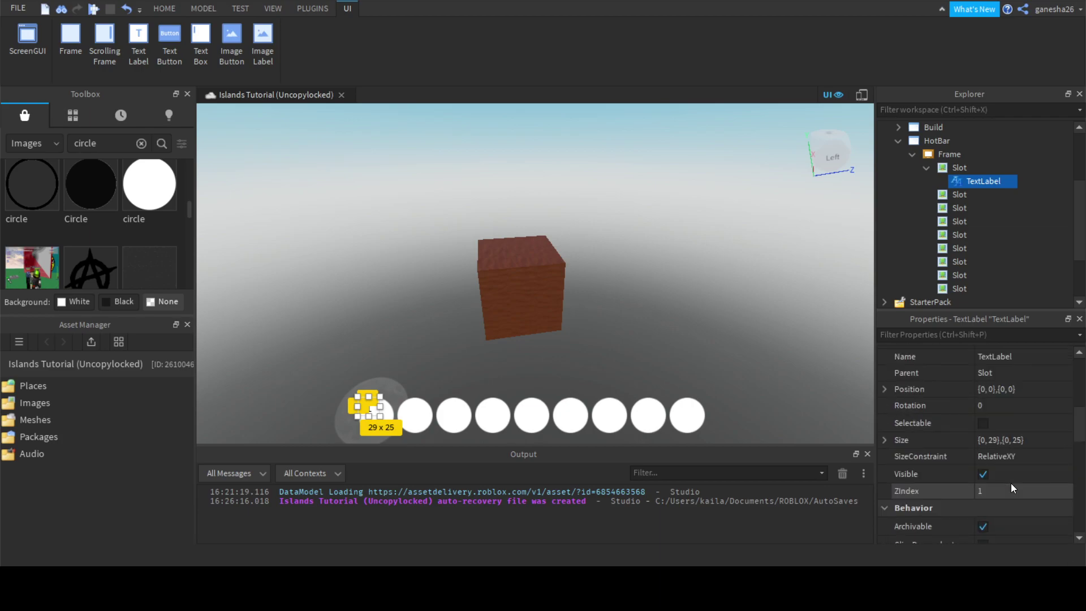
pyautogui.scroll(3, 1011, 478)
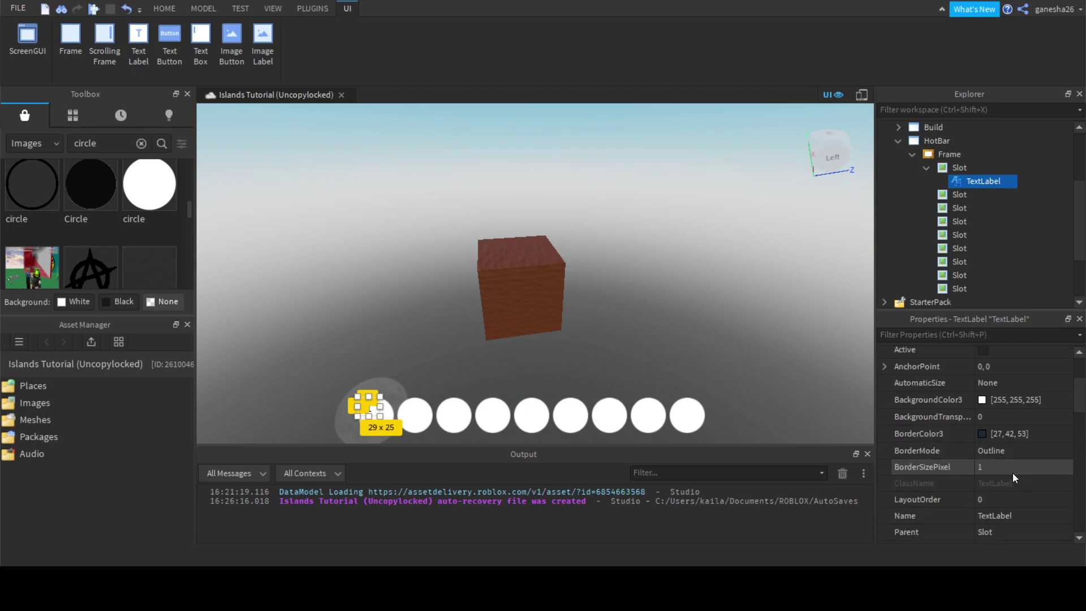
pyautogui.click(996, 417)
pyautogui.write('1')
pyautogui.press('Return')
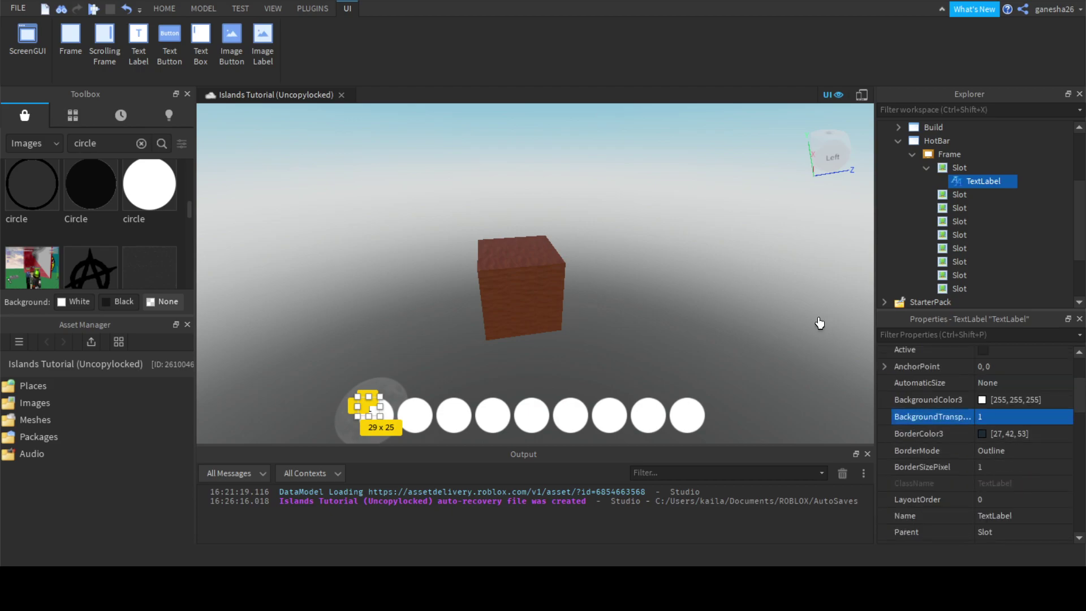
pyautogui.click(809, 306)
# Step: Shrink the first Slot's TextLabel to about 15 x 18 and move it just outside the circle's upper-left edge
pyautogui.click(981, 181)
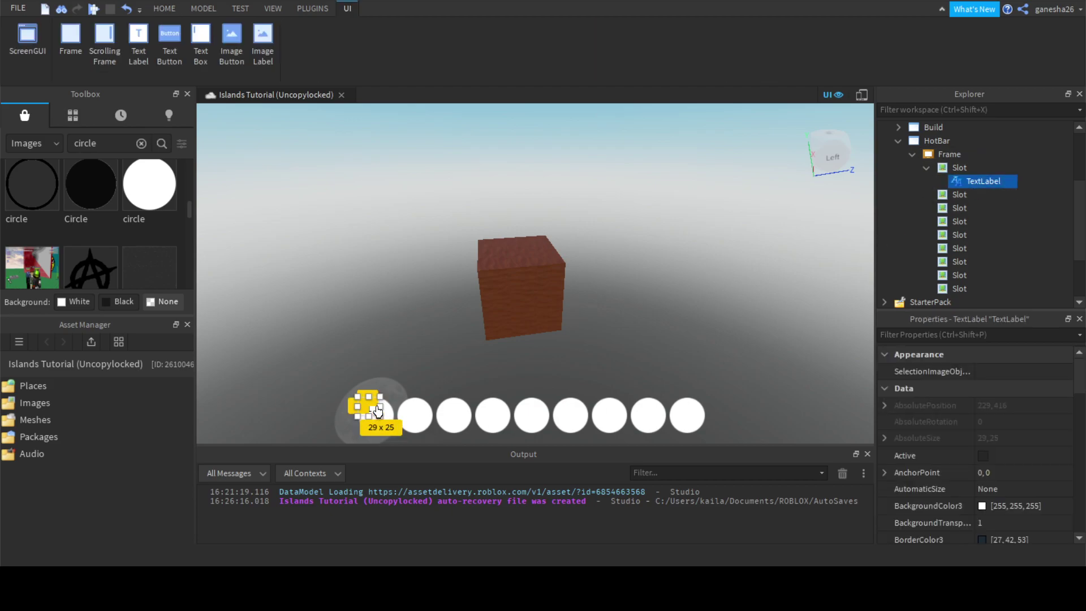
pyautogui.moveTo(378, 412); pyautogui.dragTo(371, 410)
pyautogui.click(641, 332)
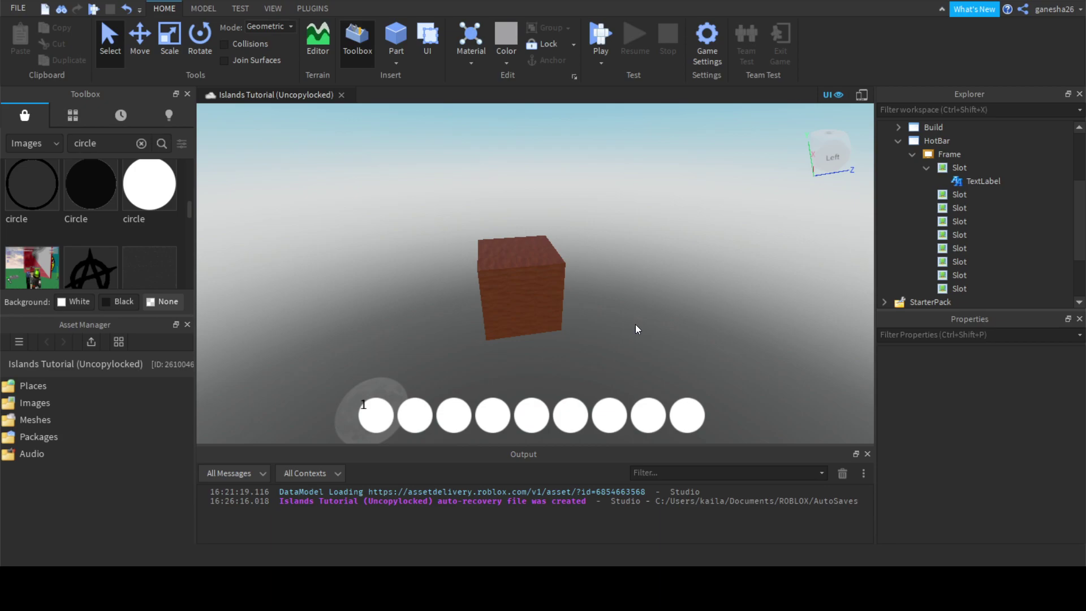
pyautogui.click(960, 182)
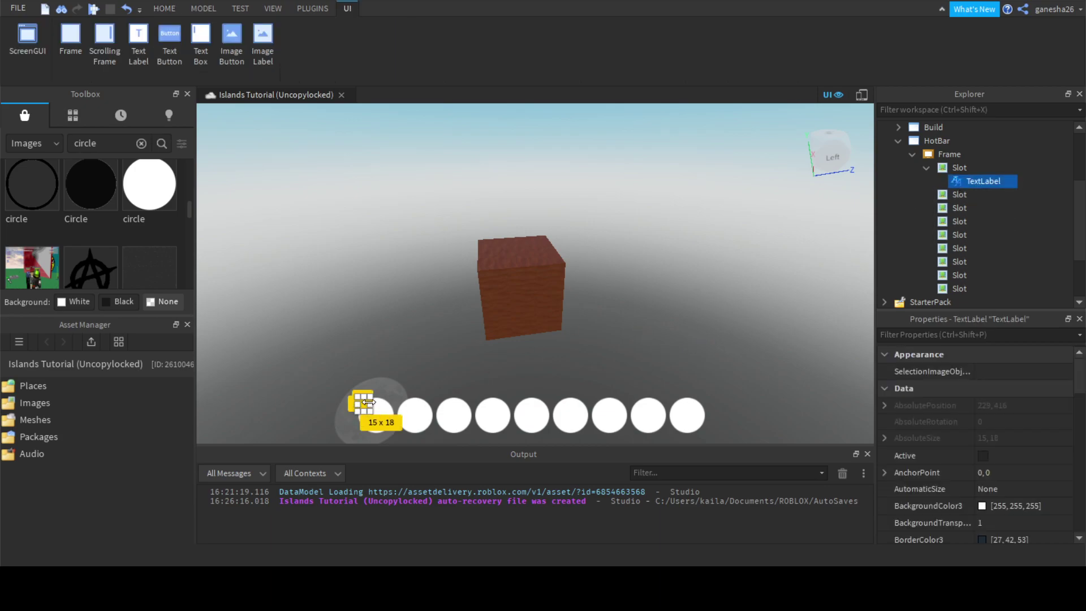
pyautogui.moveTo(363, 408); pyautogui.dragTo(358, 397)
pyautogui.click(389, 359)
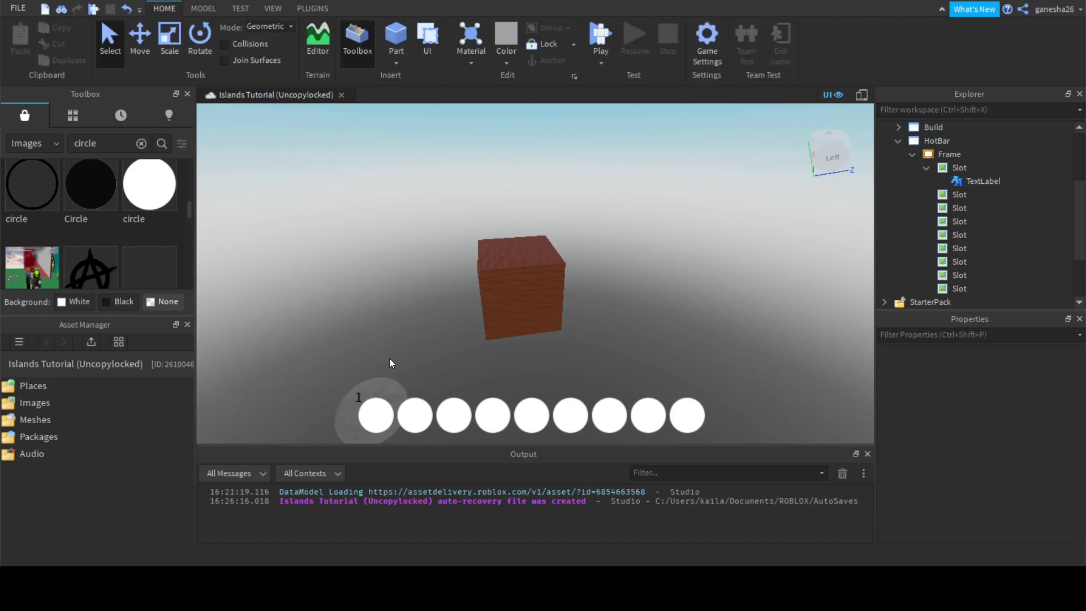
# Step: Duplicate the first Slot's TextLabel and move the copy into the second Slot
pyautogui.click(980, 182)
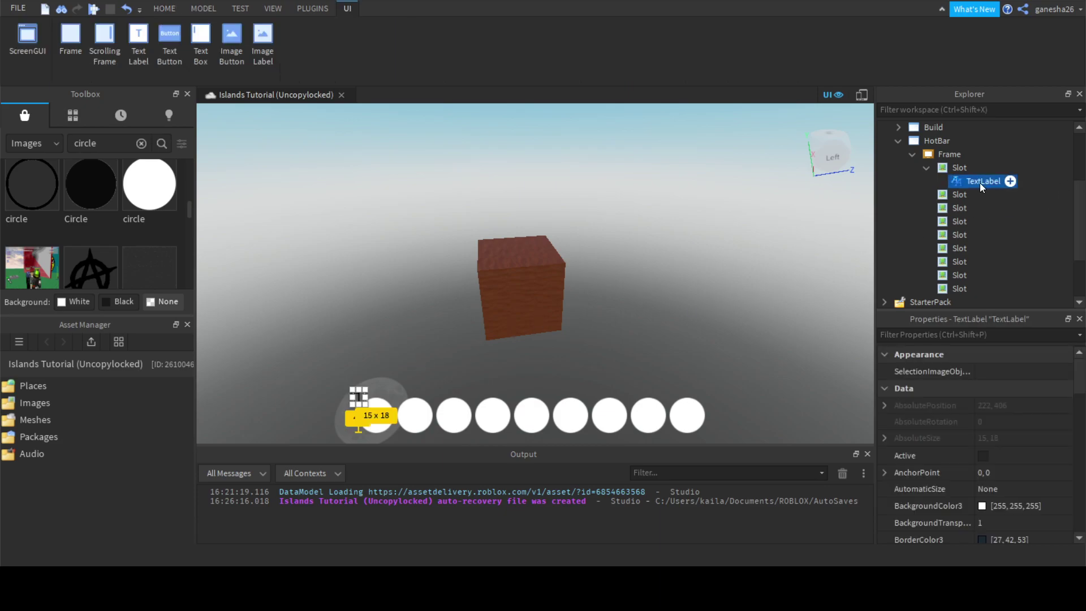
pyautogui.hotkey('ctrl', 'd')
pyautogui.moveTo(973, 196); pyautogui.dragTo(966, 213)
pyautogui.click(749, 306)
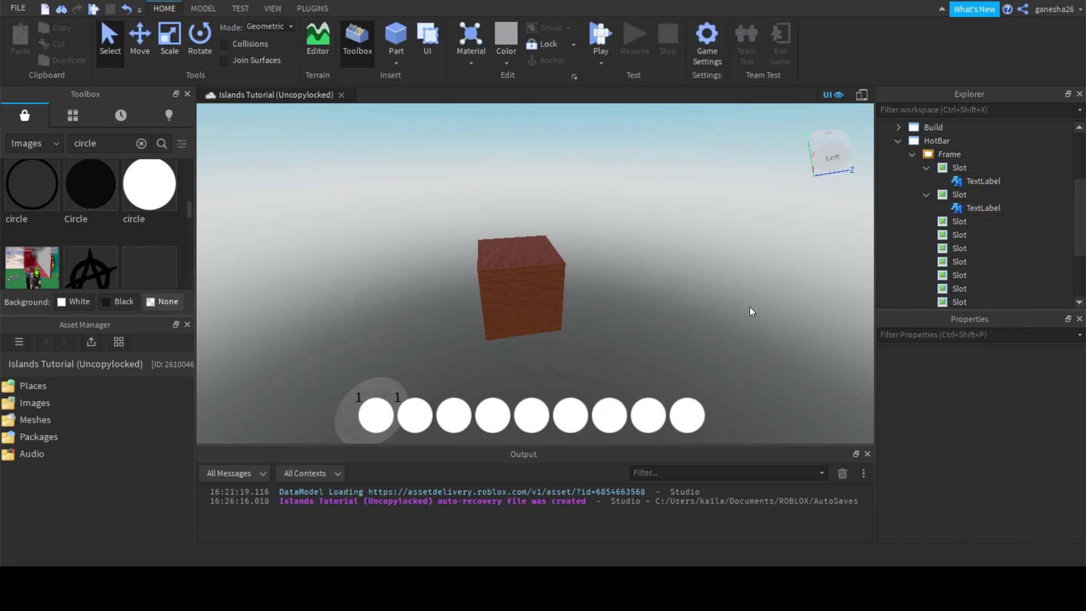
# Step: Try changing the Text of the second Slot's TextLabel to 2 and undo that change
pyautogui.click(973, 208)
pyautogui.scroll(-6, 976, 481)
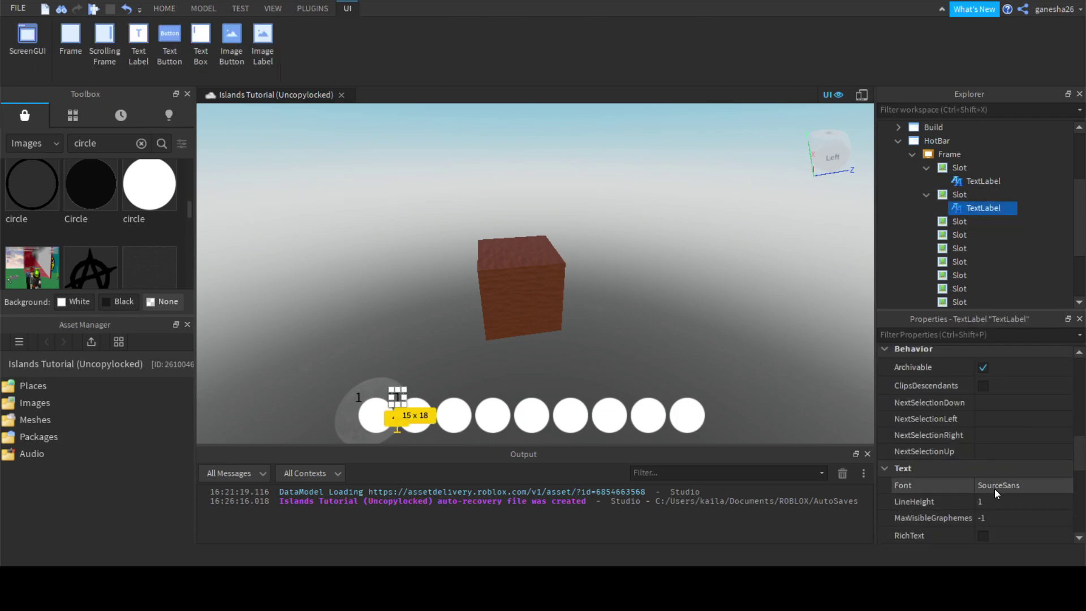
pyautogui.click(987, 500)
pyautogui.write('2')
pyautogui.press('Return')
pyautogui.click(680, 337)
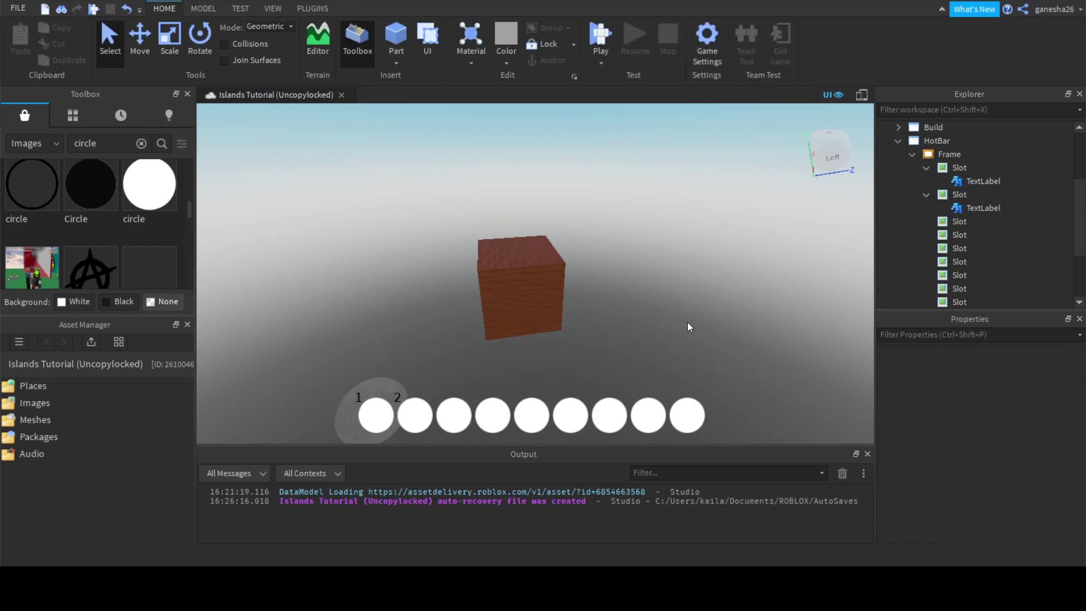
pyautogui.click(968, 204)
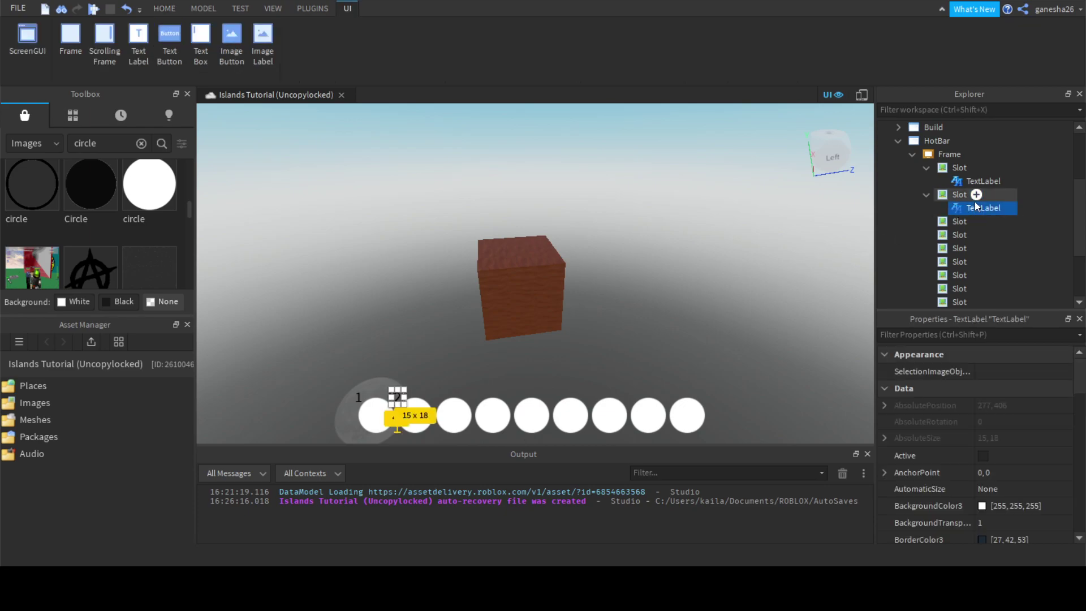
pyautogui.hotkey('ctrl', 'z')
pyautogui.click(975, 206)
pyautogui.click(968, 197)
pyautogui.click(967, 208)
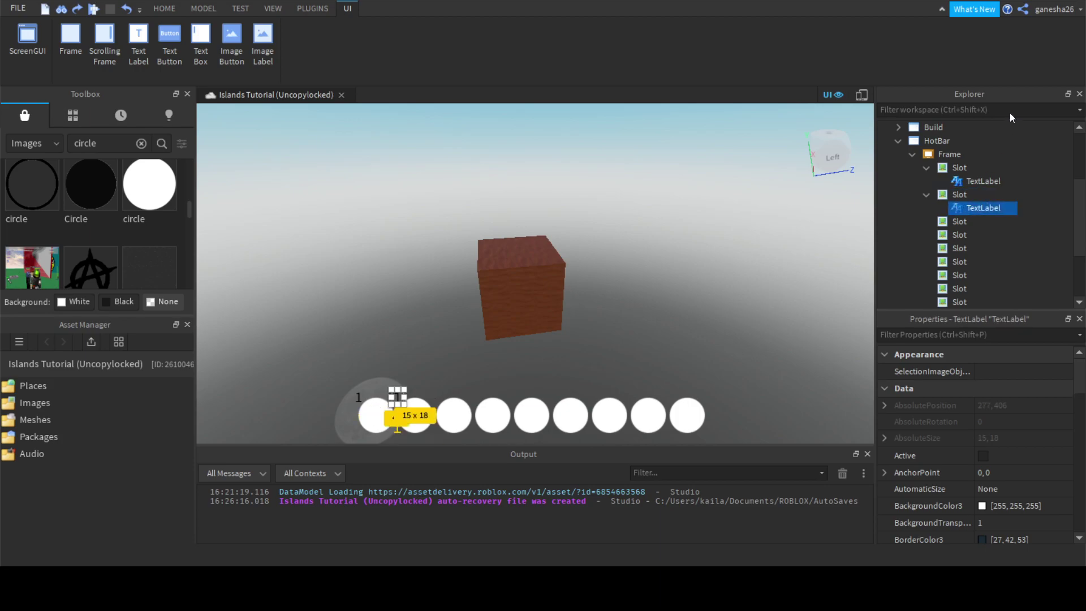
pyautogui.hotkey('ctrl', 'd')
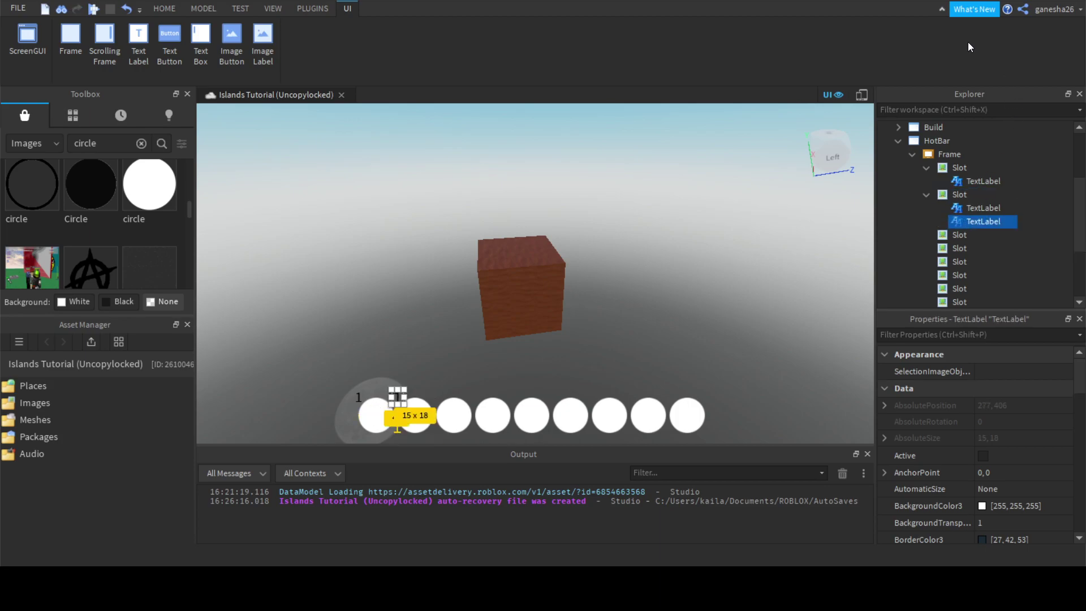
pyautogui.press('Delete')
pyautogui.click(976, 210)
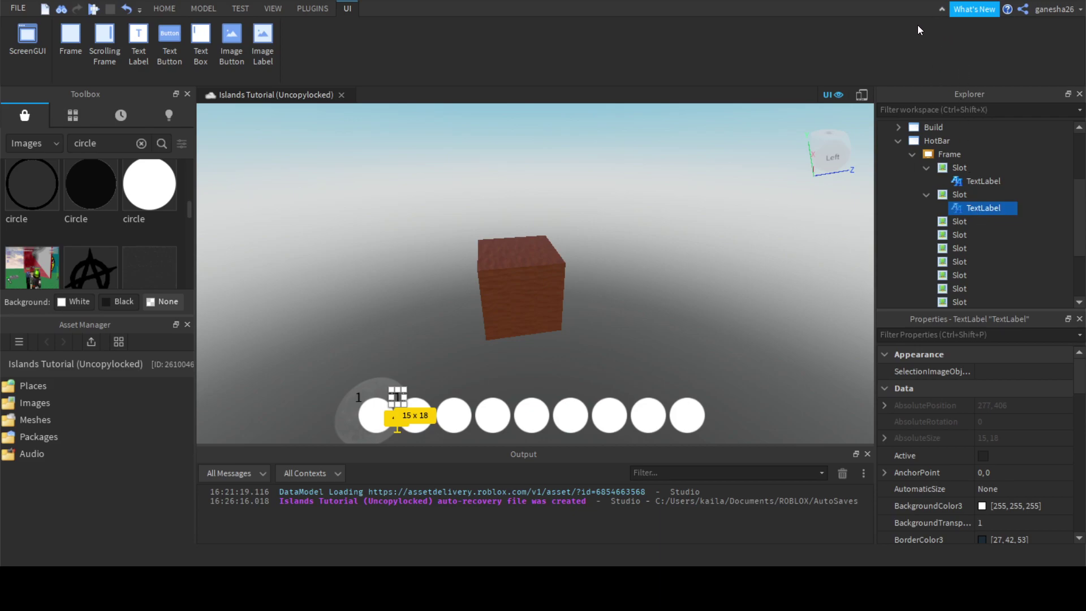
pyautogui.click(951, 222)
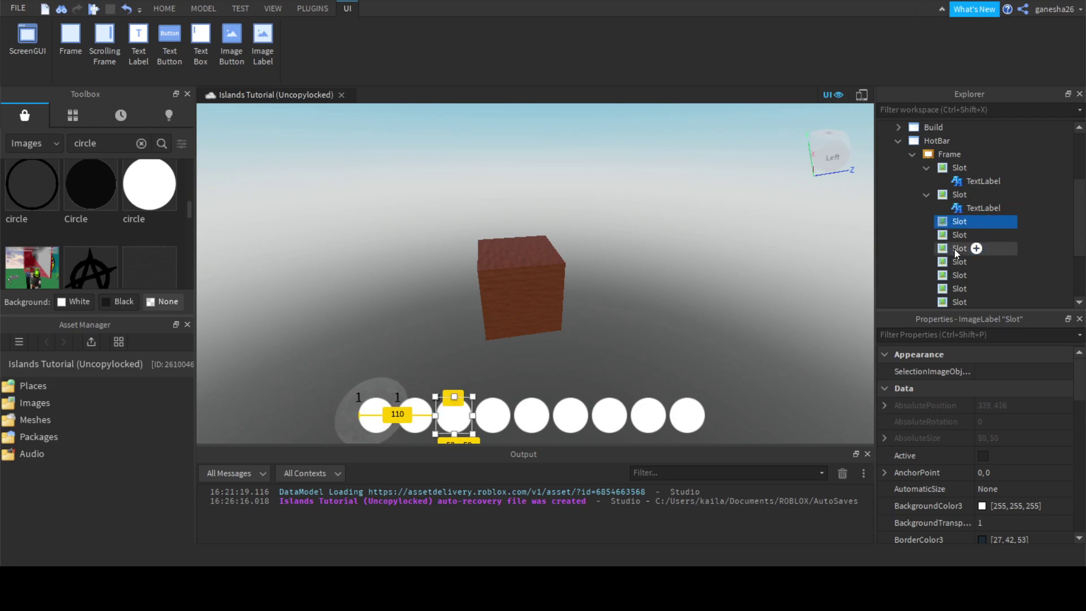
pyautogui.click(975, 206)
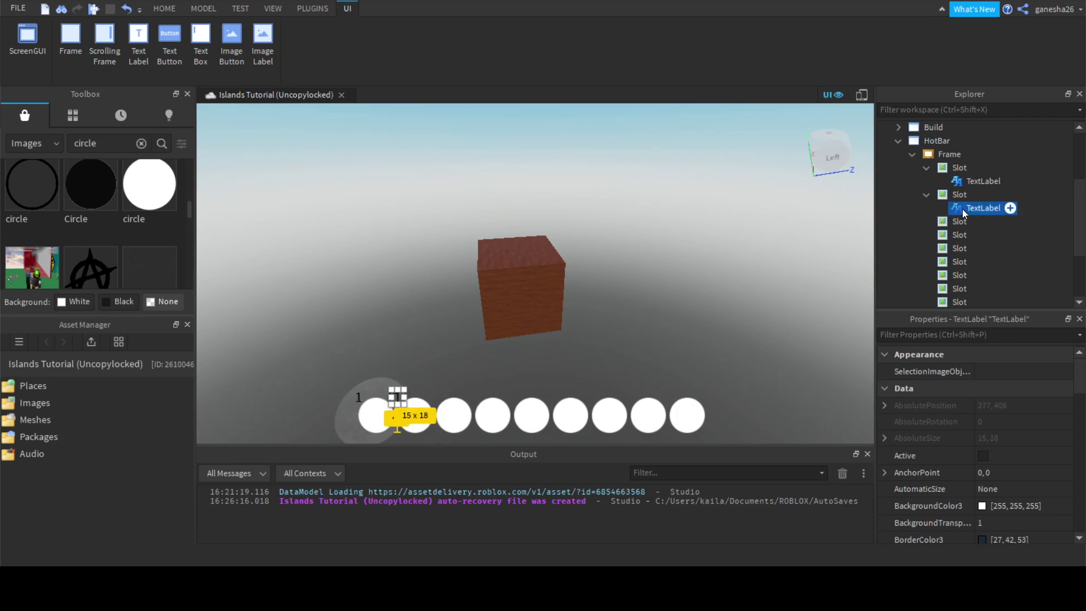
pyautogui.click(959, 198)
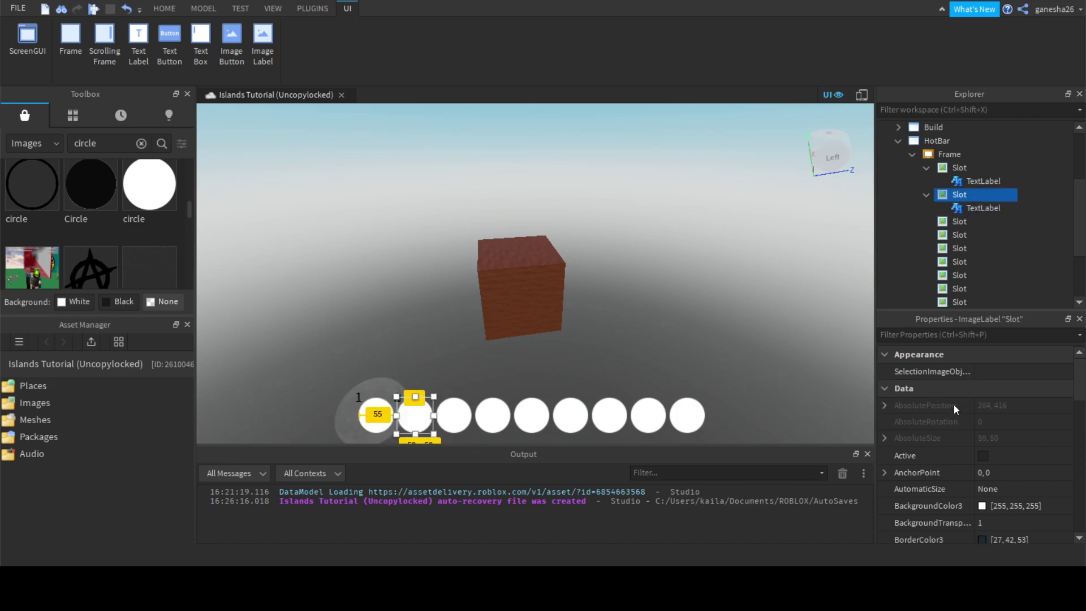
pyautogui.click(985, 209)
pyautogui.click(961, 194)
# Step: Copy the second Slot's TextLabel into each of the remaining seven Slots at once
pyautogui.click(967, 209)
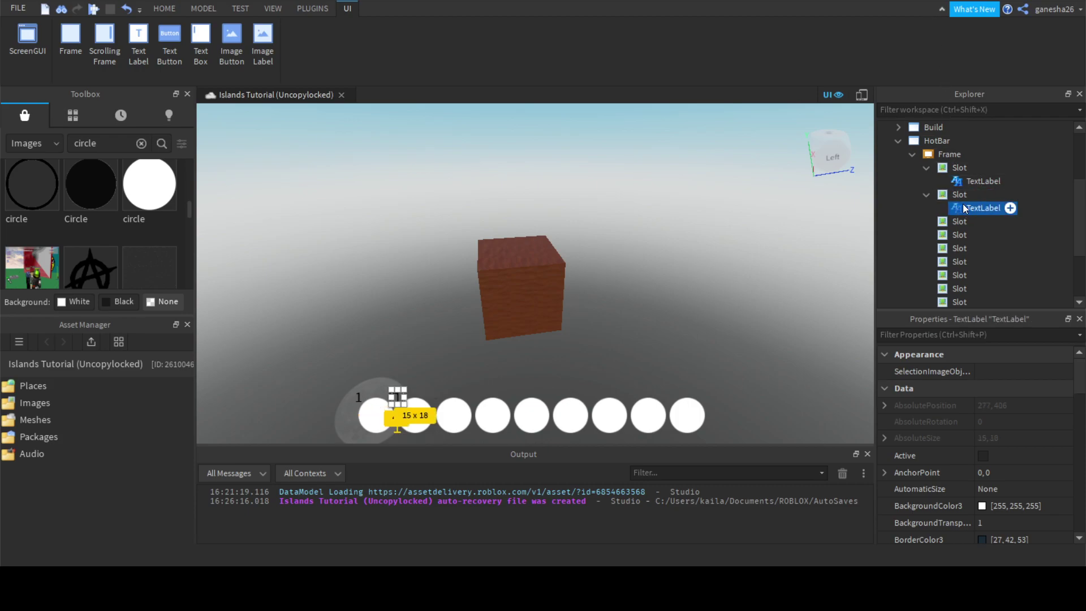
pyautogui.click(948, 223)
pyautogui.scroll(-2, 955, 229)
pyautogui.keyDown('shift'); pyautogui.click(951, 229); pyautogui.keyUp('shift')
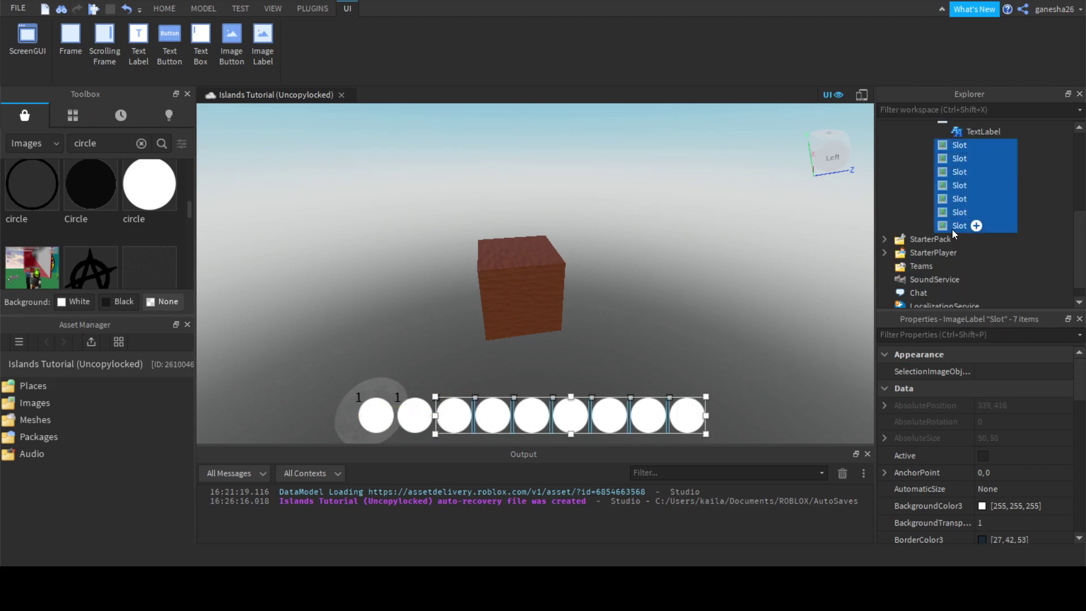
pyautogui.scroll(2, 956, 231)
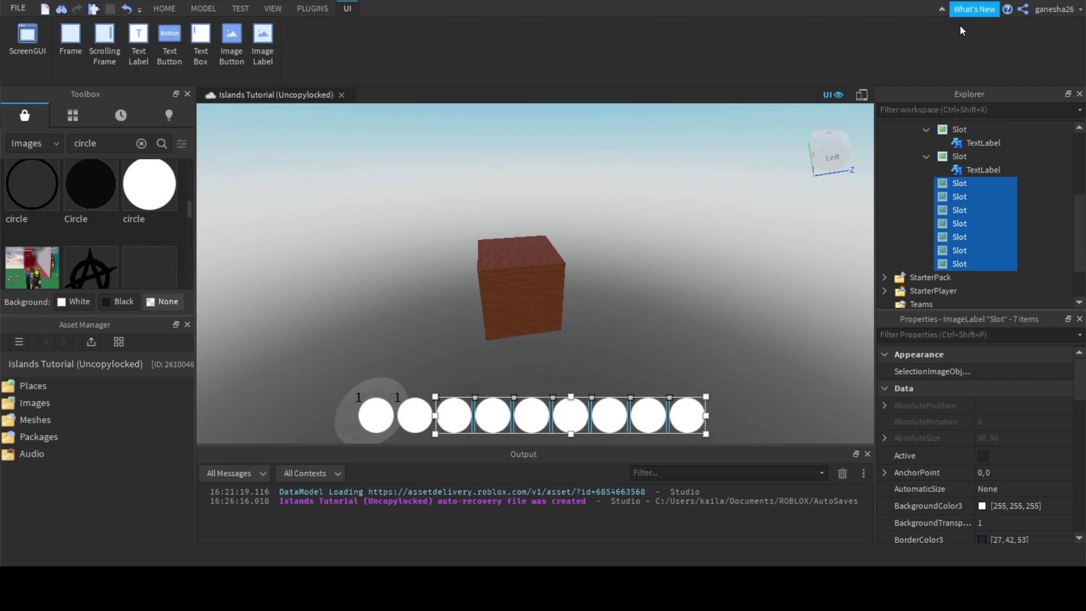
pyautogui.hotkey('ctrl', 'shift', 'v')
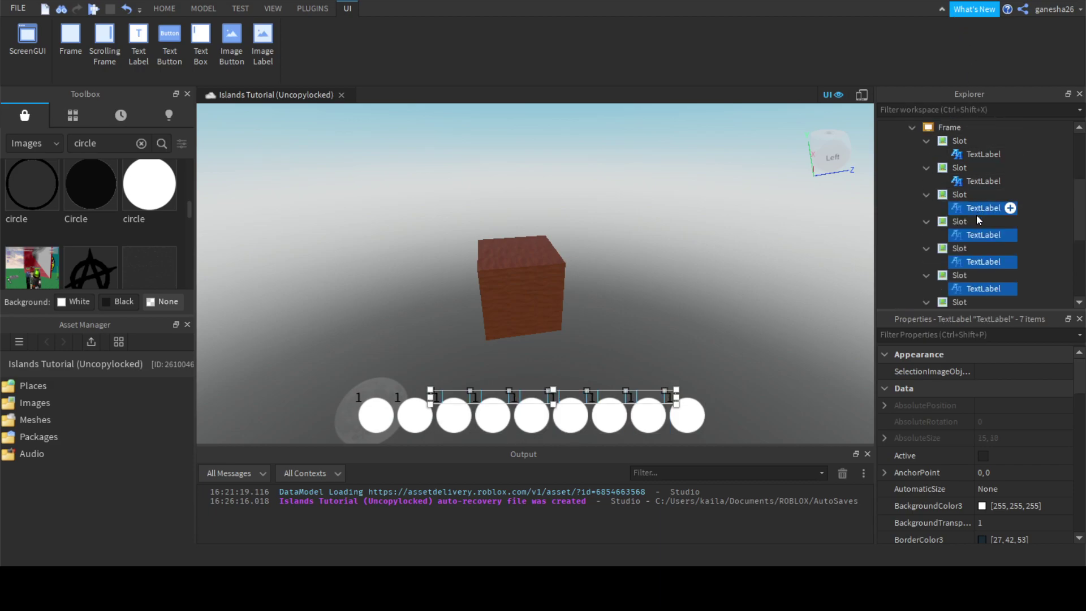
pyautogui.click(948, 168)
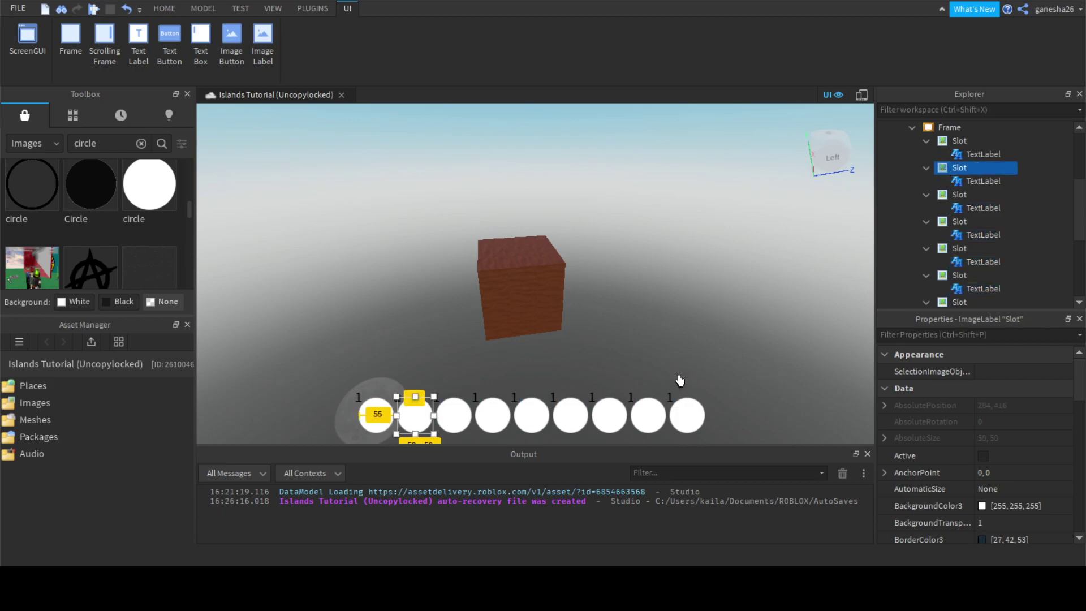
pyautogui.click(709, 358)
# Step: Set the Text of the second Slot's TextLabel to 2
pyautogui.scroll(3, 945, 270)
pyautogui.click(978, 220)
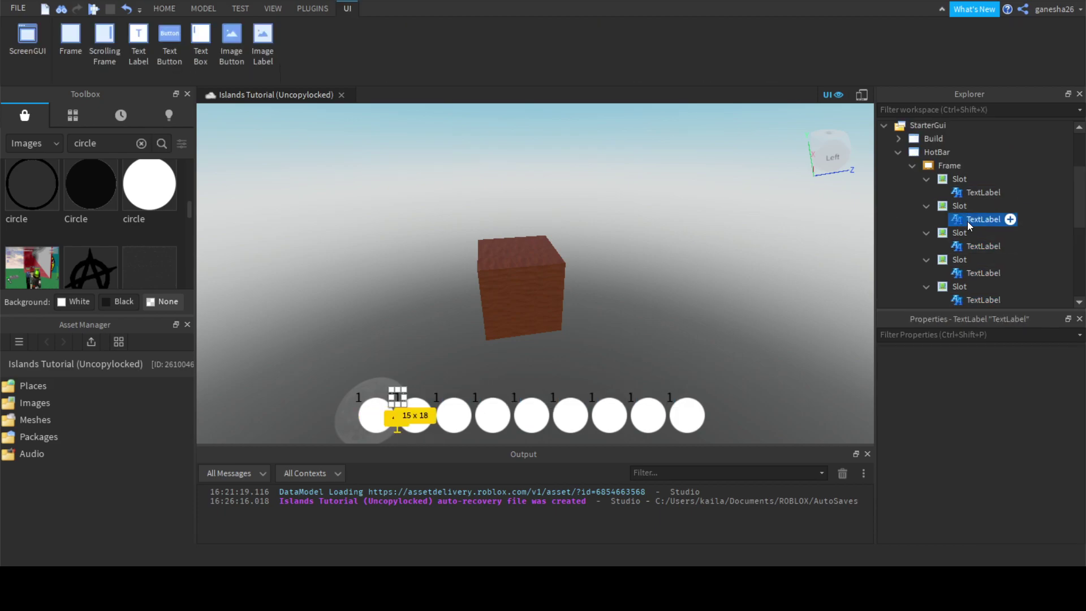
pyautogui.scroll(-3, 999, 457)
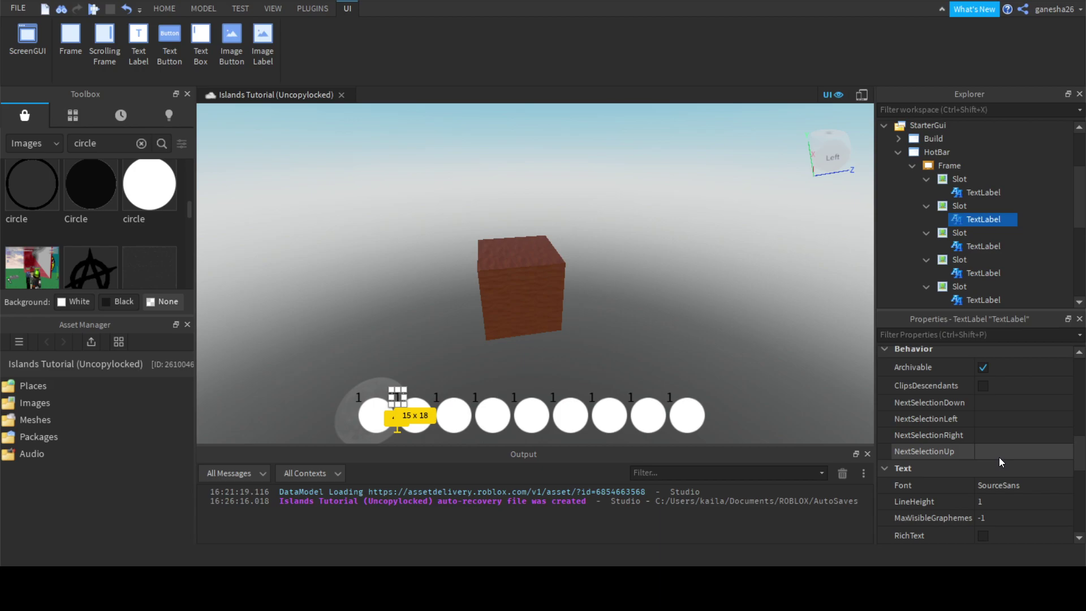
pyautogui.scroll(-2, 999, 457)
pyautogui.click(1006, 499)
pyautogui.write('2')
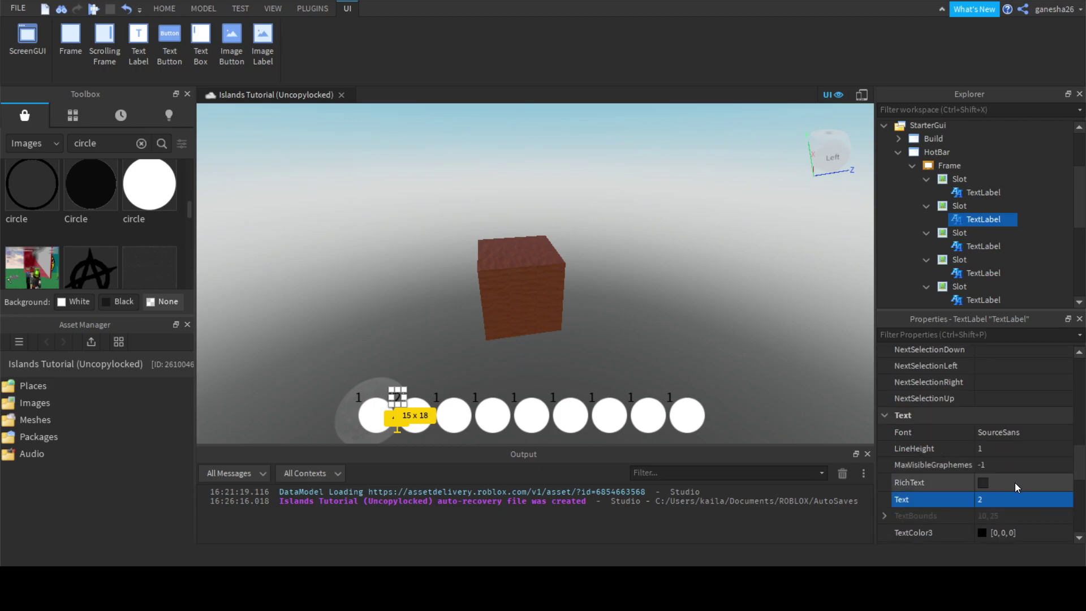
# Step: Number the TextLabels of the third, fourth and fifth Slots 3, 4 and 5
pyautogui.click(981, 246)
pyautogui.click(993, 498)
pyautogui.write('3')
pyautogui.click(983, 274)
pyautogui.click(998, 500)
pyautogui.write('4')
pyautogui.click(983, 300)
pyautogui.click(1000, 499)
pyautogui.write('5')
pyautogui.press('Return')
# Step: Set the Text of the sixth Slot's TextLabel to 6
pyautogui.scroll(-1, 983, 294)
pyautogui.click(983, 289)
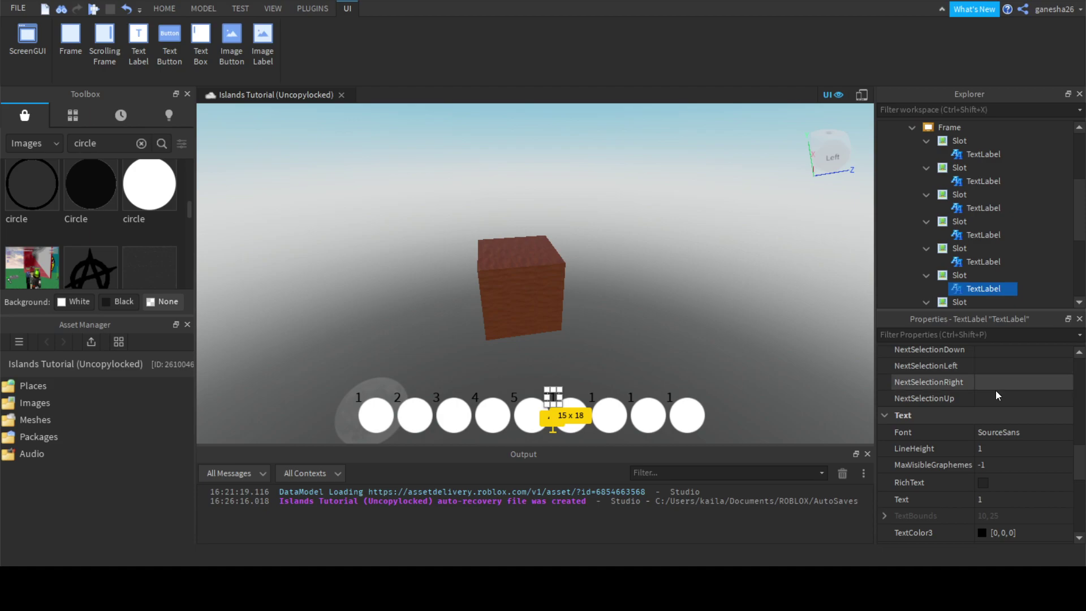
pyautogui.click(995, 500)
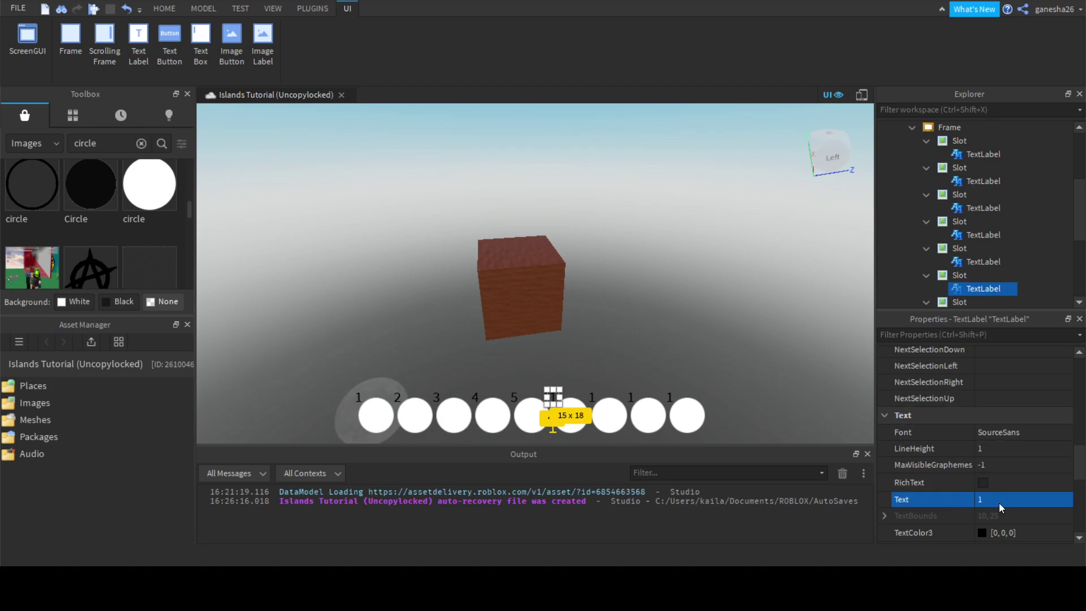
pyautogui.write('6')
pyautogui.press('Return')
pyautogui.scroll(-3, 1013, 271)
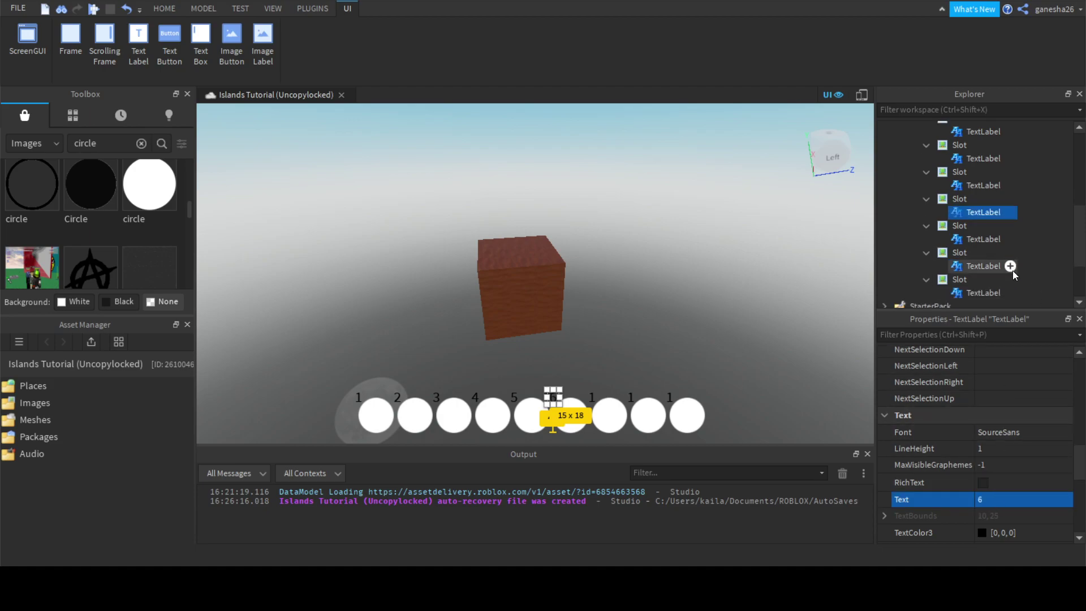
# Step: Number the TextLabels of the seventh, eighth and ninth Slots 7, 8 and 9
pyautogui.click(982, 238)
pyautogui.click(1012, 499)
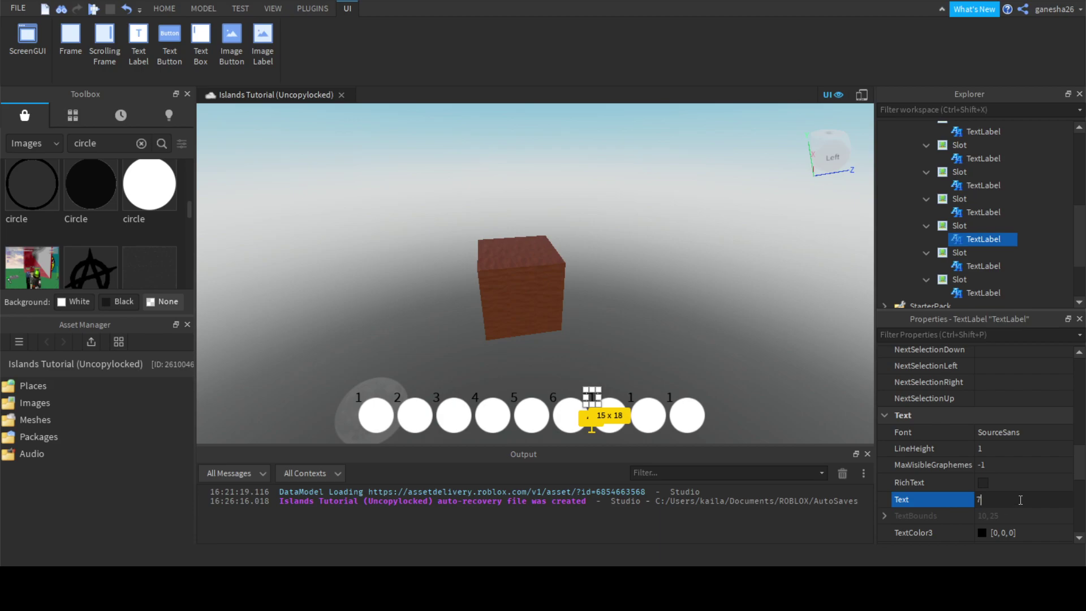
pyautogui.write('7')
pyautogui.press('Return')
pyautogui.click(984, 266)
pyautogui.click(996, 500)
pyautogui.write('8')
pyautogui.press('Return')
pyautogui.click(974, 295)
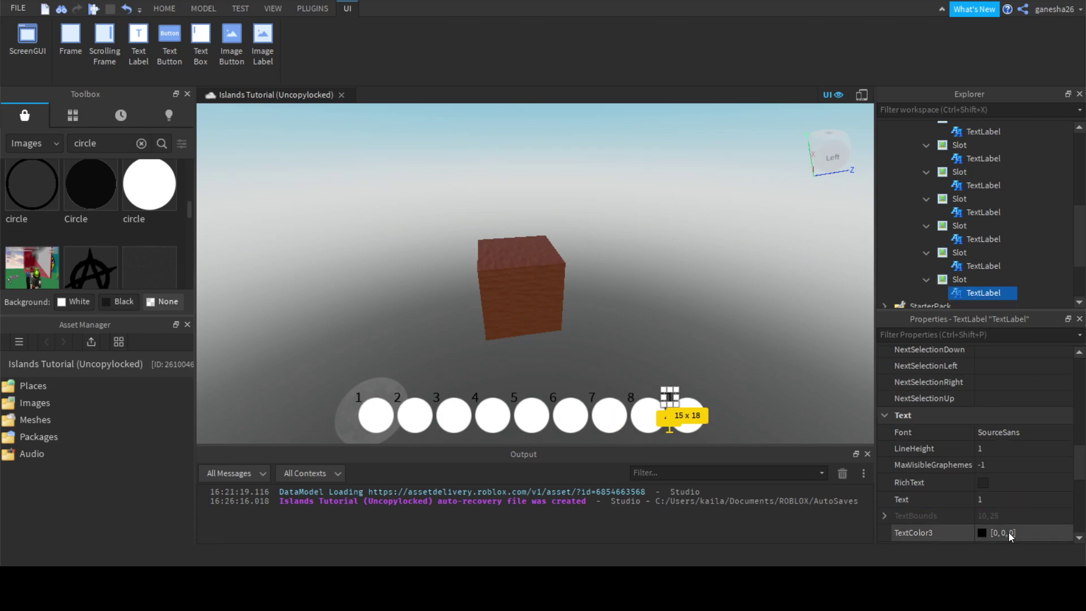
pyautogui.click(1003, 500)
pyautogui.write('9')
pyautogui.press('Return')
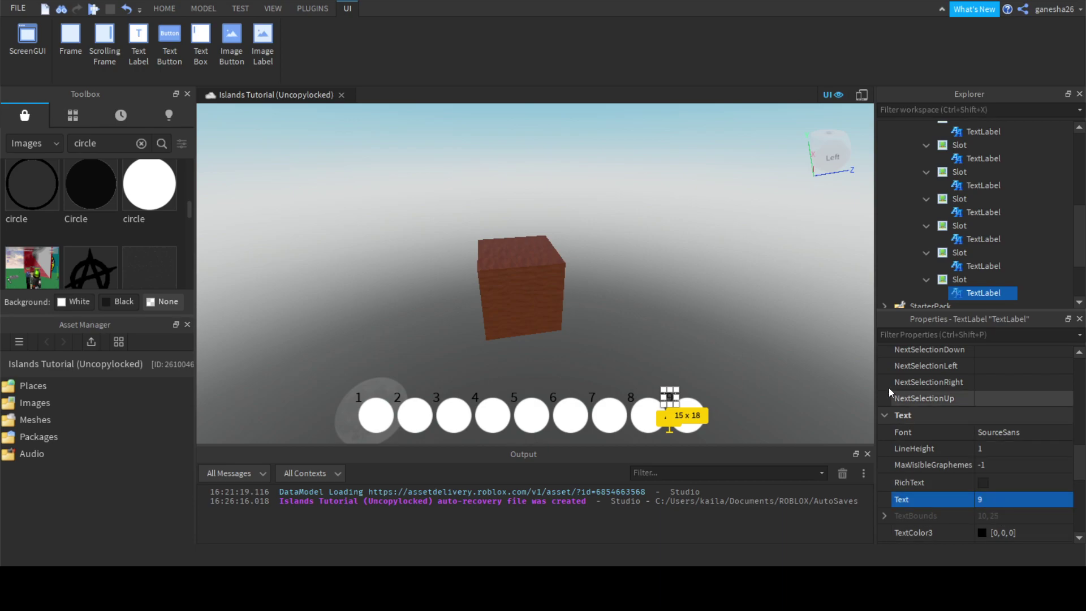
pyautogui.click(771, 314)
pyautogui.press('d')
pyautogui.moveTo(765, 351); pyautogui.dragTo(765, 351, button='right')
pyautogui.press('s')
# Step: Rename the TextLabels of all nine Slots to SlotNum at once
pyautogui.scroll(4, 985, 200)
pyautogui.click(978, 202)
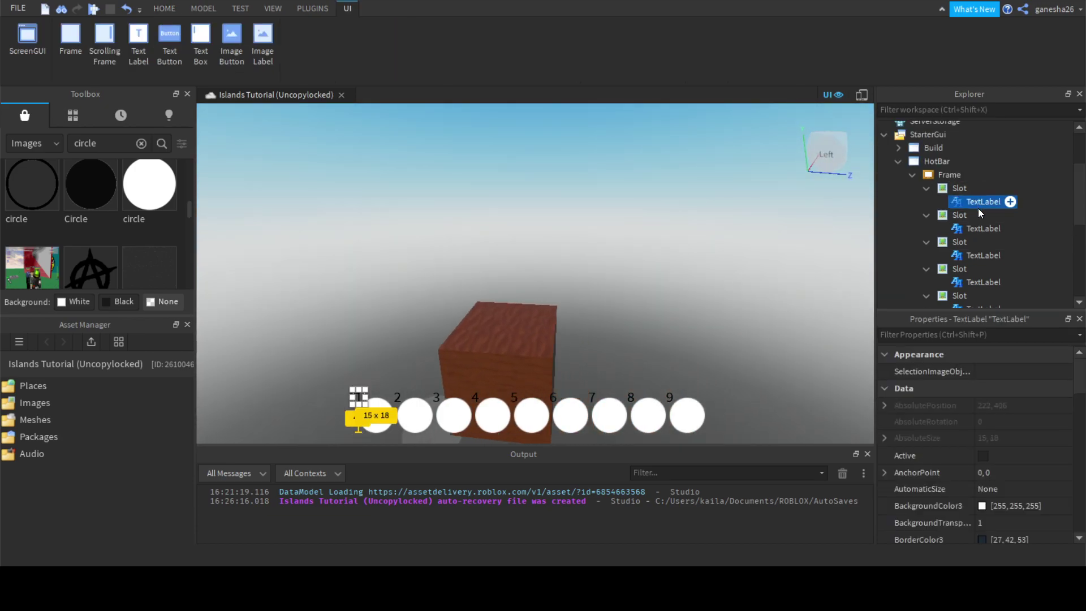
pyautogui.keyDown('ctrl'); pyautogui.click(982, 228); pyautogui.keyUp('ctrl')
pyautogui.keyDown('ctrl'); pyautogui.click(979, 254); pyautogui.keyUp('ctrl')
pyautogui.scroll(-5, 978, 251)
pyautogui.scroll(5, 979, 251)
pyautogui.keyDown('ctrl'); pyautogui.click(981, 256); pyautogui.keyUp('ctrl')
pyautogui.keyDown('ctrl'); pyautogui.click(981, 286); pyautogui.keyUp('ctrl')
pyautogui.scroll(-1, 989, 273)
pyautogui.scroll(-3, 989, 274)
pyautogui.keyDown('ctrl'); pyautogui.click(984, 277); pyautogui.keyUp('ctrl')
pyautogui.keyDown('ctrl'); pyautogui.click(979, 253); pyautogui.keyUp('ctrl')
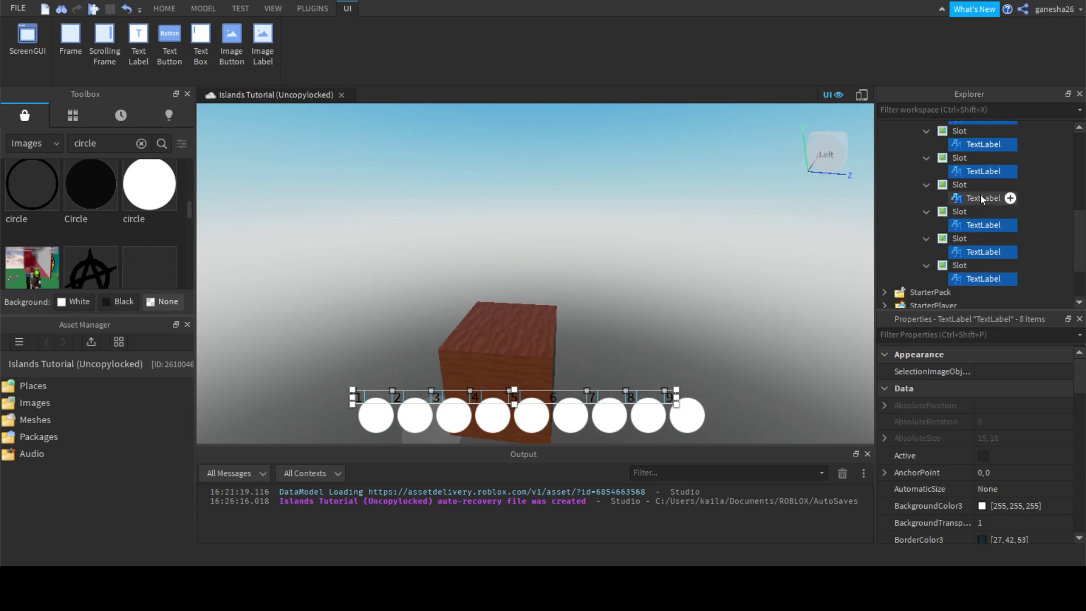
pyautogui.keyDown('ctrl'); pyautogui.click(980, 197); pyautogui.keyUp('ctrl')
pyautogui.keyDown('ctrl'); pyautogui.click(984, 226); pyautogui.keyUp('ctrl')
pyautogui.scroll(-3, 963, 450)
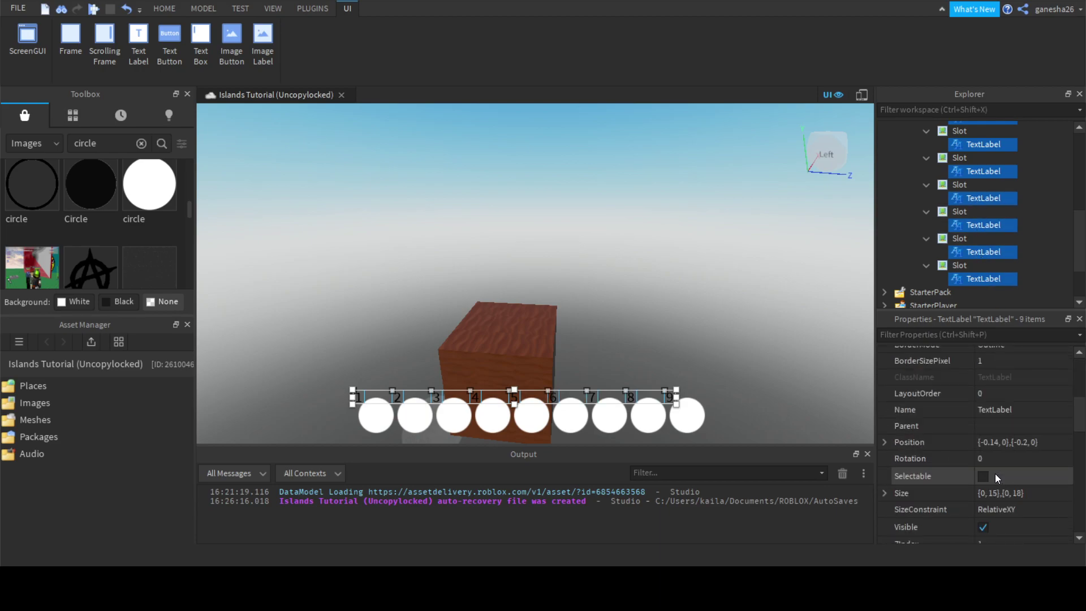
pyautogui.scroll(-1, 984, 419)
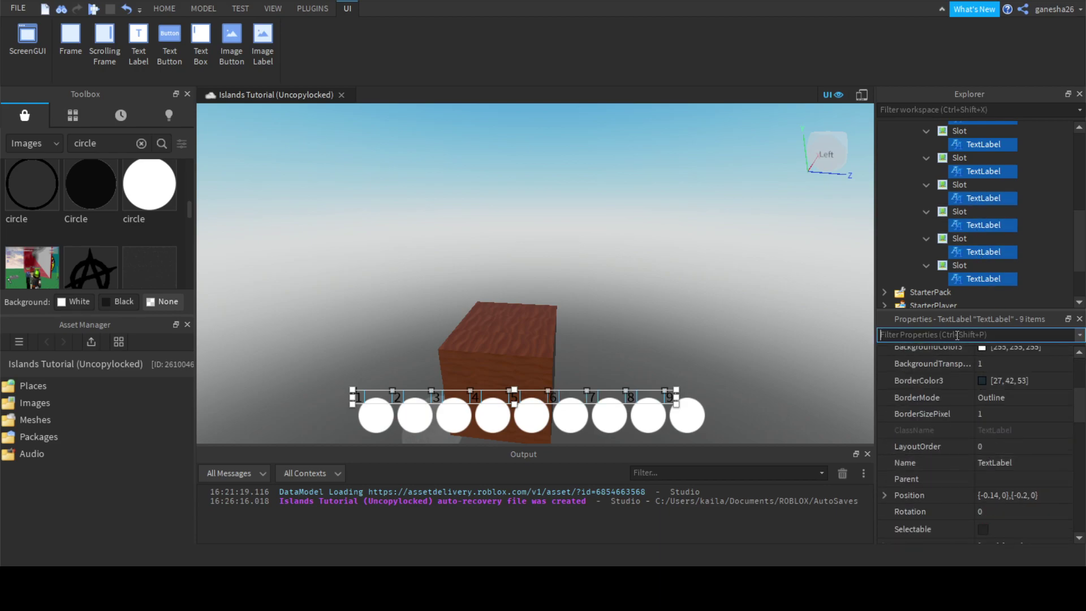
pyautogui.write('nam')
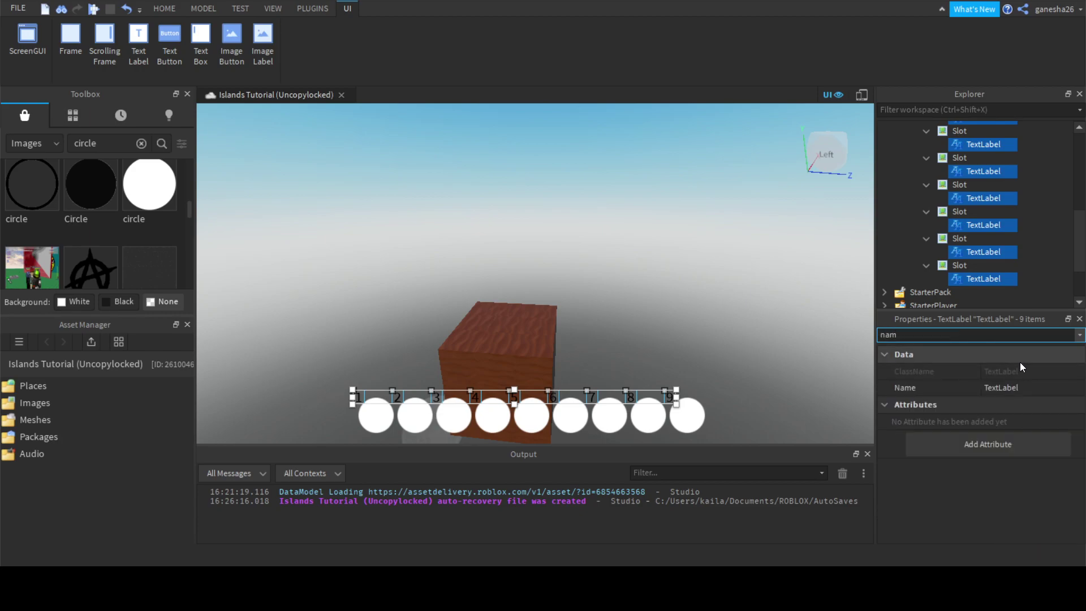
pyautogui.click(1035, 389)
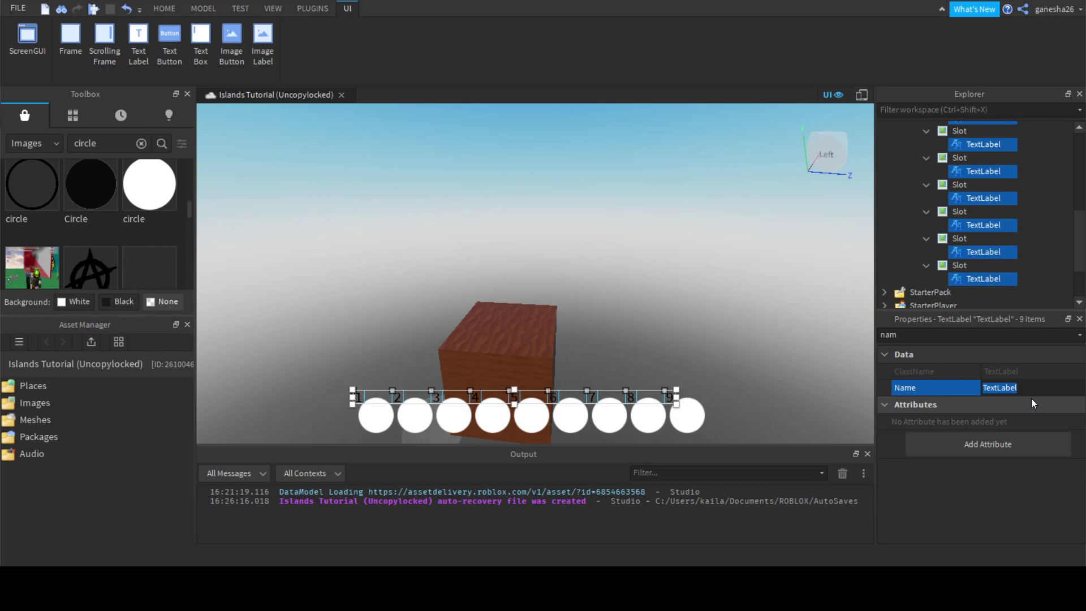
pyautogui.write('SlotNum')
pyautogui.press('Return')
# Step: Add a new TextLabel inside the first Slot of the HotBar frame
pyautogui.click(947, 212)
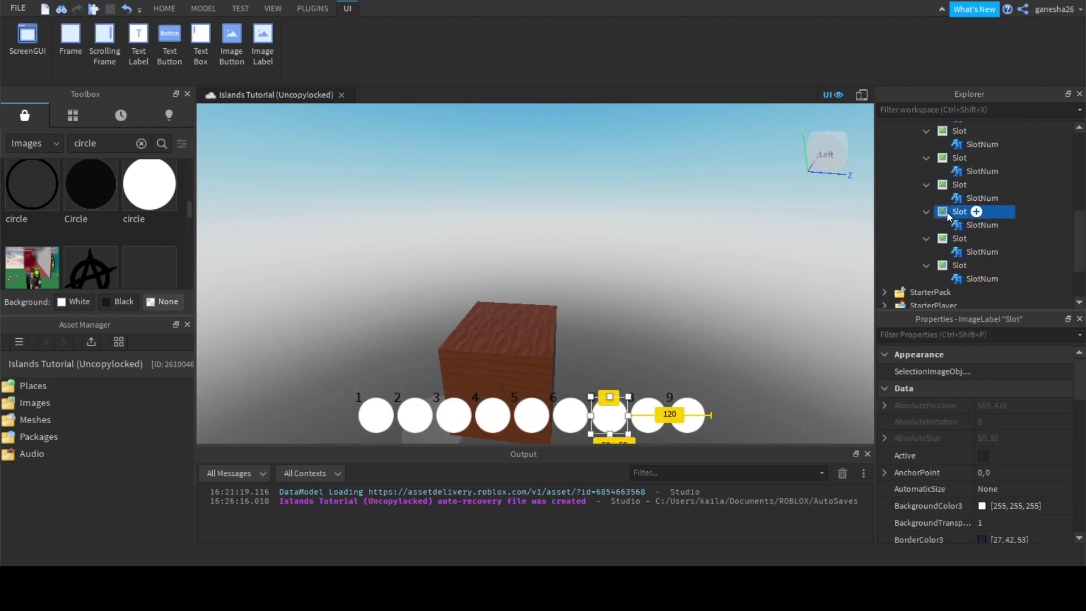
pyautogui.scroll(3, 1003, 262)
pyautogui.scroll(3, 1001, 249)
pyautogui.click(962, 203)
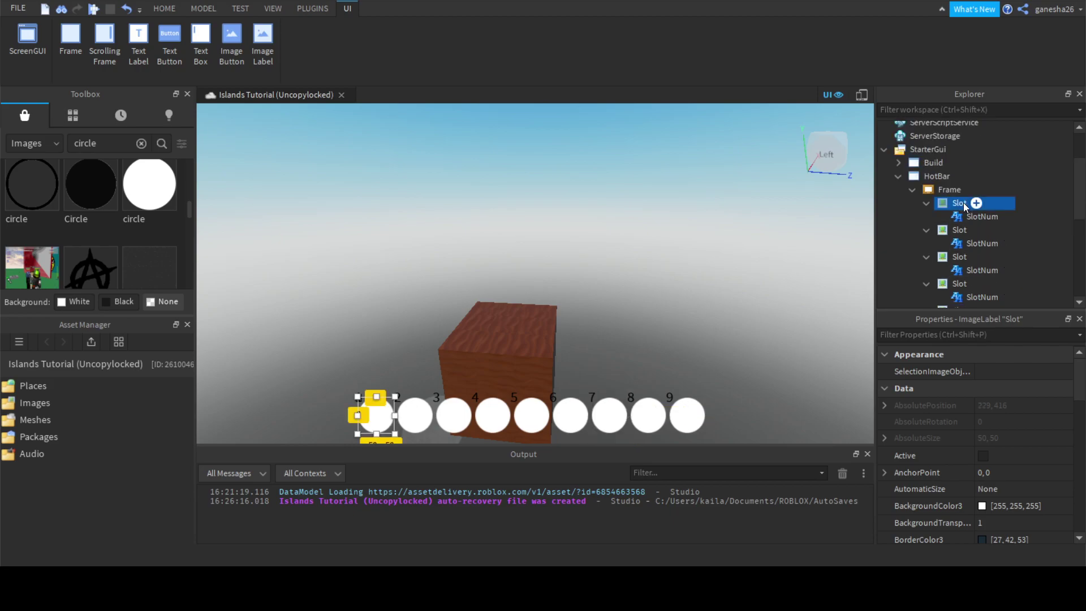
pyautogui.click(936, 176)
pyautogui.click(945, 205)
pyautogui.click(942, 271)
pyautogui.click(981, 231)
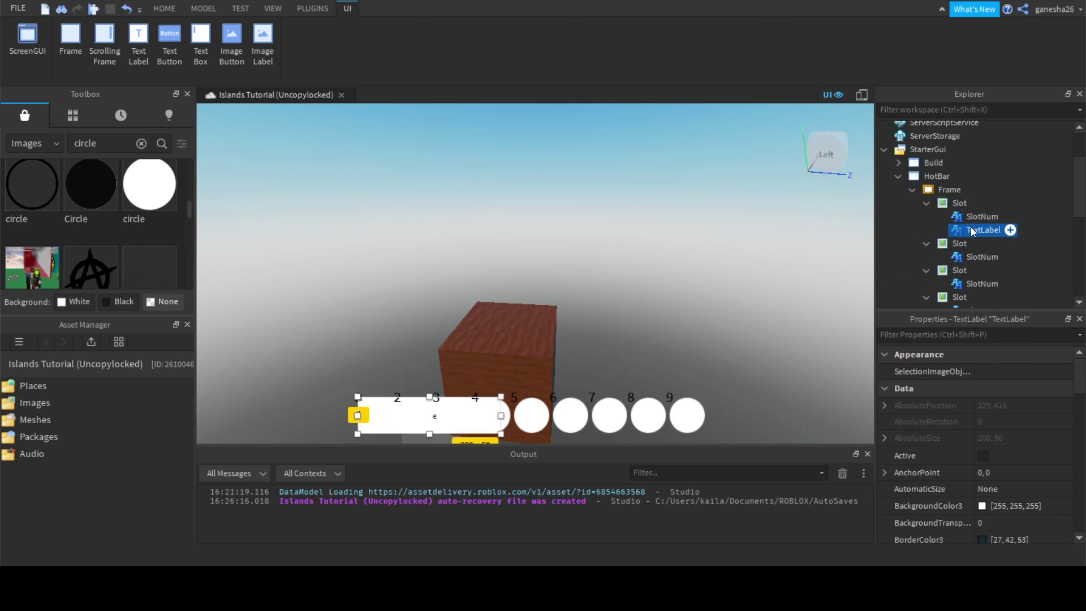
# Step: Rename the first Slot's new TextLabel to Amount
pyautogui.doubleClick(971, 230)
pyautogui.write('Amout')
pyautogui.press('BackSpace')
pyautogui.write('nt')
pyautogui.press('Return')
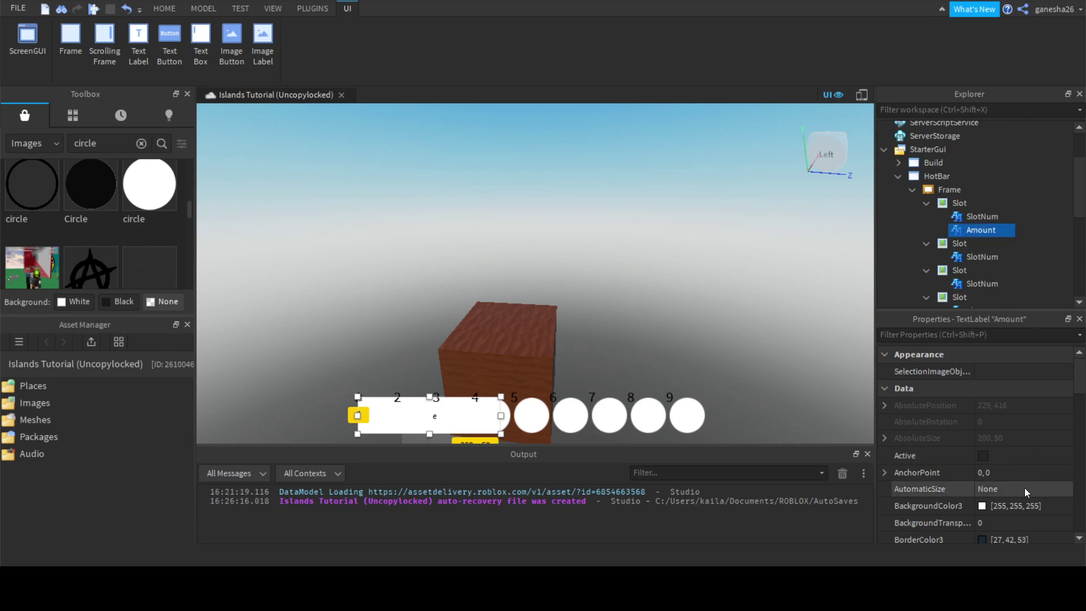
# Step: Set the Text of the first Slot's Amount label to x1
pyautogui.scroll(-10, 1023, 487)
pyautogui.click(1003, 446)
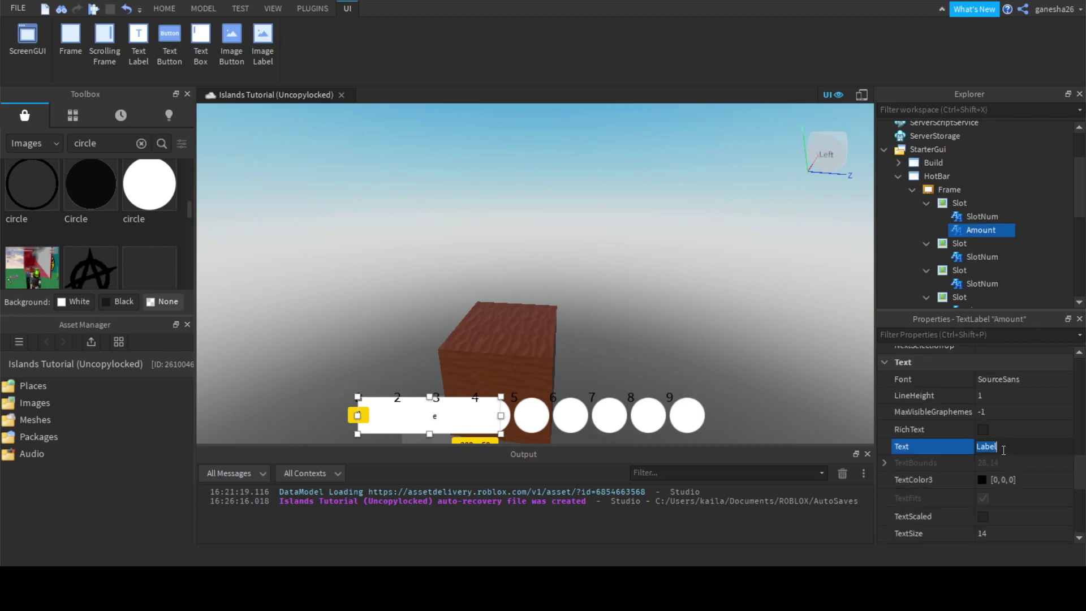
pyautogui.write('x1')
pyautogui.press('Return')
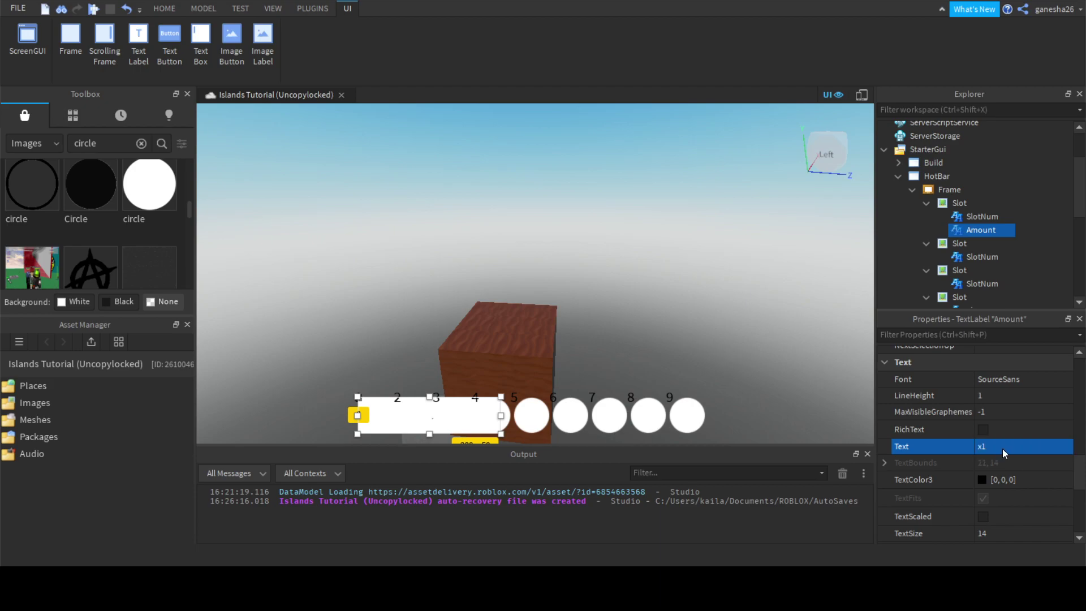
# Step: Narrow the Amount label to 50 pixels wide to match its Slot and set its BackgroundTransparency to 1
pyautogui.moveTo(500, 416); pyautogui.dragTo(394, 415)
pyautogui.scroll(6, 971, 415)
pyautogui.scroll(4, 993, 421)
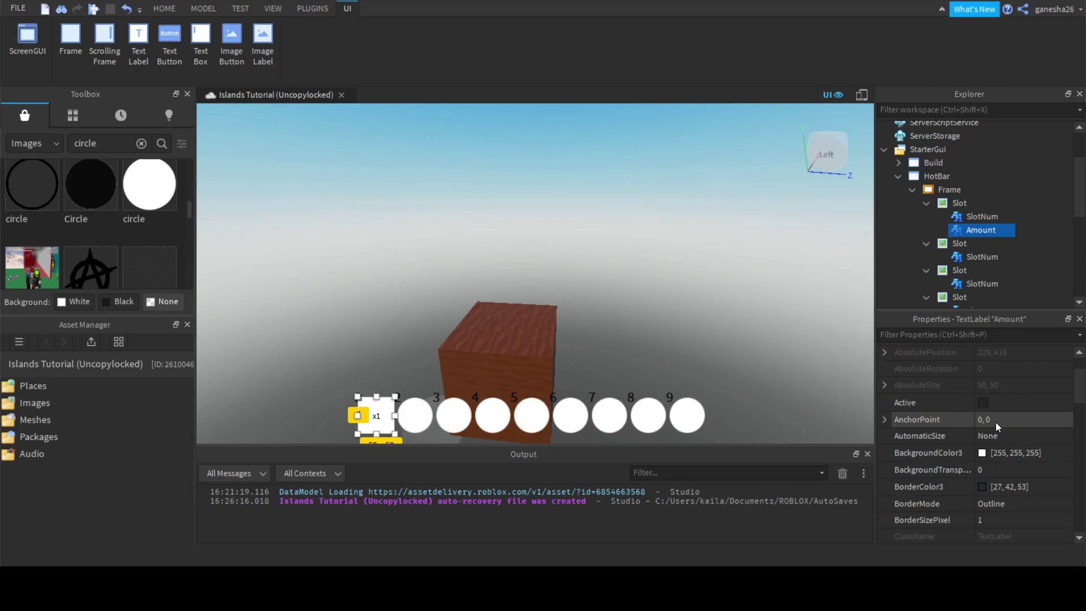
pyautogui.click(1012, 469)
pyautogui.write('1')
pyautogui.press('Return')
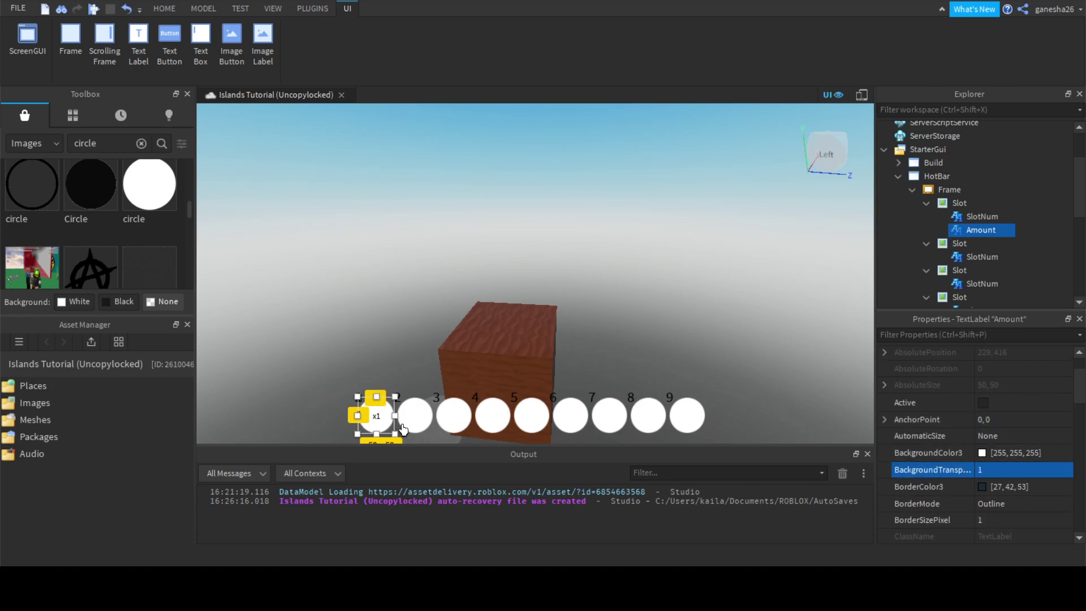
# Step: Enable TextScaled on the Amount label and shrink it to about 50 by 26 pixels in the lower half of the first circle
pyautogui.moveTo(378, 419); pyautogui.dragTo(380, 425)
pyautogui.scroll(-10, 1043, 484)
pyautogui.scroll(5, 1041, 482)
pyautogui.click(1003, 450)
pyautogui.click(1003, 450)
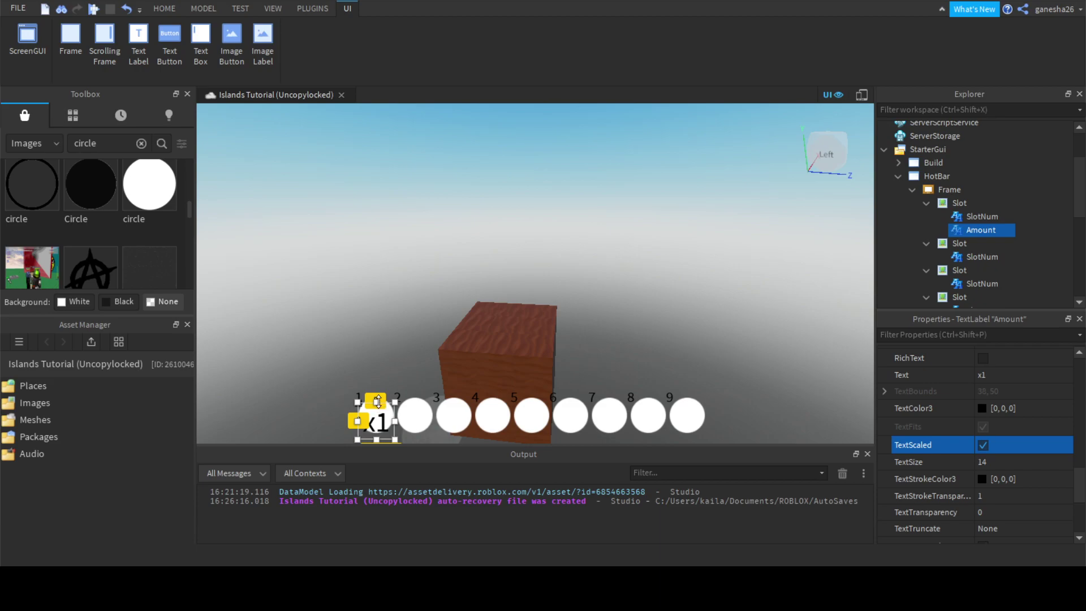
pyautogui.moveTo(376, 403); pyautogui.dragTo(375, 425)
pyautogui.click(663, 338)
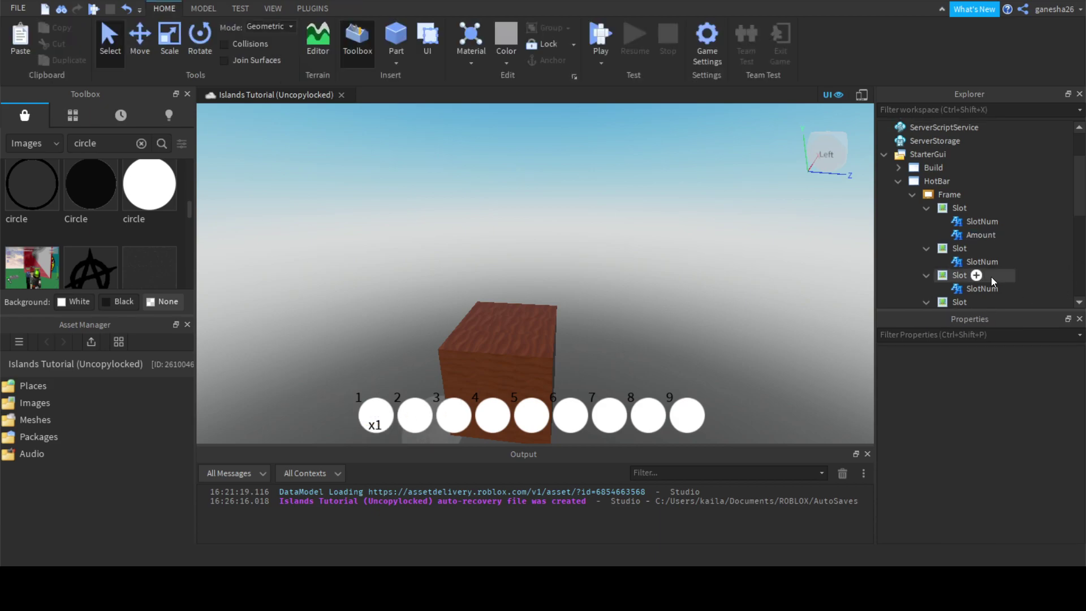
# Step: Try the long value x1000000 as the Text of the first Slot's Amount label
pyautogui.click(968, 235)
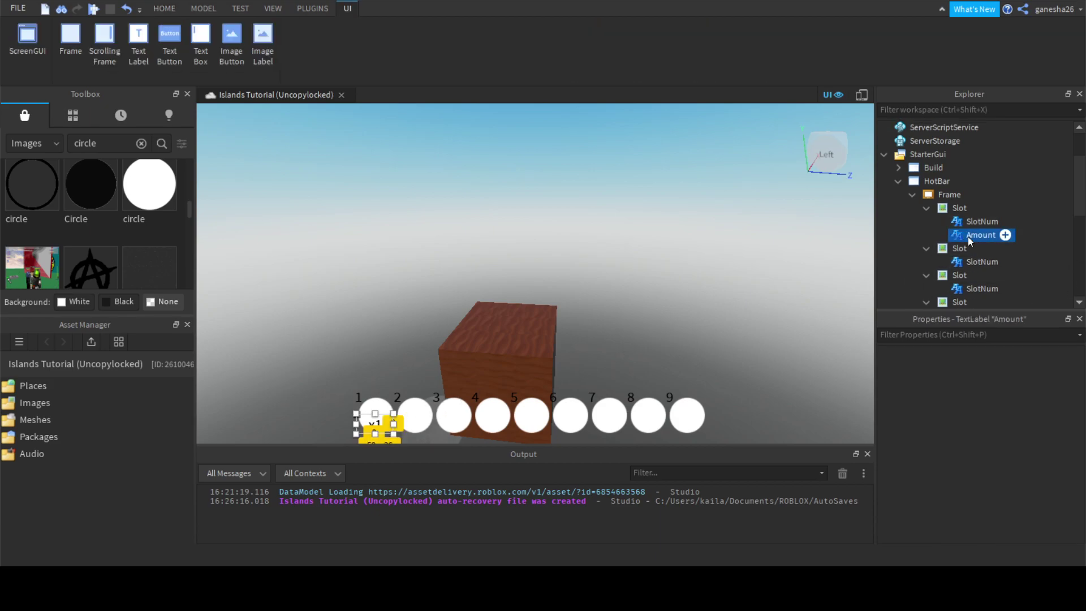
pyautogui.scroll(-10, 982, 458)
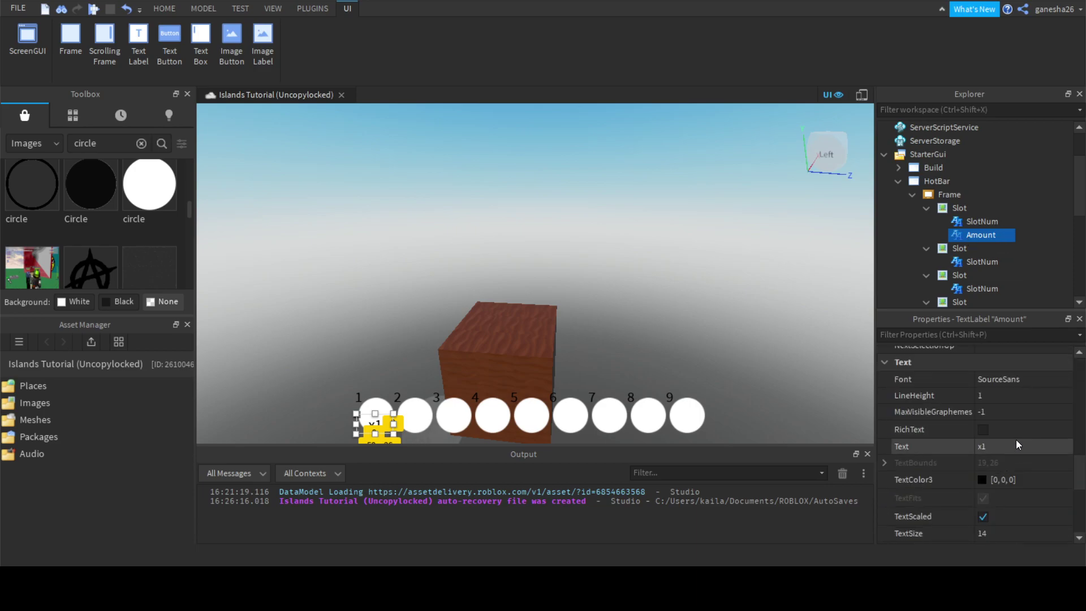
pyautogui.click(1014, 446)
pyautogui.click(1000, 445)
pyautogui.press('Return')
pyautogui.click(714, 341)
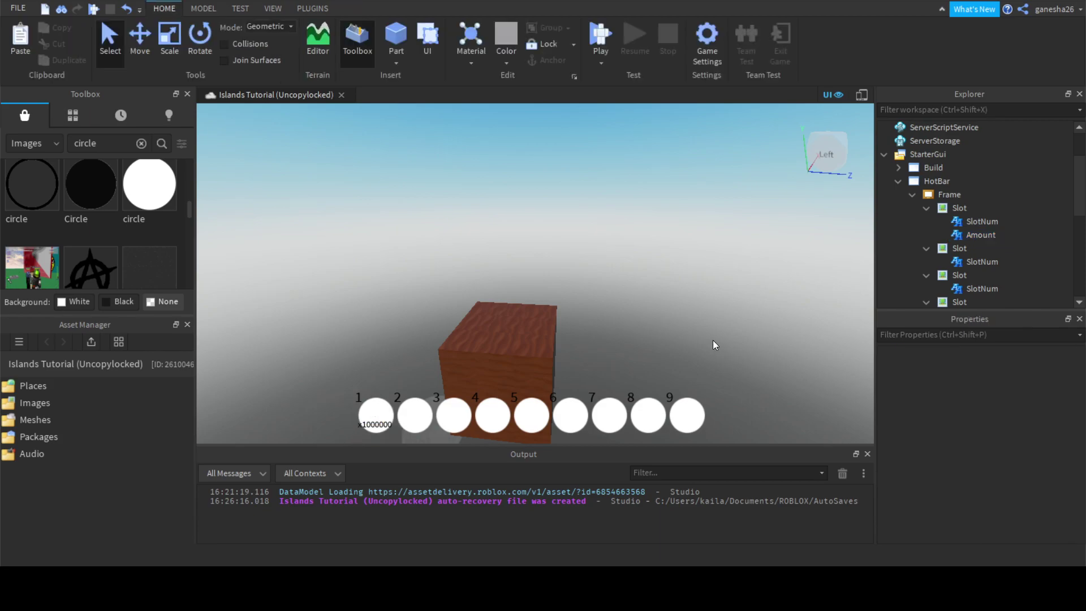
# Step: Set the Text of the first Slot's Amount label back to x1
pyautogui.click(987, 237)
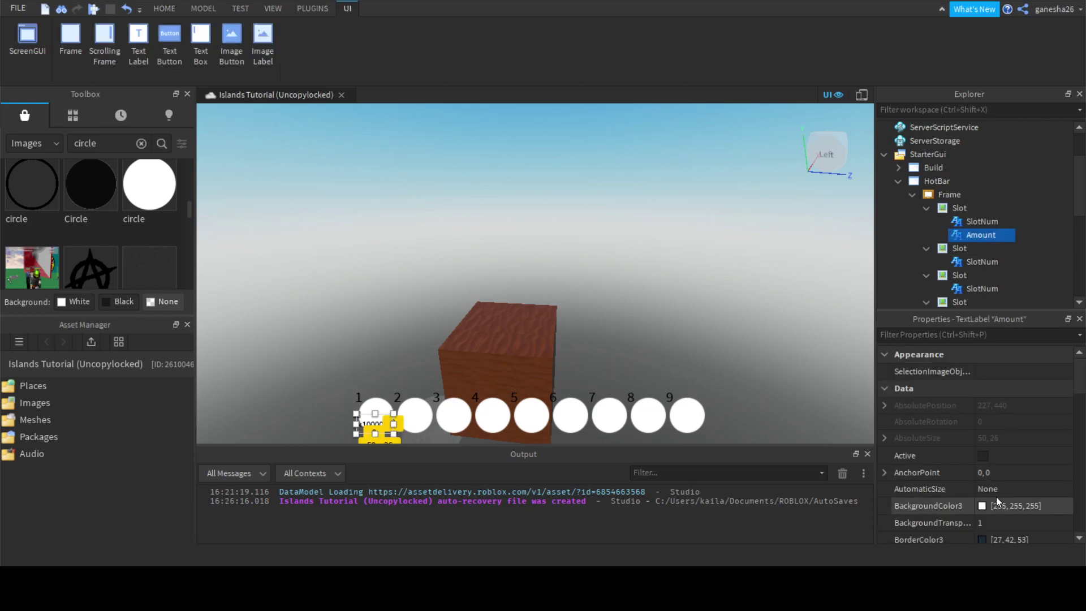
pyautogui.scroll(-5, 995, 497)
pyautogui.click(1015, 444)
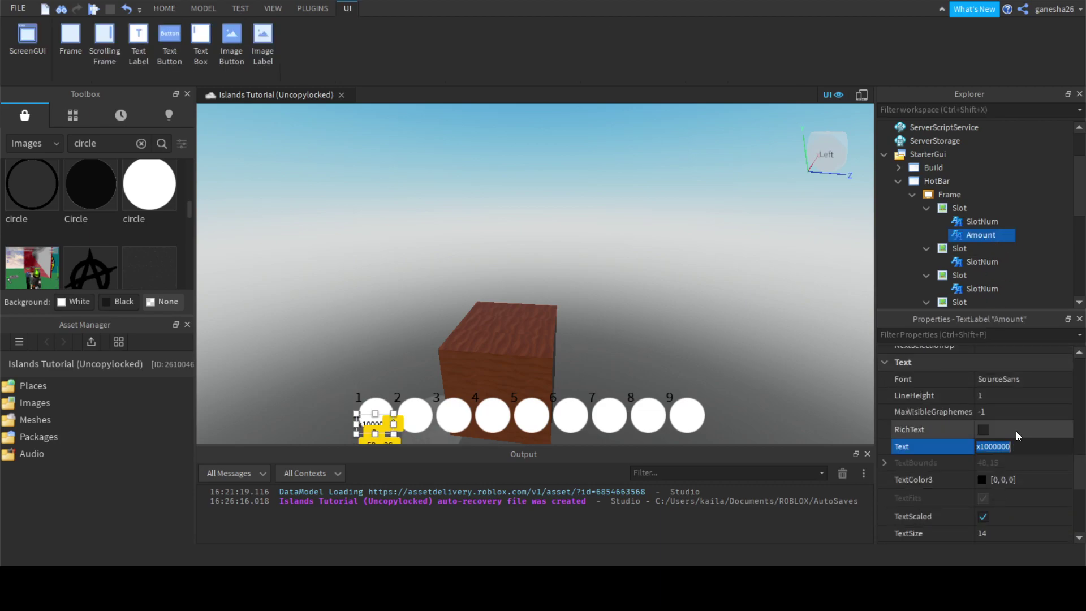
pyautogui.write('x1')
pyautogui.press('Return')
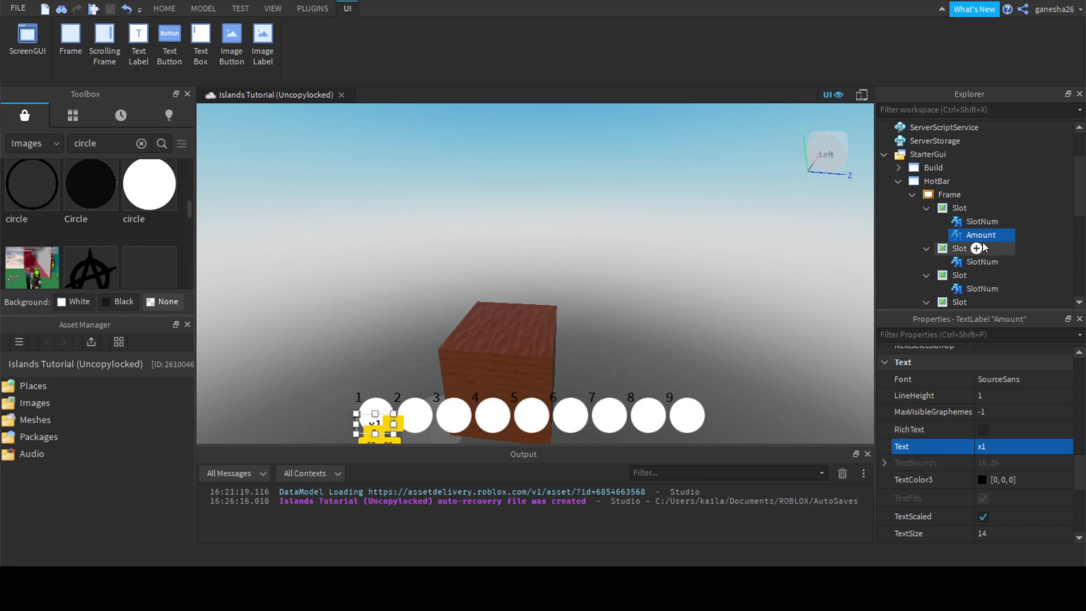
# Step: Copy the first Slot's Amount label and try to select the other eight Slots as a range
pyautogui.click(968, 224)
pyautogui.click(967, 235)
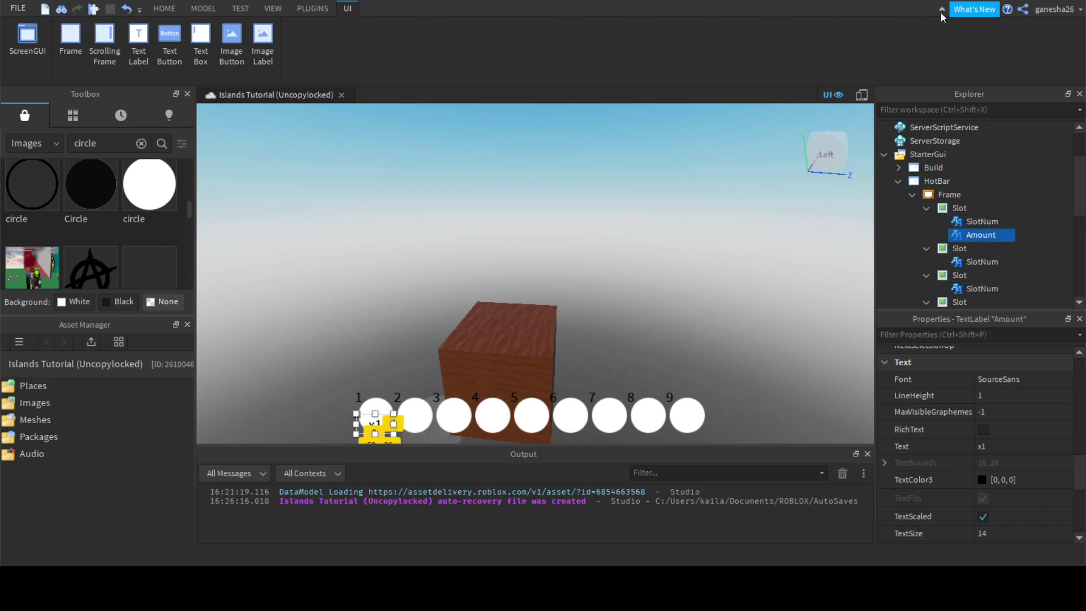
pyautogui.click(959, 248)
pyautogui.scroll(-5, 953, 243)
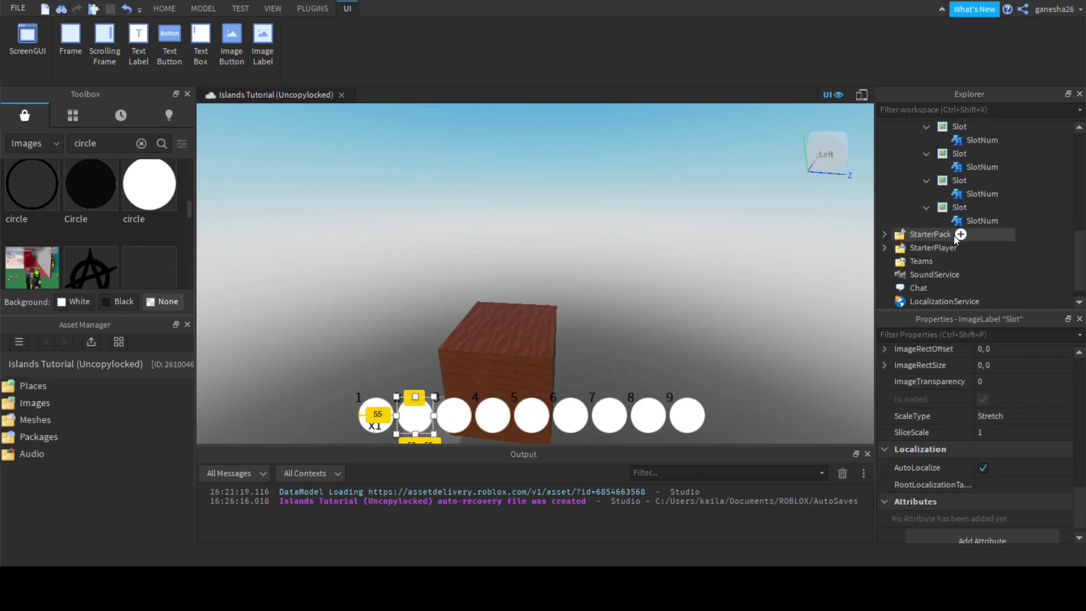
pyautogui.keyDown('shift'); pyautogui.click(946, 208); pyautogui.keyUp('shift')
pyautogui.scroll(4, 953, 208)
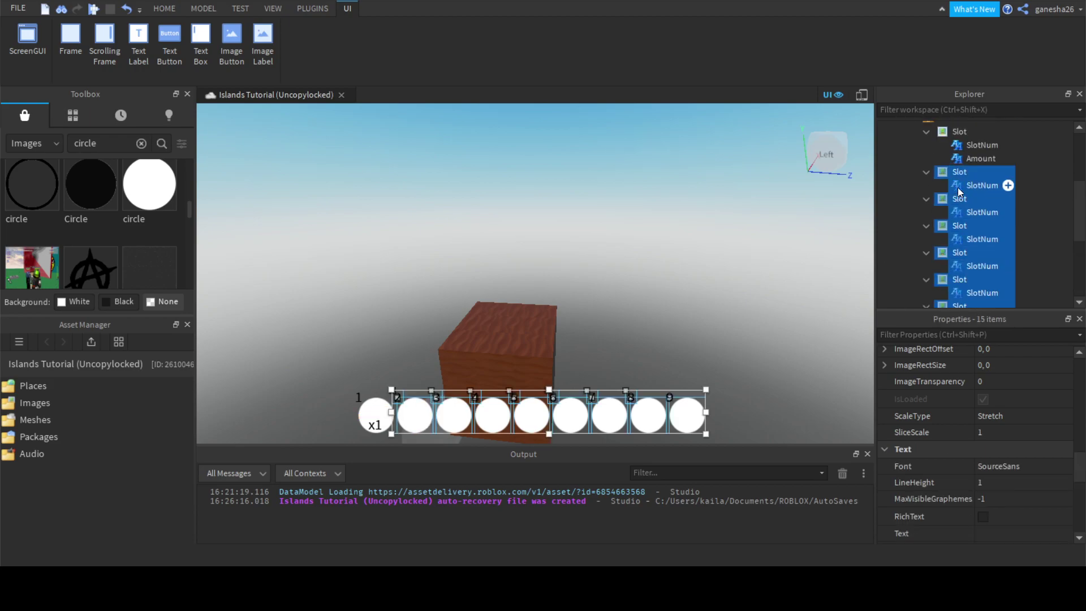
pyautogui.click(954, 161)
# Step: Collapse the second through ninth Slots in the object tree to hide their SlotNum labels
pyautogui.click(925, 172)
pyautogui.click(926, 185)
pyautogui.click(925, 199)
pyautogui.click(926, 212)
pyautogui.click(926, 235)
pyautogui.click(925, 226)
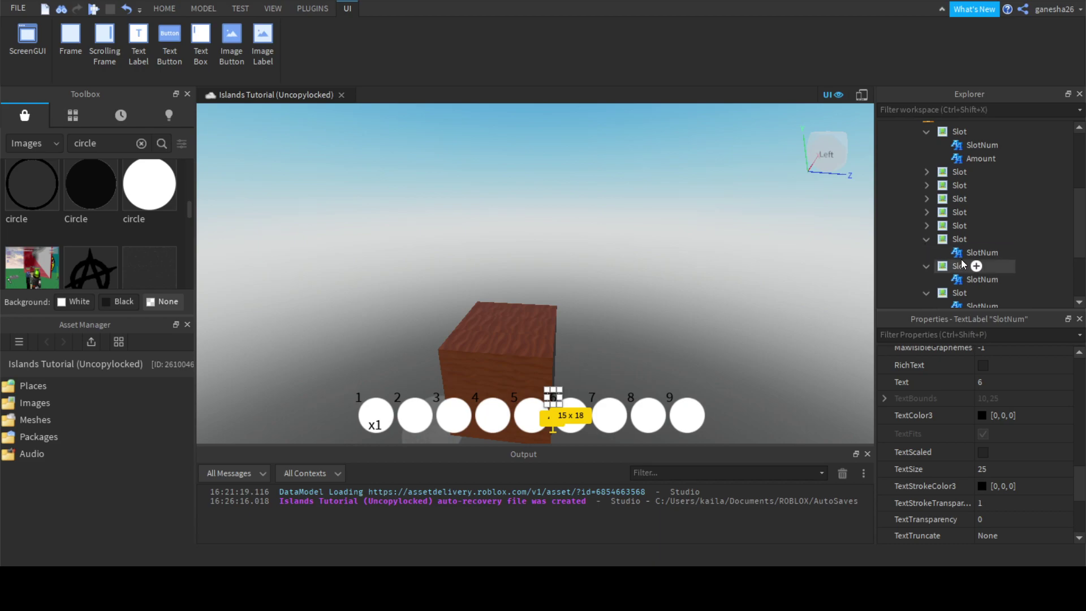
pyautogui.click(926, 238)
pyautogui.click(925, 252)
pyautogui.click(926, 266)
# Step: Paste the Amount label into the second through ninth Slots at once
pyautogui.click(959, 172)
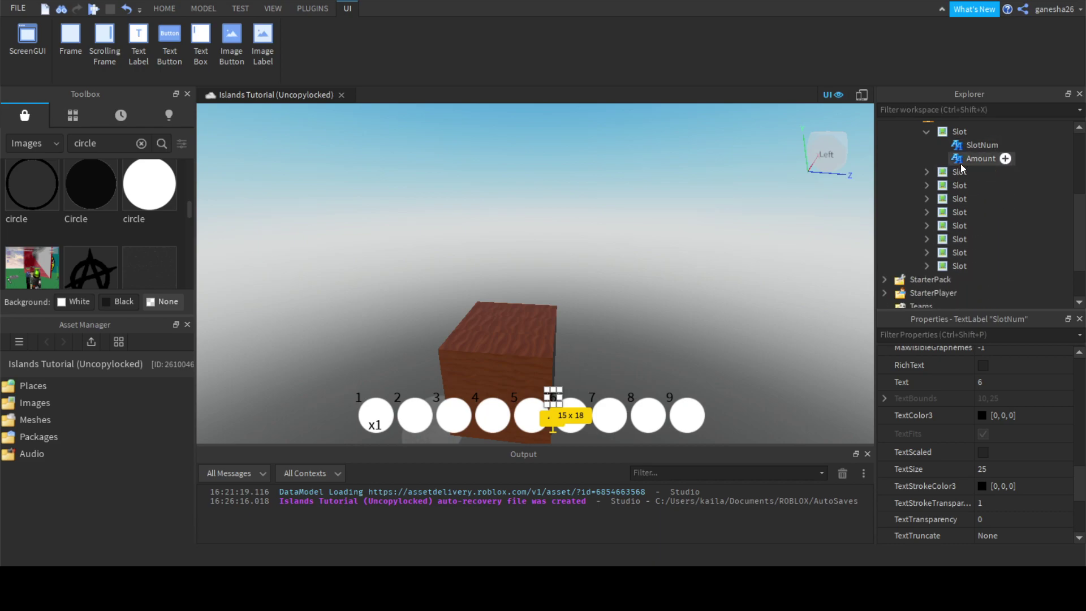
pyautogui.keyDown('shift'); pyautogui.click(950, 266); pyautogui.keyUp('shift')
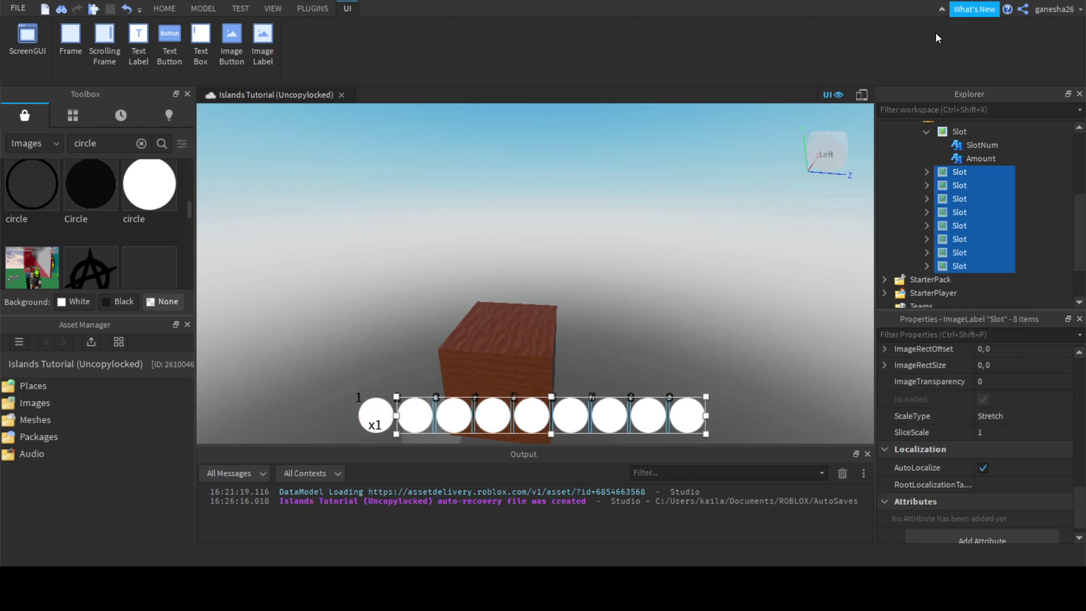
pyautogui.hotkey('ctrl', 'shift', 'v')
pyautogui.click(943, 168)
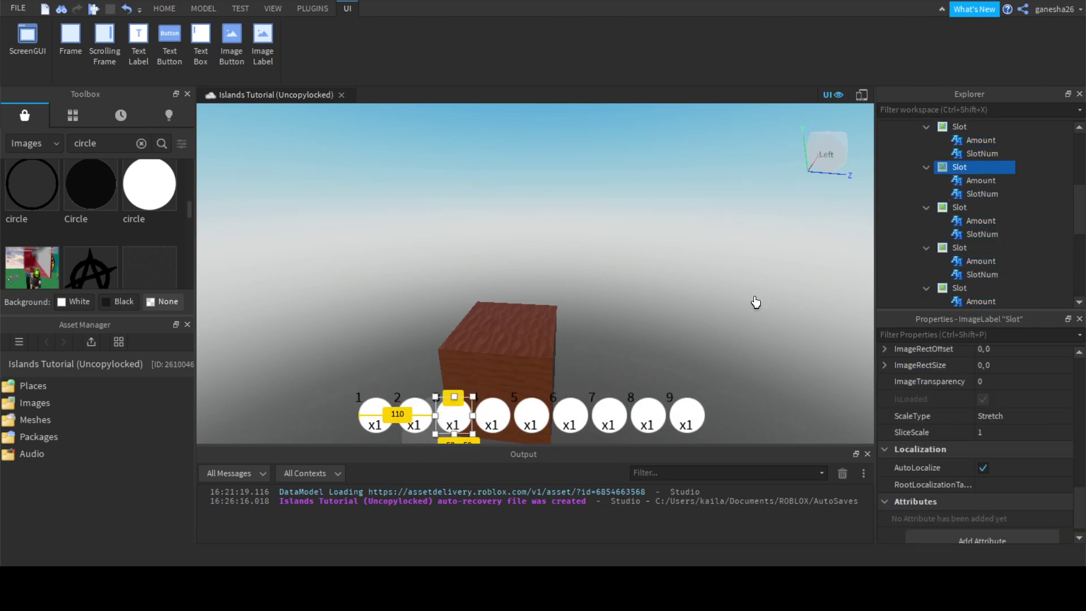
pyautogui.click(731, 317)
pyautogui.press('s')
pyautogui.moveTo(730, 320); pyautogui.dragTo(731, 318, button='right')
pyautogui.press('a')
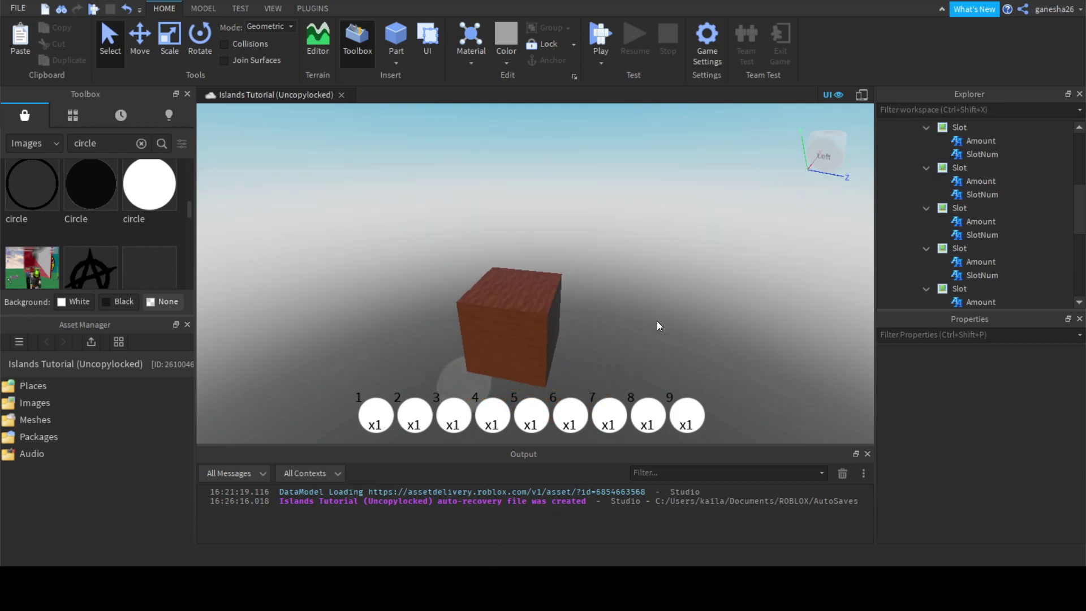
pyautogui.moveTo(657, 322); pyautogui.dragTo(239, 169, button='right')
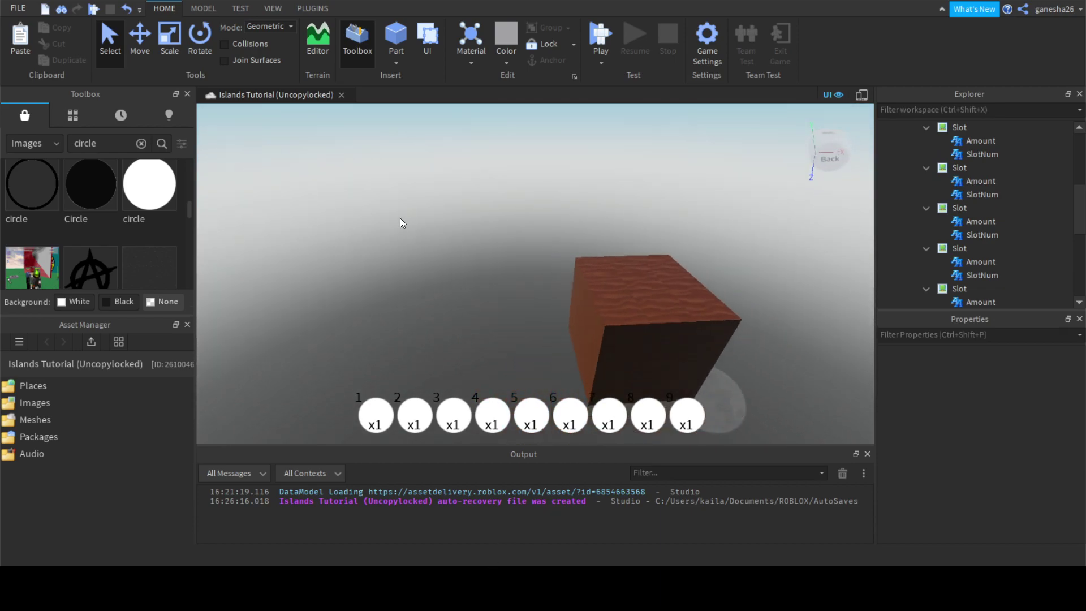
pyautogui.press('s')
pyautogui.press('a')
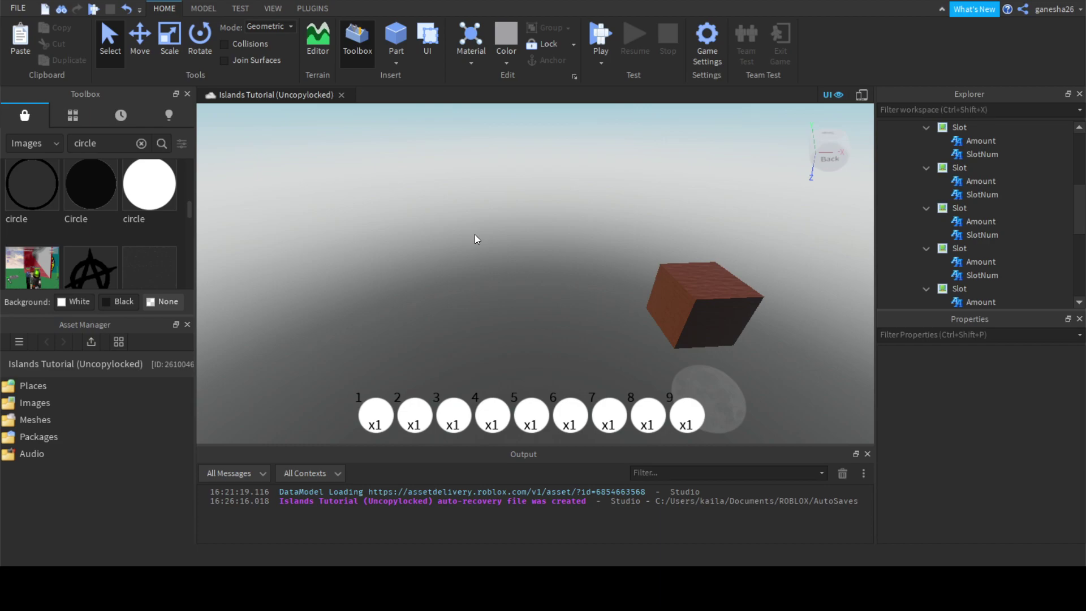
pyautogui.moveTo(477, 239); pyautogui.dragTo(477, 231, button='right')
pyautogui.press('s')
pyautogui.moveTo(482, 155); pyautogui.dragTo(647, 334)
pyautogui.click(818, 364)
pyautogui.moveTo(818, 364); pyautogui.dragTo(681, 439, button='right')
pyautogui.moveTo(291, 340); pyautogui.dragTo(754, 411)
pyautogui.moveTo(344, 388); pyautogui.dragTo(718, 441)
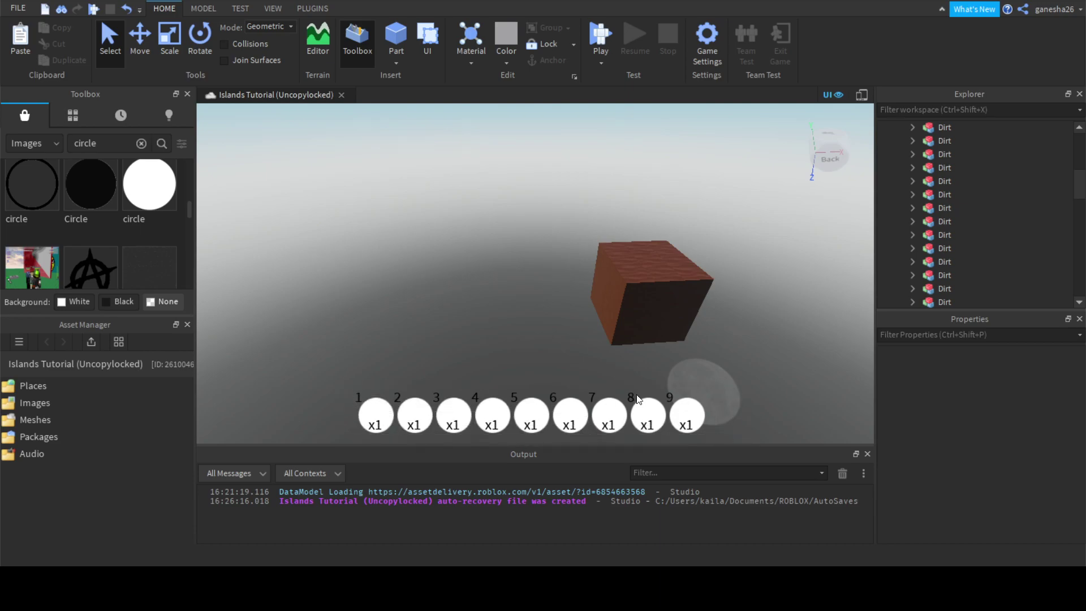
pyautogui.moveTo(324, 374); pyautogui.dragTo(740, 446)
pyautogui.moveTo(336, 375); pyautogui.dragTo(729, 440)
pyautogui.moveTo(565, 381); pyautogui.dragTo(555, 371, button='right')
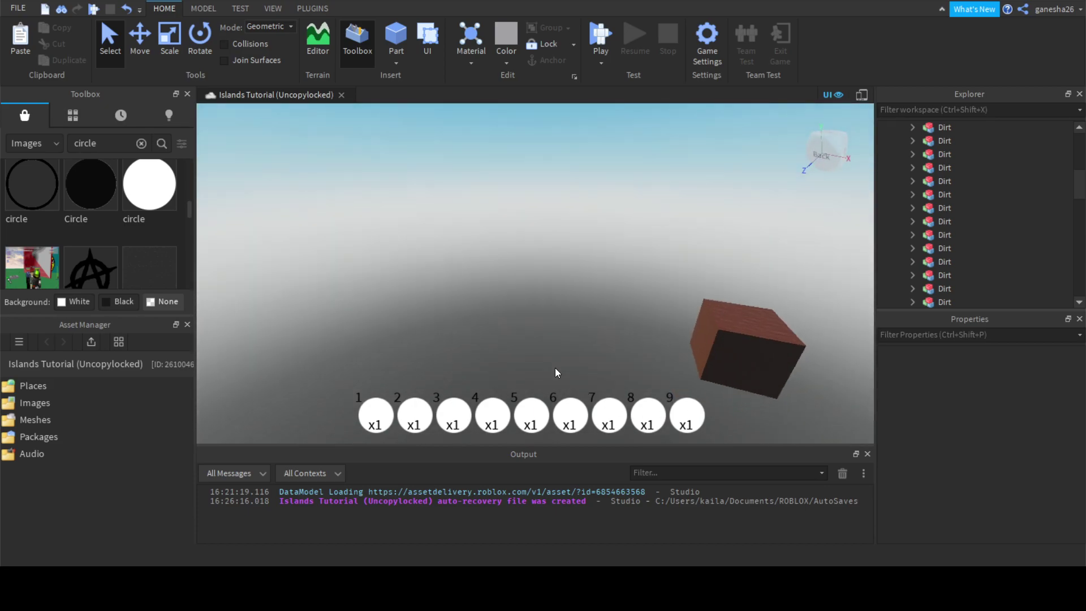
pyautogui.moveTo(250, 353); pyautogui.dragTo(748, 441)
pyautogui.press('a')
pyautogui.press('a')
pyautogui.moveTo(333, 370); pyautogui.dragTo(728, 436)
pyautogui.moveTo(635, 361); pyautogui.dragTo(644, 357, button='right')
pyautogui.press('a')
pyautogui.press('d')
pyautogui.press('a')
pyautogui.moveTo(606, 285); pyautogui.dragTo(552, 256, button='right')
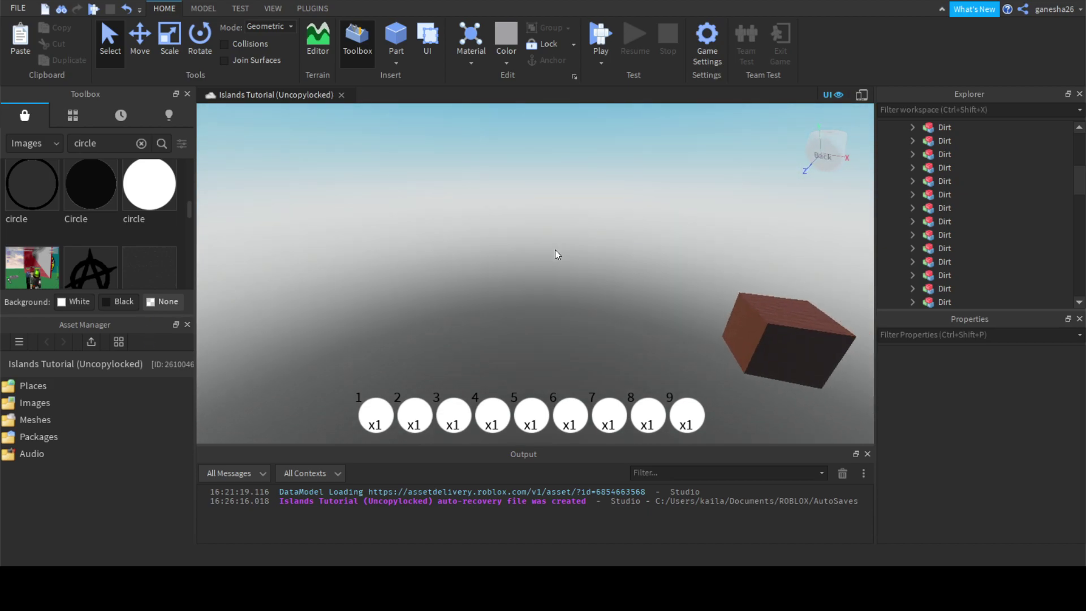
pyautogui.moveTo(346, 379); pyautogui.dragTo(727, 444)
pyautogui.press('w')
pyautogui.moveTo(447, 260); pyautogui.dragTo(492, 252, button='right')
pyautogui.press('w')
pyautogui.press('s')
pyautogui.moveTo(462, 178); pyautogui.dragTo(679, 356)
pyautogui.click(659, 354)
pyautogui.moveTo(283, 310); pyautogui.dragTo(381, 354, button='right')
pyautogui.moveTo(326, 366); pyautogui.dragTo(722, 448)
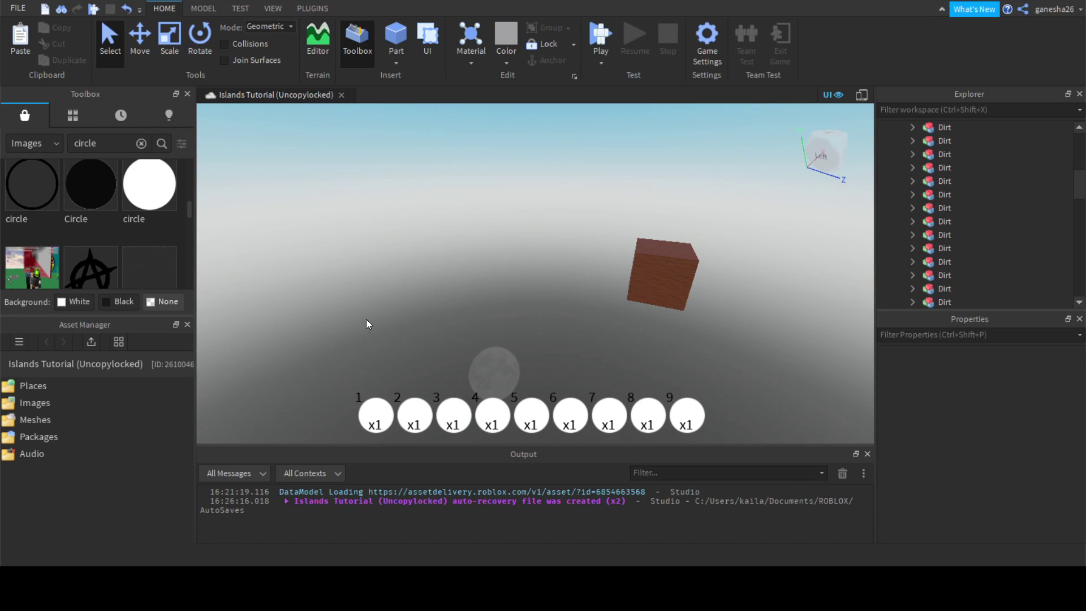
pyautogui.press('d')
pyautogui.moveTo(367, 320); pyautogui.dragTo(366, 321, button='right')
pyautogui.press('w')
pyautogui.press('s')
pyautogui.moveTo(401, 162); pyautogui.dragTo(744, 365)
pyautogui.click(729, 355)
pyautogui.press('w')
pyautogui.moveTo(441, 227); pyautogui.dragTo(807, 390)
pyautogui.click(751, 360)
pyautogui.press('d')
pyautogui.press('w')
pyautogui.moveTo(705, 341); pyautogui.dragTo(700, 334, button='right')
pyautogui.press('s')
pyautogui.moveTo(492, 238); pyautogui.dragTo(645, 371)
pyautogui.click(644, 371)
pyautogui.press('w')
pyautogui.moveTo(632, 263); pyautogui.dragTo(552, 231, button='right')
pyautogui.scroll(2, 444, 199)
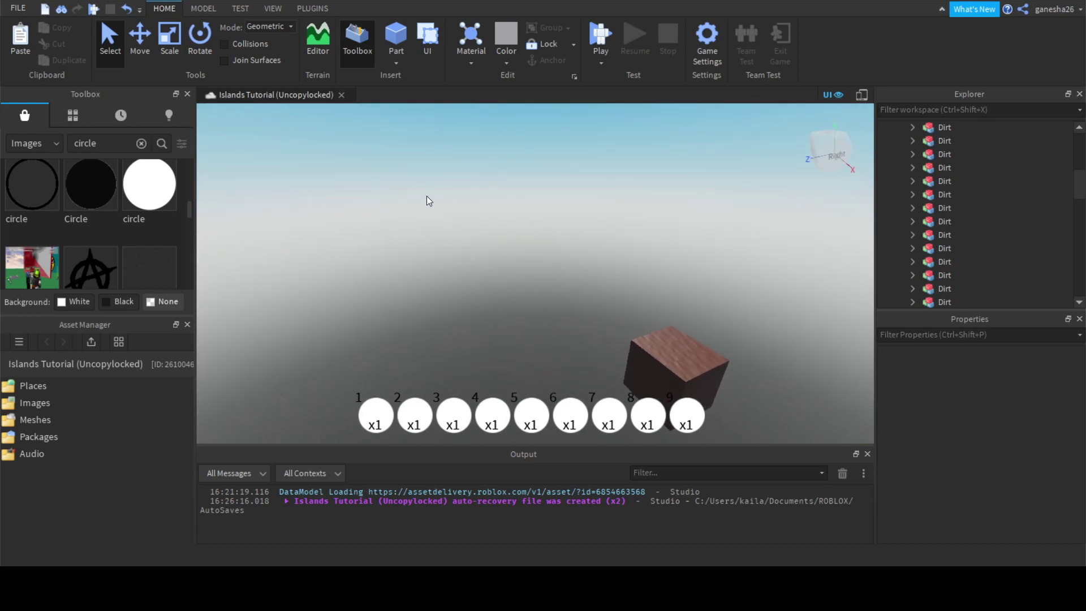
pyautogui.scroll(-1, 418, 184)
pyautogui.scroll(3, 509, 266)
pyautogui.scroll(-2, 396, 246)
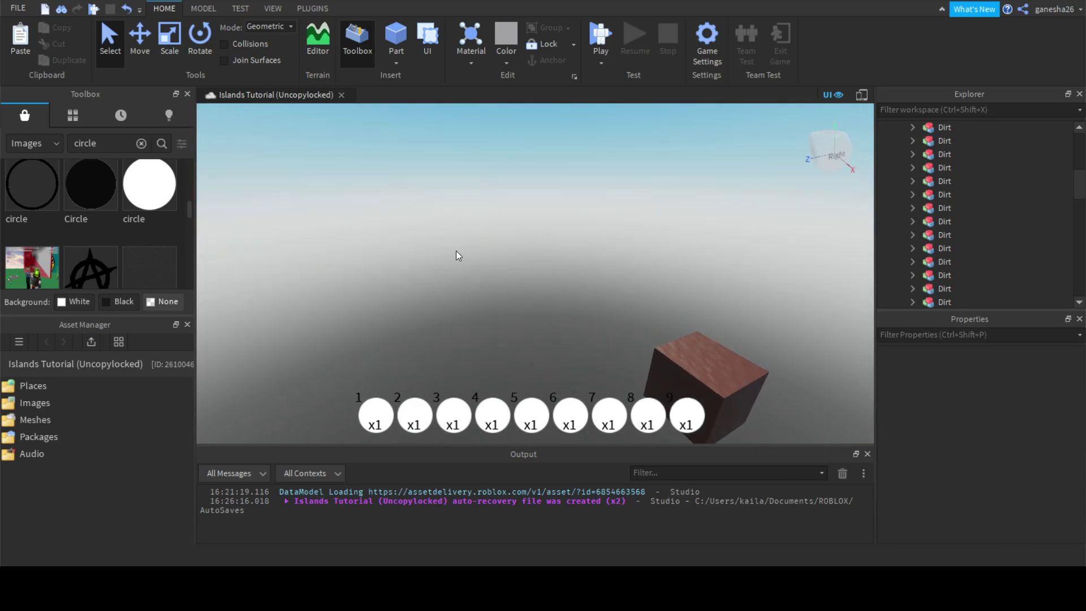
pyautogui.moveTo(451, 247); pyautogui.dragTo(298, 219)
pyautogui.moveTo(452, 285); pyautogui.dragTo(463, 288, button='right')
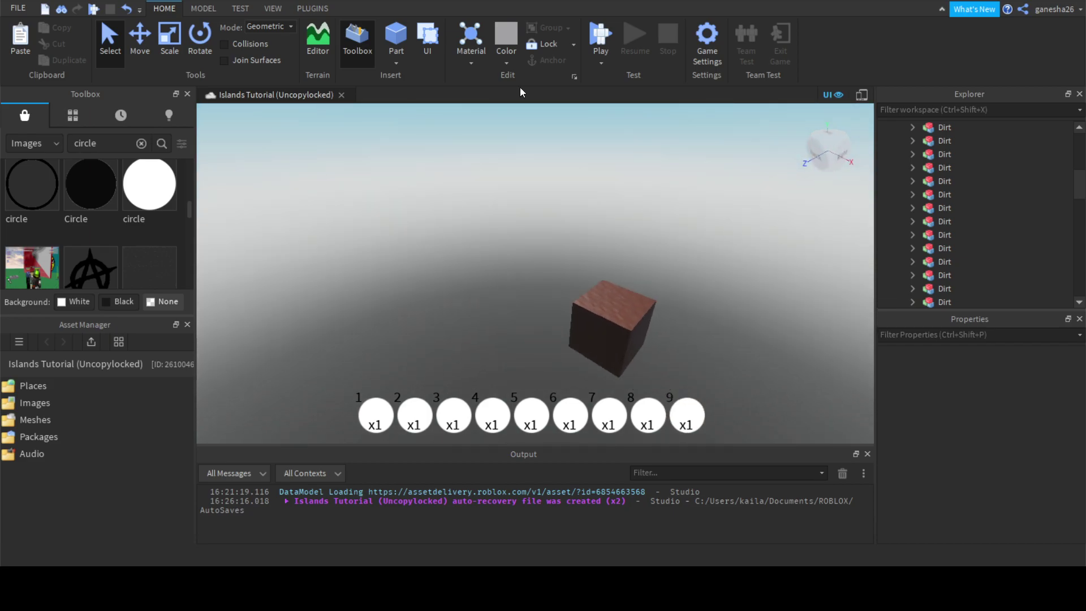